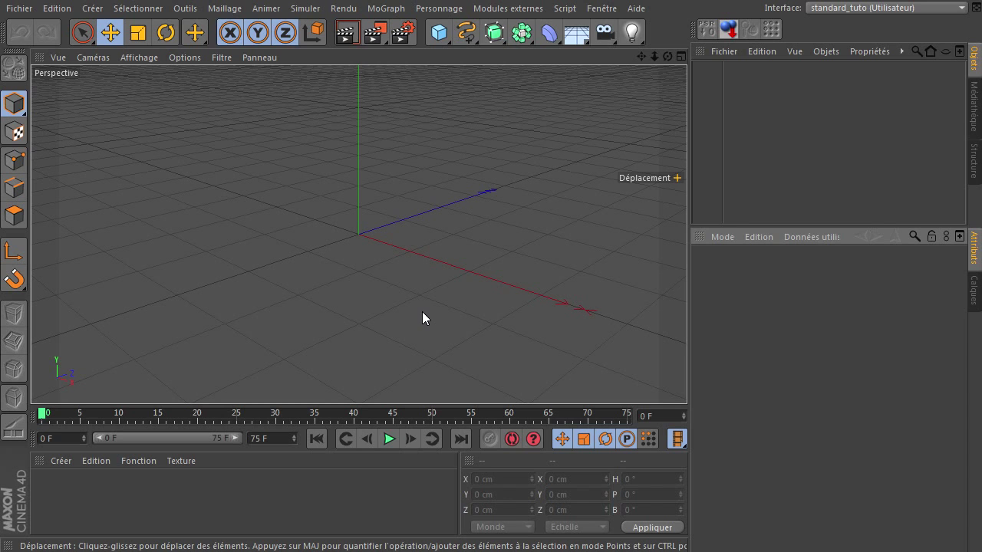
# Add a primitive cube to the empty scene
pyautogui.click(375, 335)
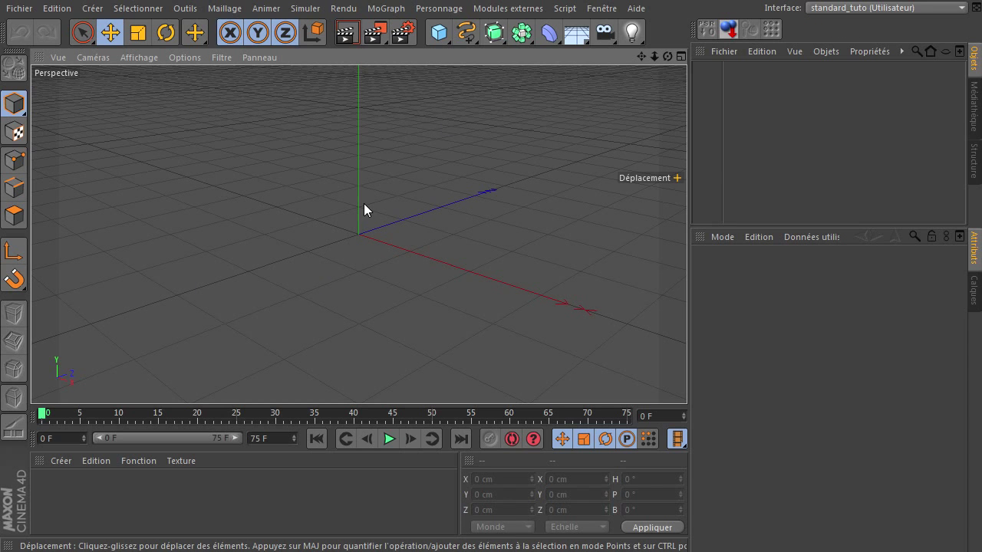
pyautogui.moveTo(440, 39); pyautogui.dragTo(631, 46)
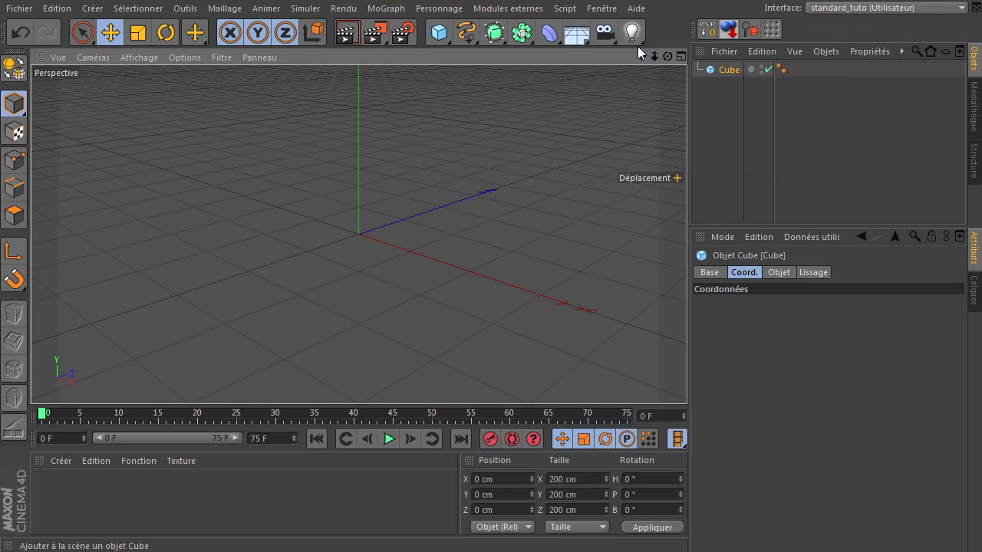
pyautogui.click(789, 301)
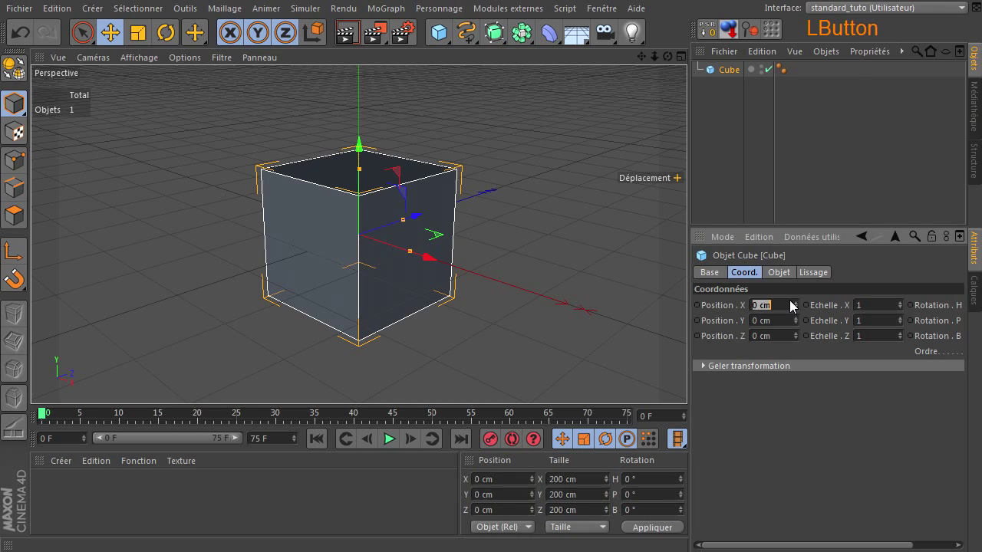
pyautogui.write('20')
pyautogui.click(782, 325)
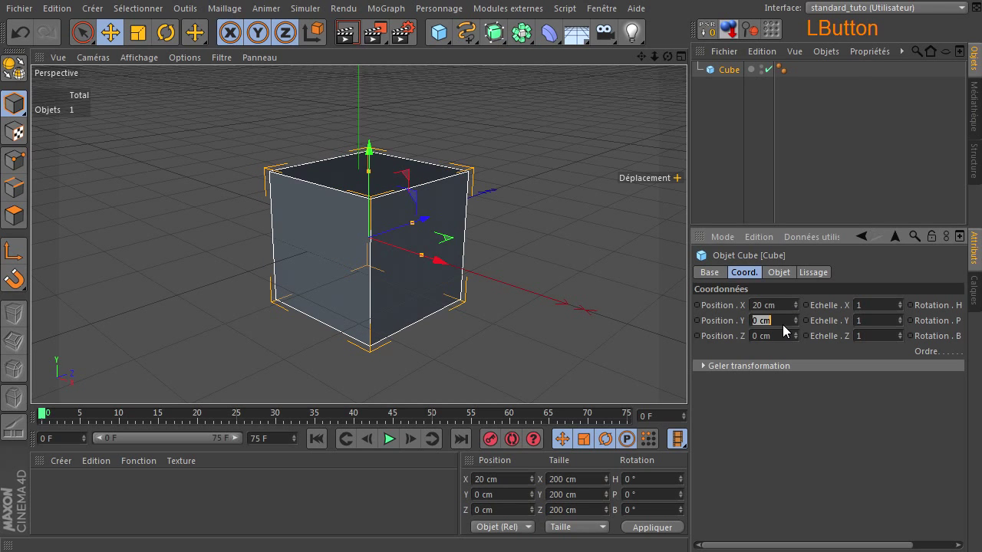
pyautogui.click(788, 300)
pyautogui.write('0')
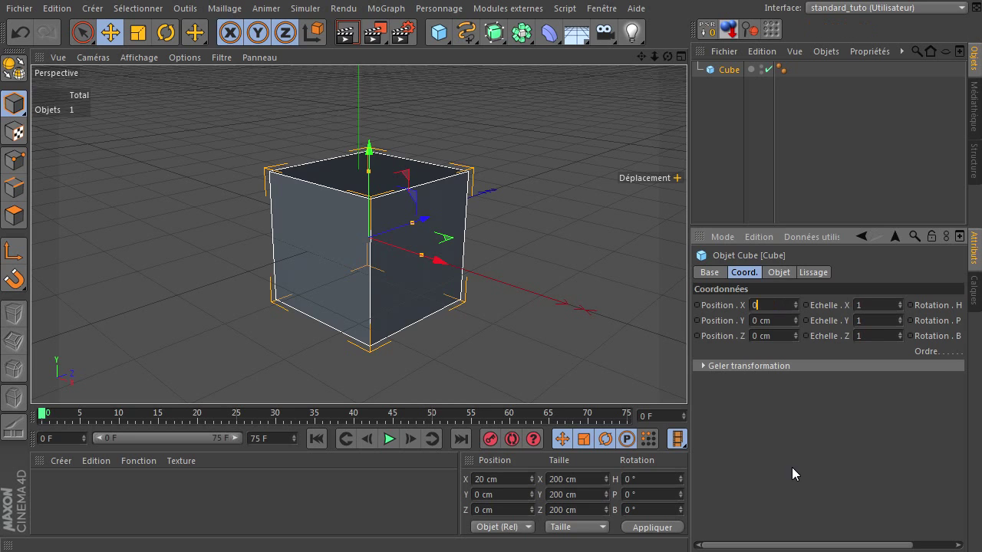
pyautogui.click(792, 467)
# Set the cube's size to 20 cm along X, Y and Z in its object properties
pyautogui.click(779, 273)
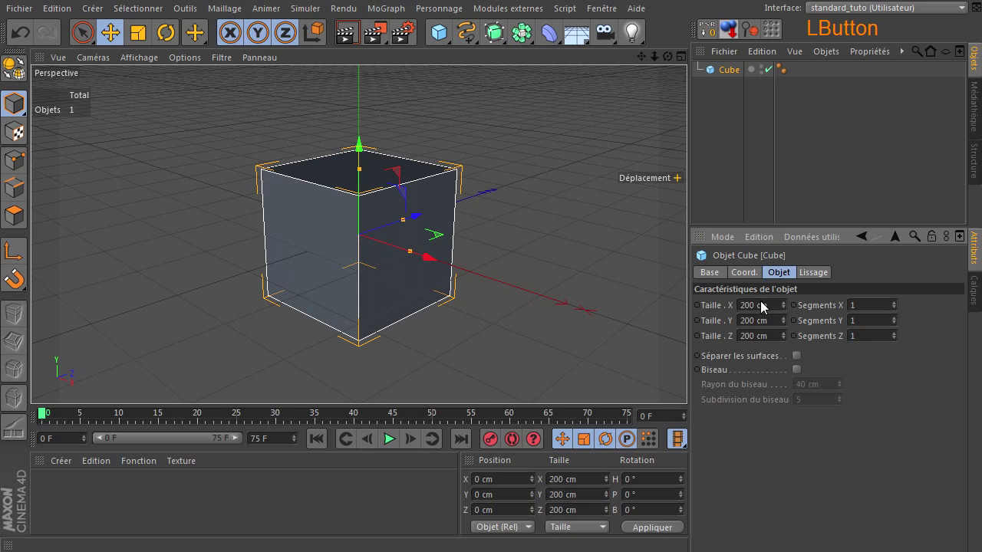
pyautogui.click(768, 320)
pyautogui.write('2')
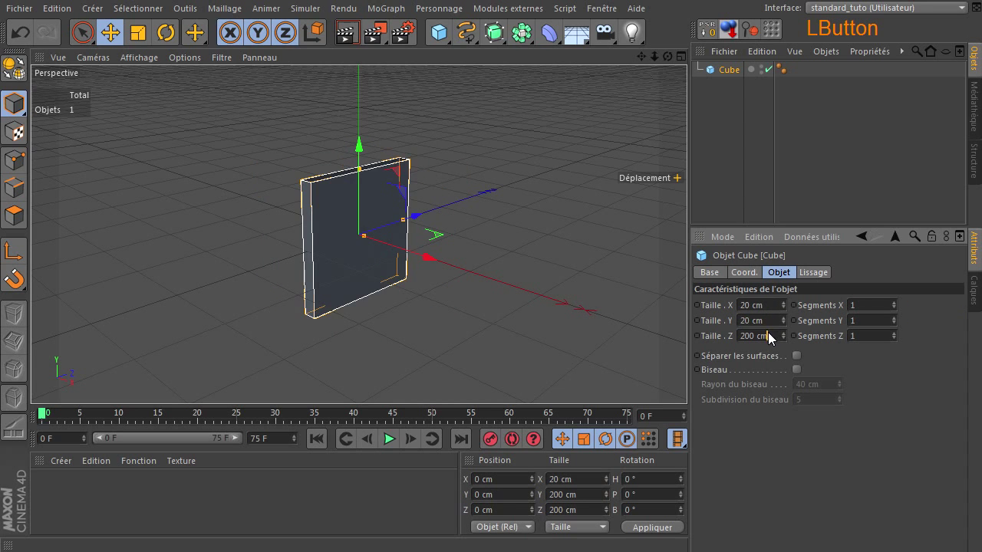
pyautogui.write('2')
pyautogui.click(758, 472)
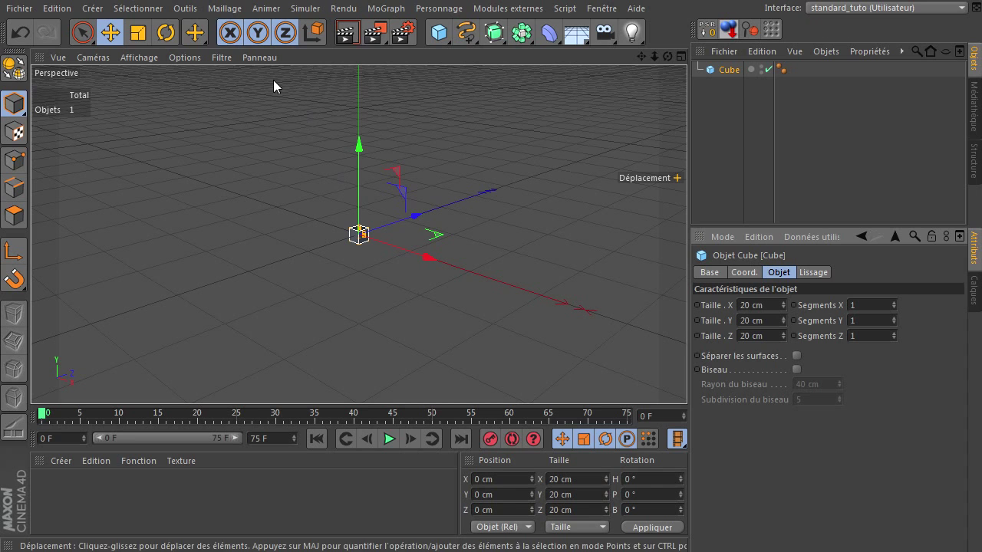
# Set the viewport's display mode to Ombrage de Gouraud (lignes)
pyautogui.click(139, 57)
pyautogui.click(154, 85)
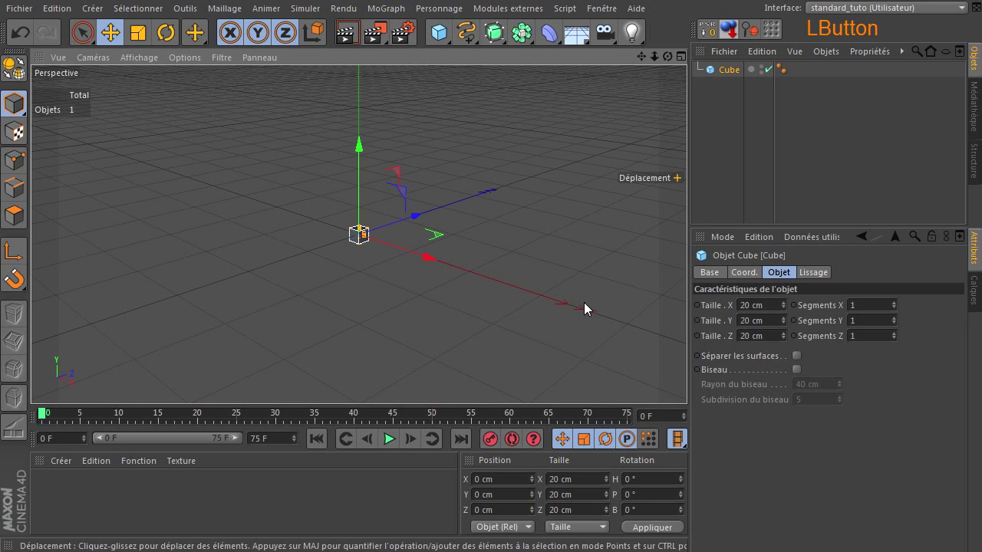
pyautogui.click(784, 465)
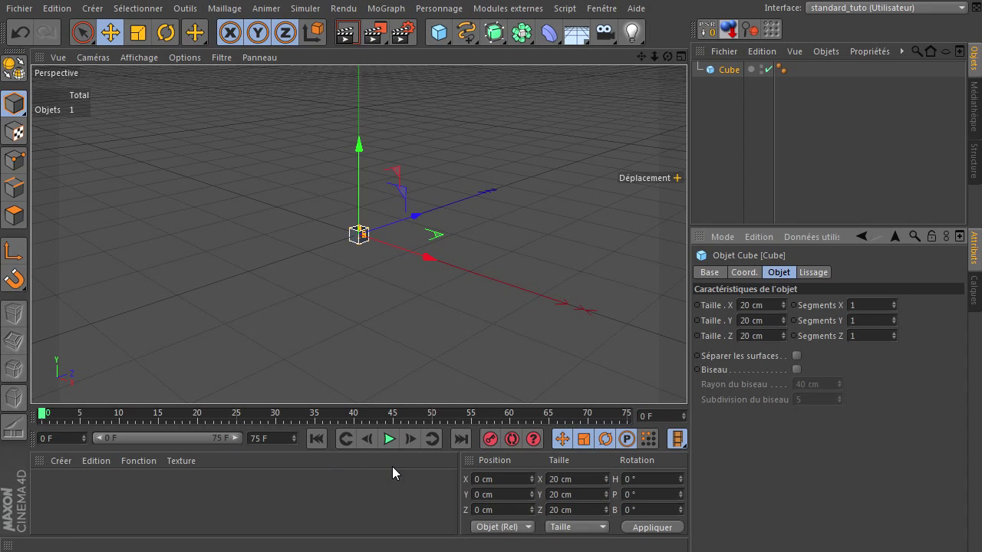
# At frame 0, set the cube's Z position to -300 cm, record a keyframe and select that key
pyautogui.click(315, 438)
pyautogui.moveTo(418, 216); pyautogui.dragTo(283, 260)
pyautogui.click(515, 510)
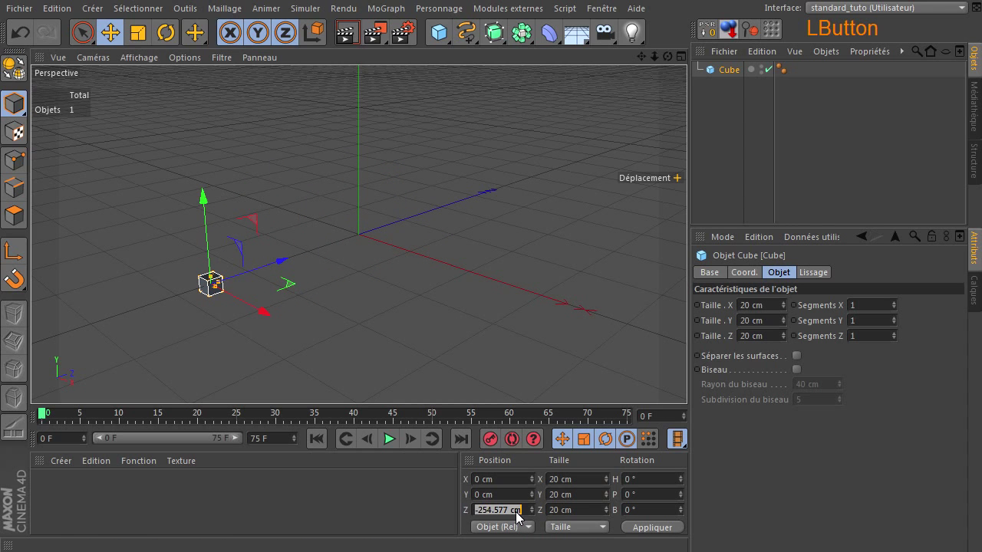
pyautogui.write('-300')
pyautogui.press('Return')
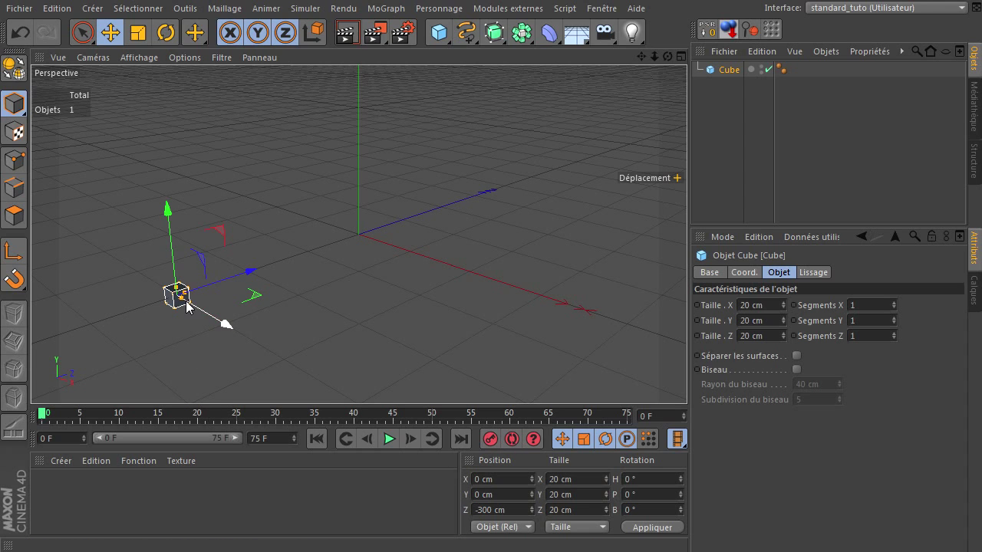
pyautogui.click(490, 442)
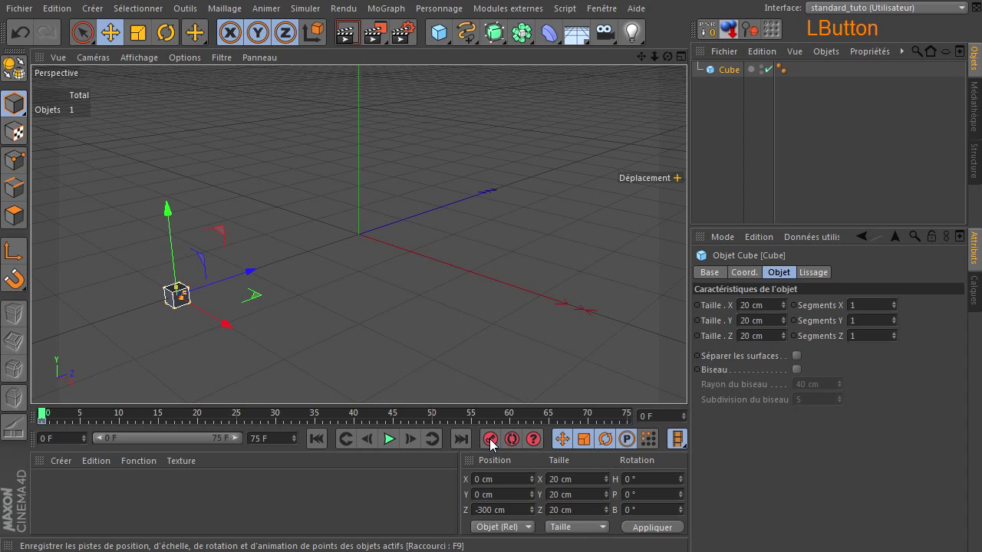
pyautogui.click(42, 422)
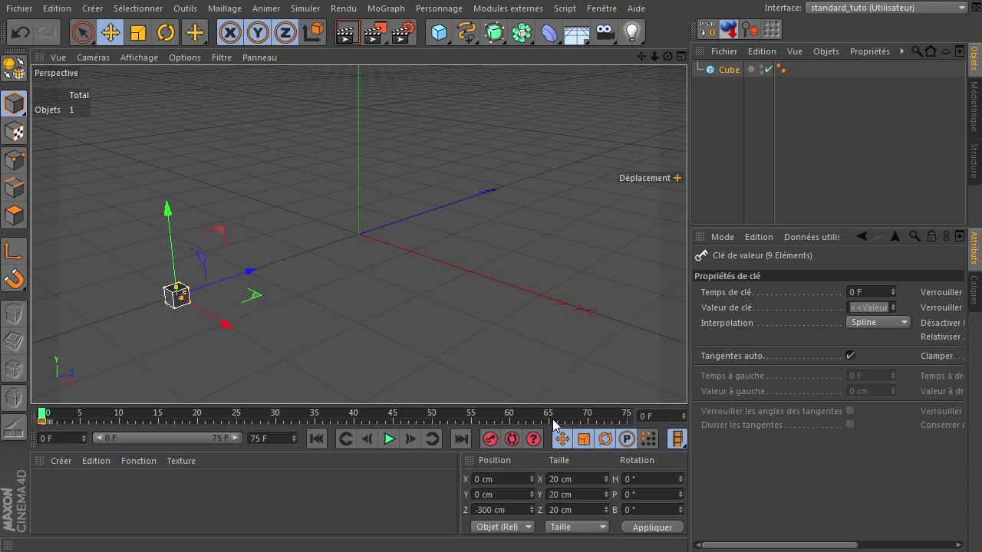
# At frame 75, set the cube's Z position to 300 cm and record a second keyframe
pyautogui.click(460, 440)
pyautogui.click(517, 511)
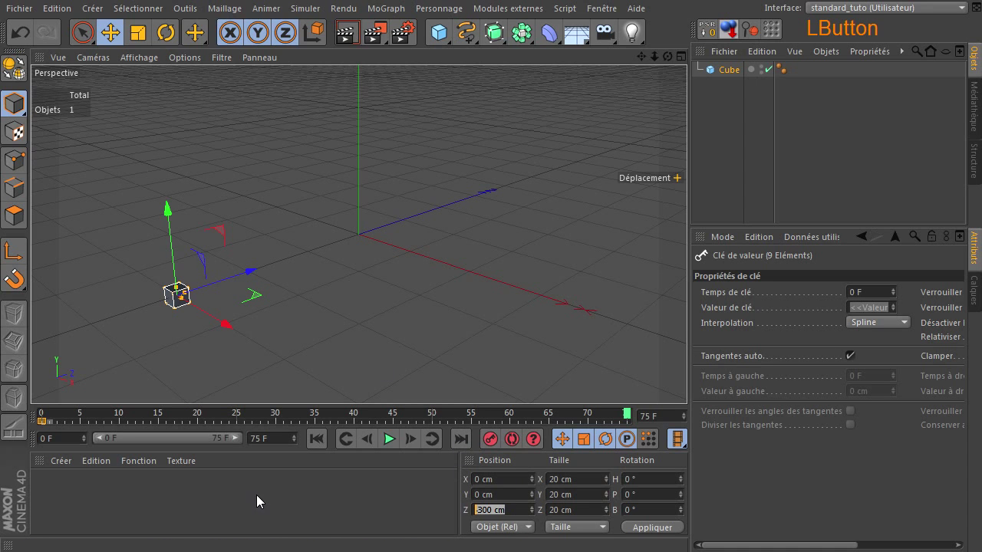
pyautogui.press('Return')
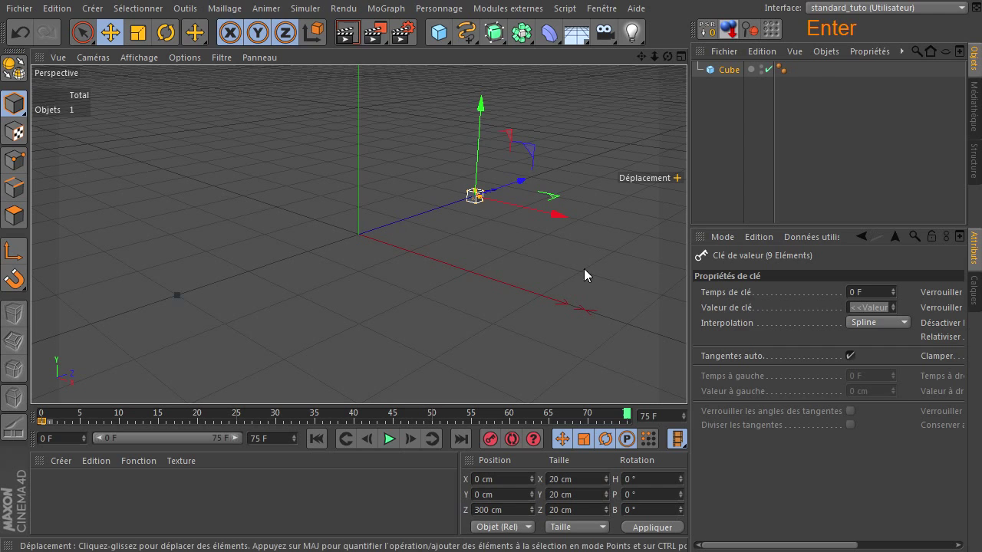
pyautogui.click(490, 441)
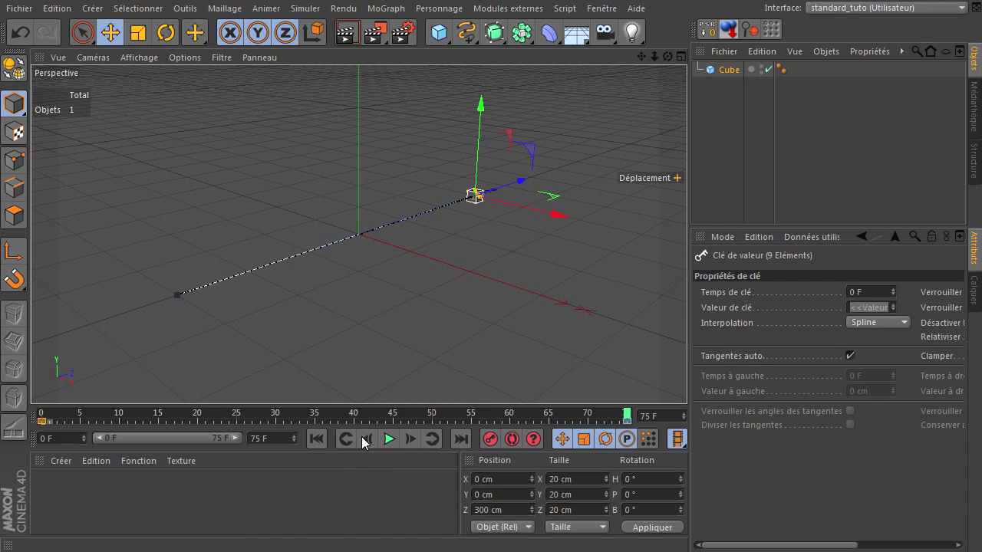
# Play the animation and set the interpolation of the keyframes at frames 0 and 75 to Linéaire
pyautogui.click(392, 437)
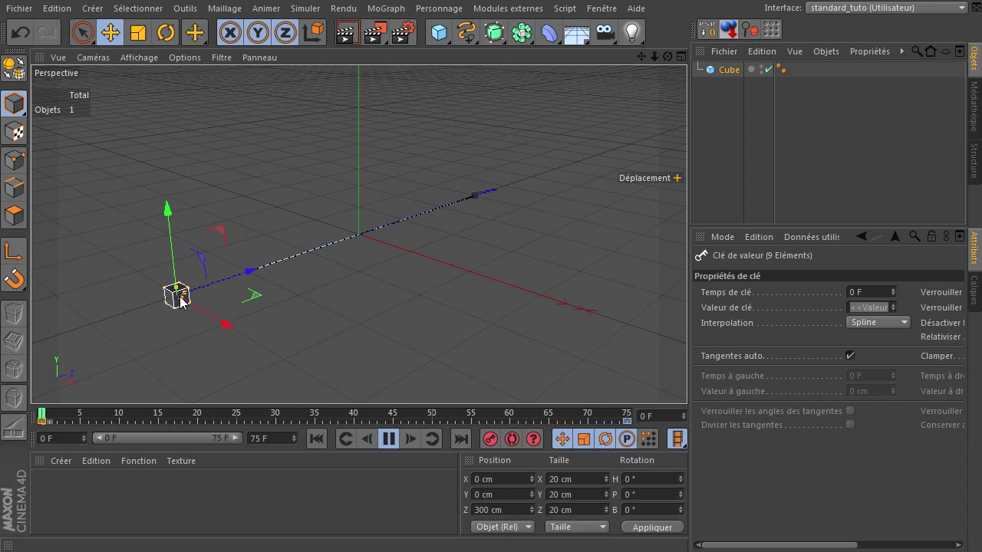
pyautogui.click(40, 424)
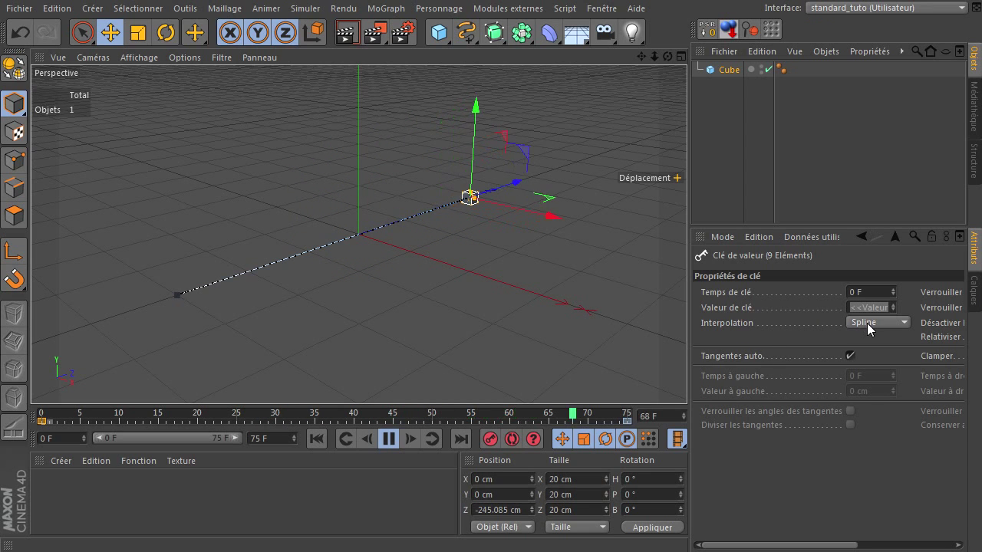
pyautogui.click(627, 421)
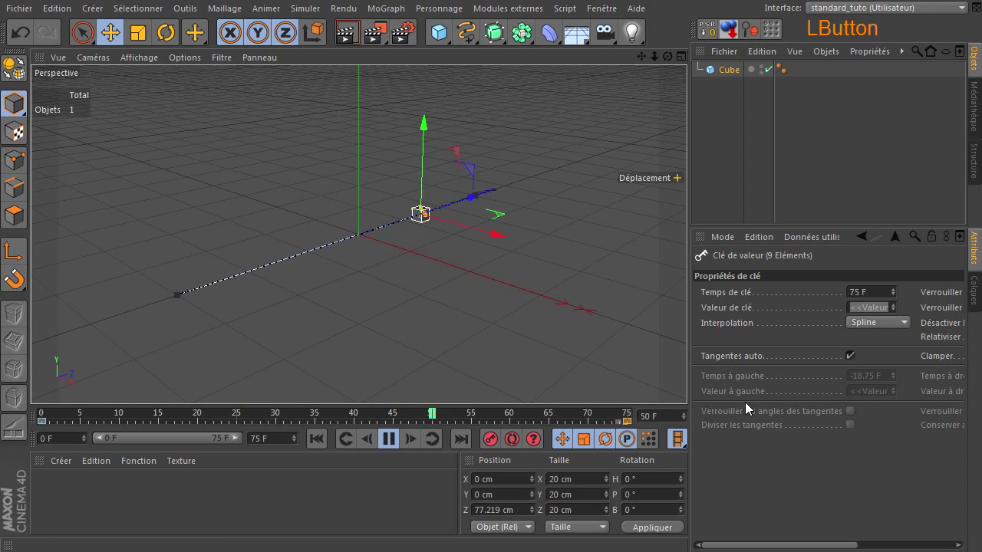
pyautogui.click(884, 323)
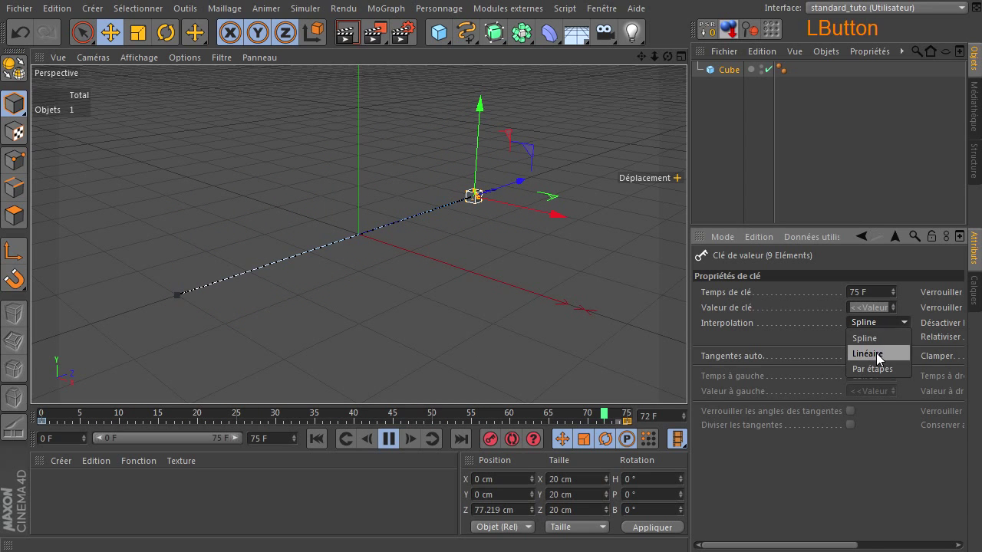
pyautogui.click(881, 354)
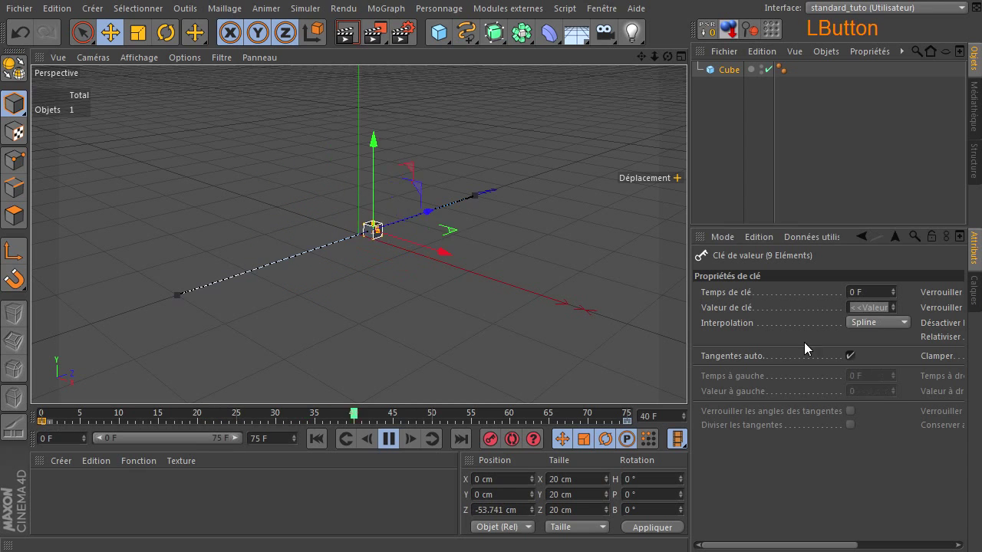
pyautogui.click(872, 321)
pyautogui.click(876, 350)
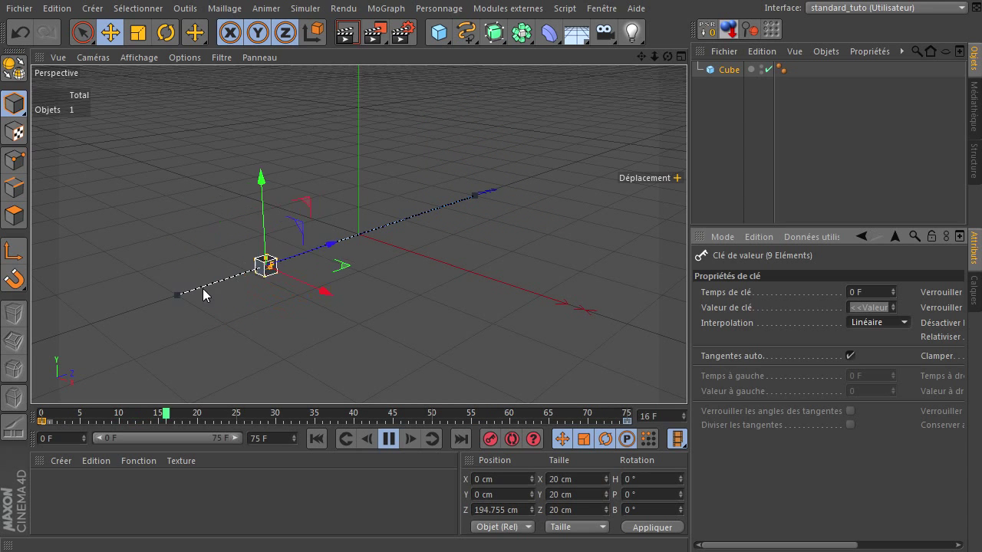
# Examine the cube's motion and the spacing along its animation path up close, stopping playback at the end
pyautogui.scroll(3, 191, 290)
pyautogui.scroll(2, 190, 292)
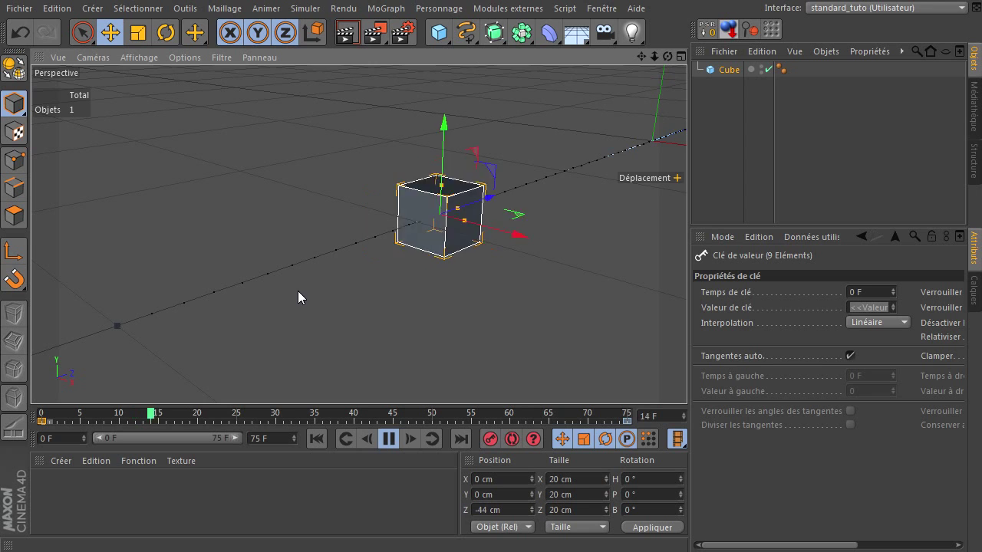
pyautogui.scroll(-2, 264, 308)
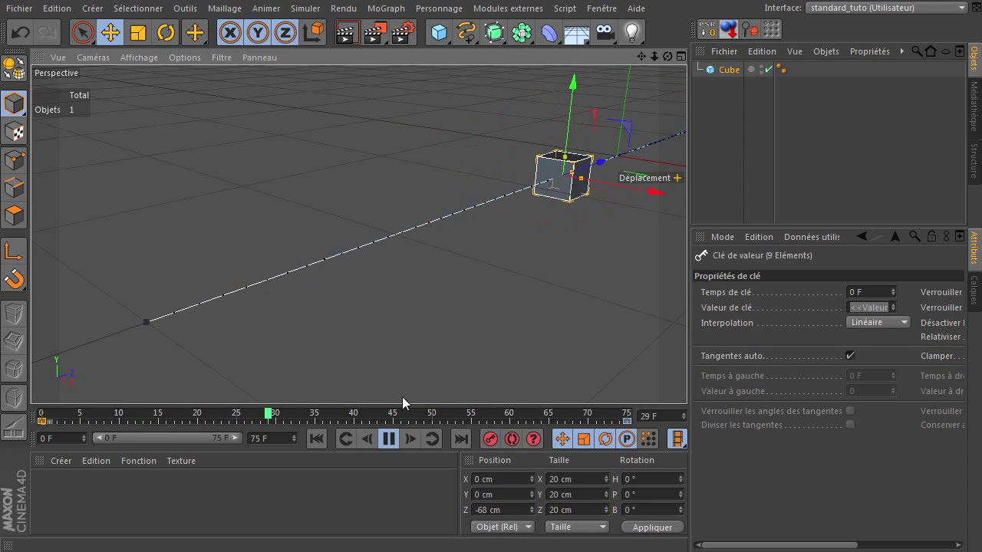
pyautogui.click(389, 438)
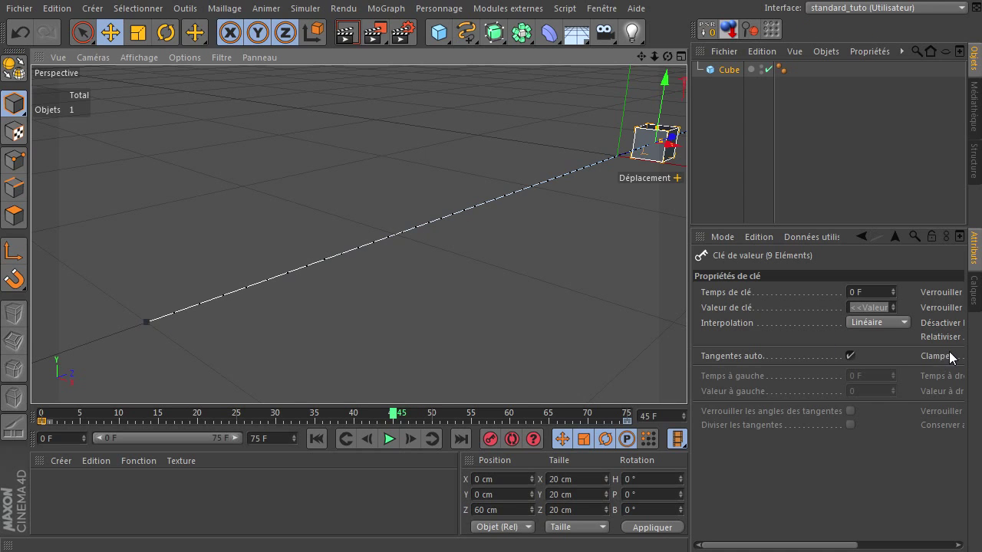
# Set the interpolation of the keyframes at frames 0 and 75 to Spline
pyautogui.click(904, 323)
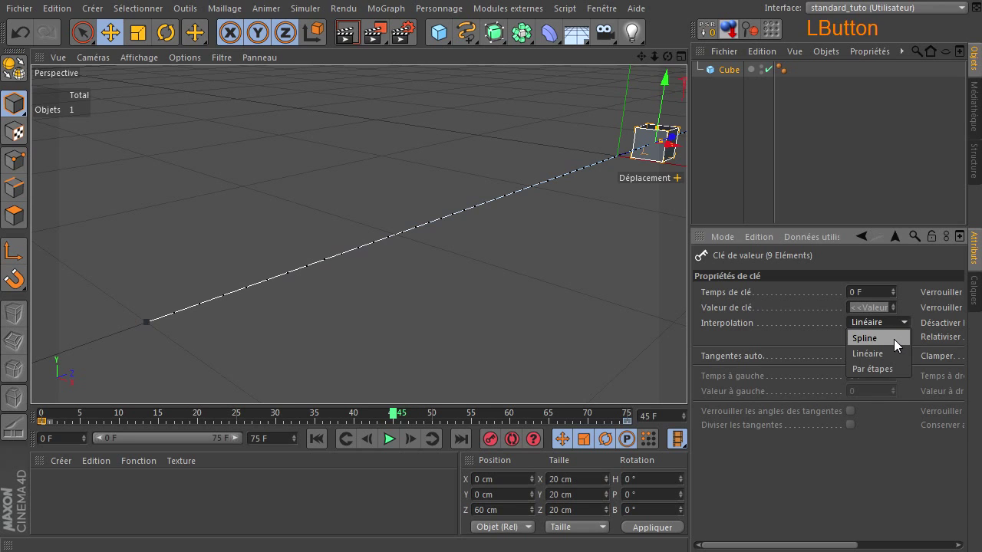
pyautogui.click(893, 339)
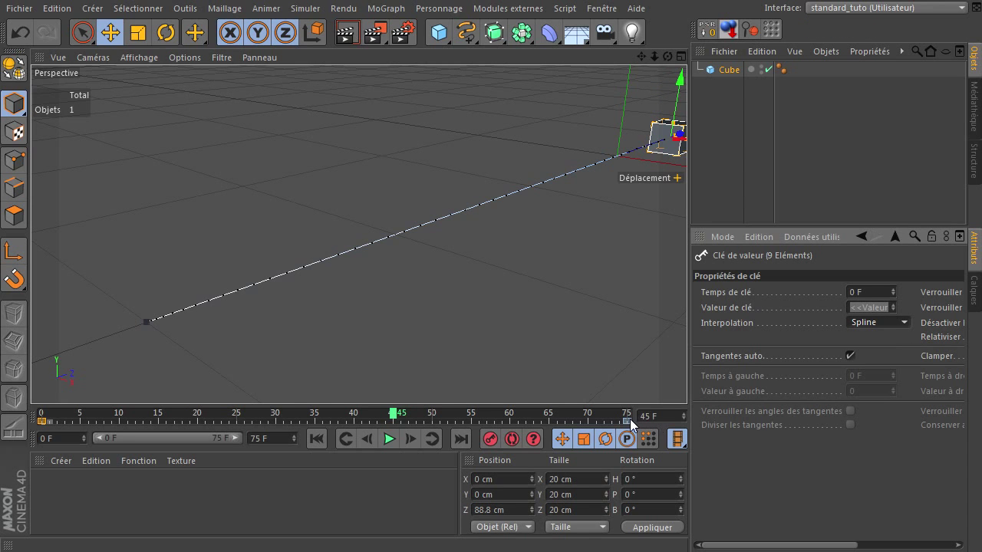
pyautogui.click(629, 422)
pyautogui.click(890, 322)
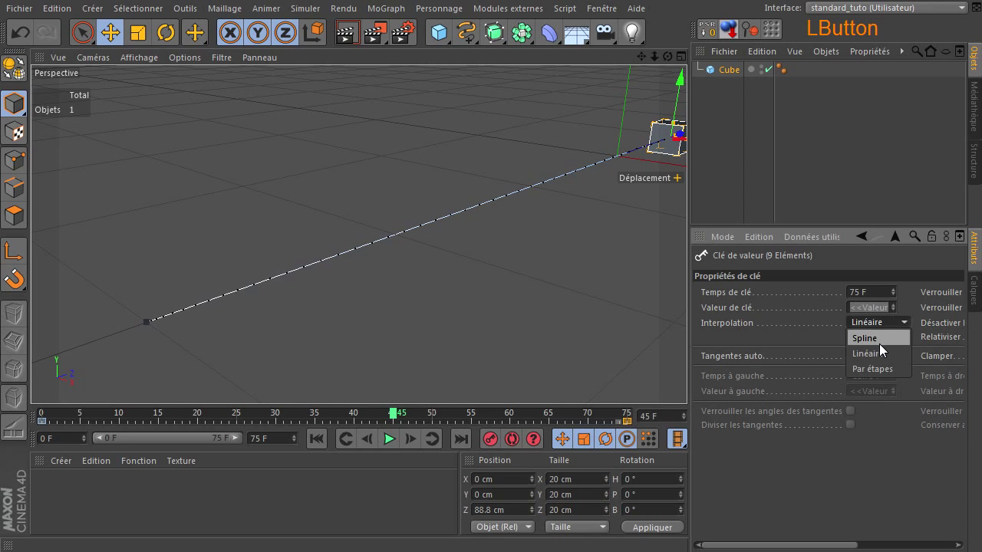
pyautogui.click(879, 342)
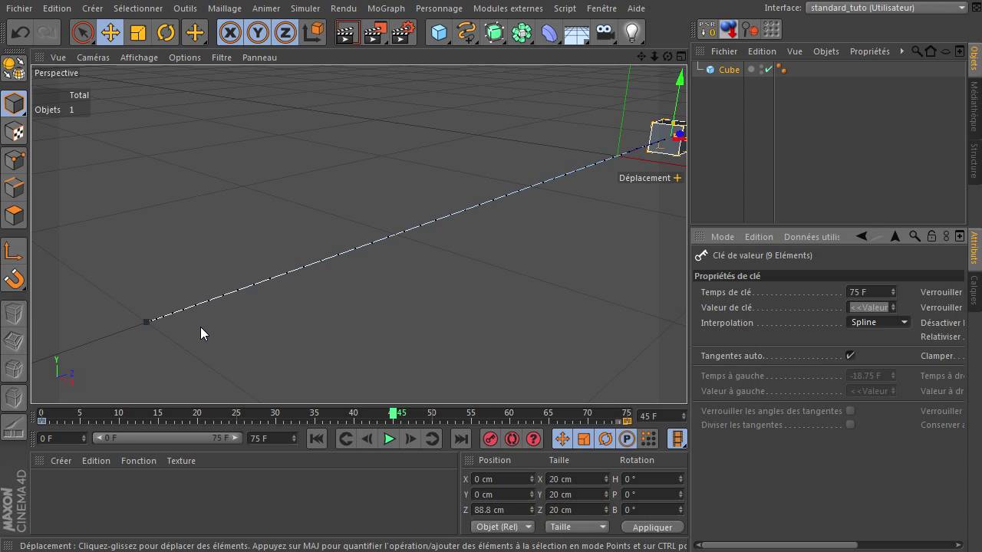
# Reselect the cube to show its animation path and return the animation to frame 0
pyautogui.click(259, 333)
pyautogui.keyDown('alt'); pyautogui.moveTo(250, 336); pyautogui.dragTo(381, 291); pyautogui.keyUp('alt')
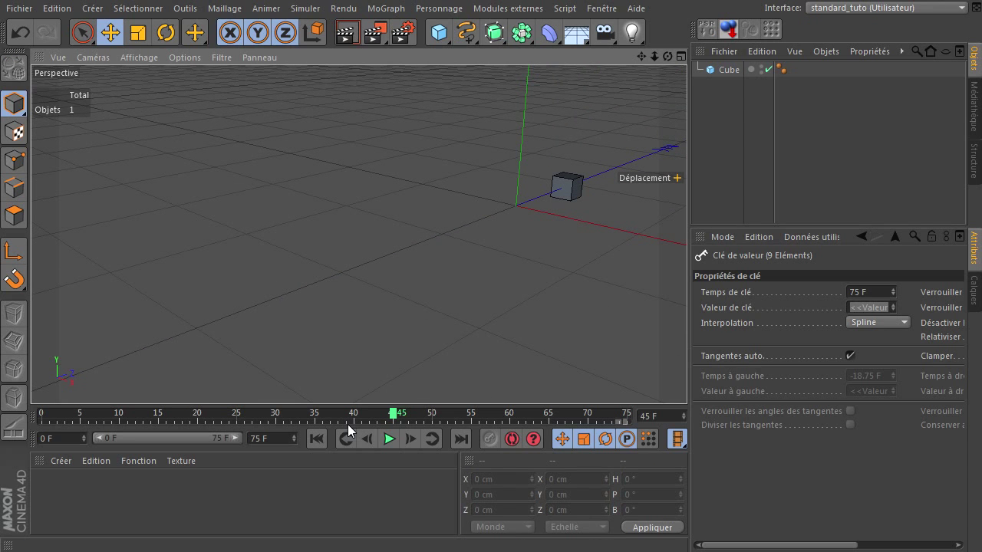
pyautogui.click(727, 70)
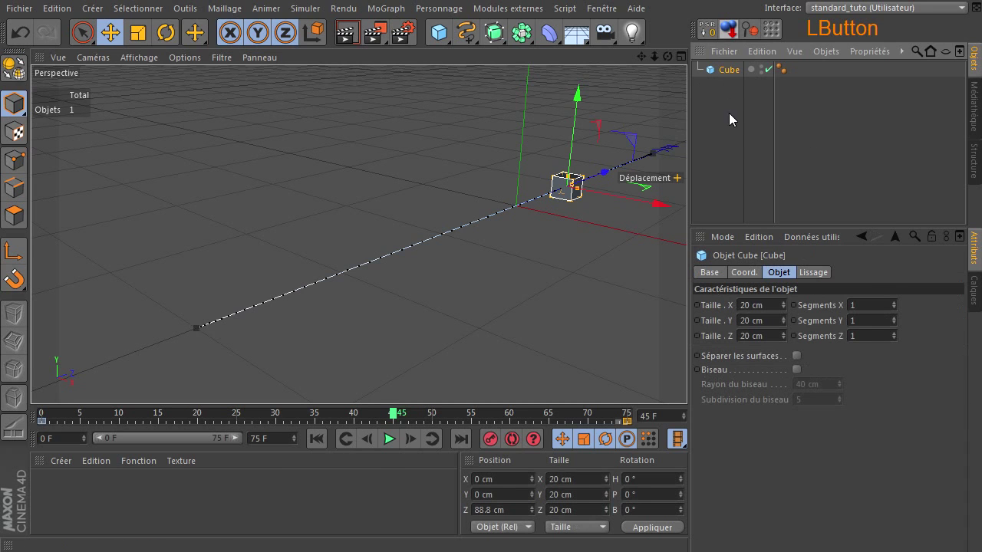
pyautogui.click(123, 59)
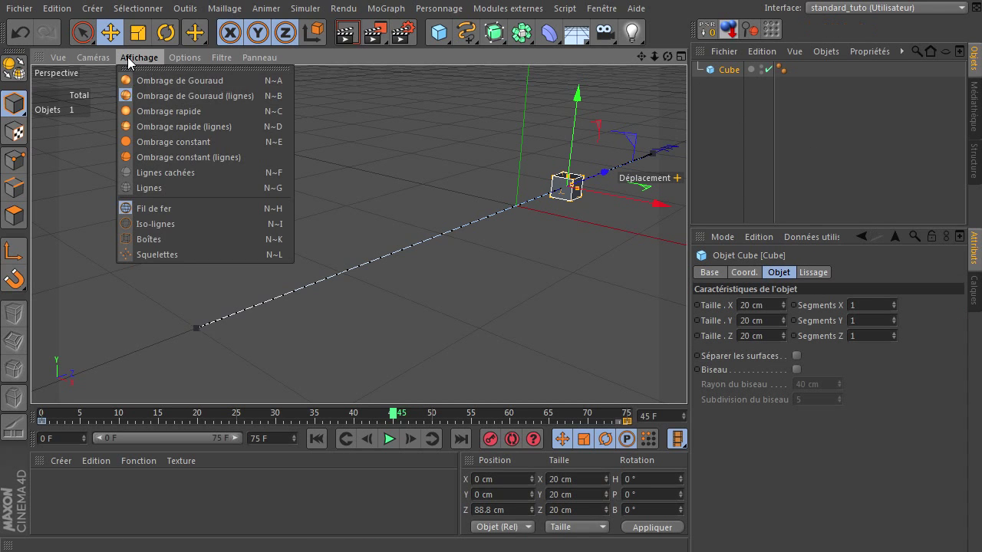
pyautogui.click(125, 60)
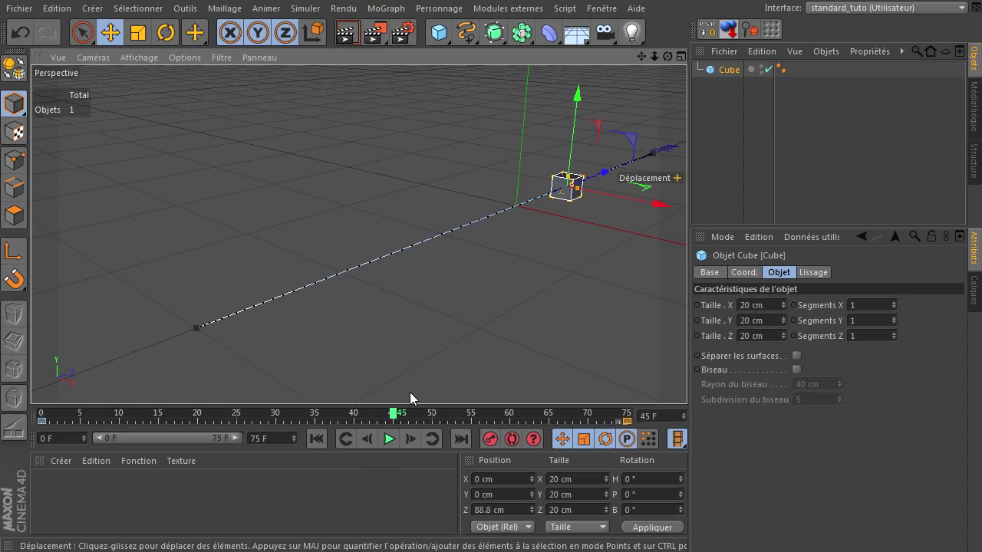
pyautogui.click(316, 439)
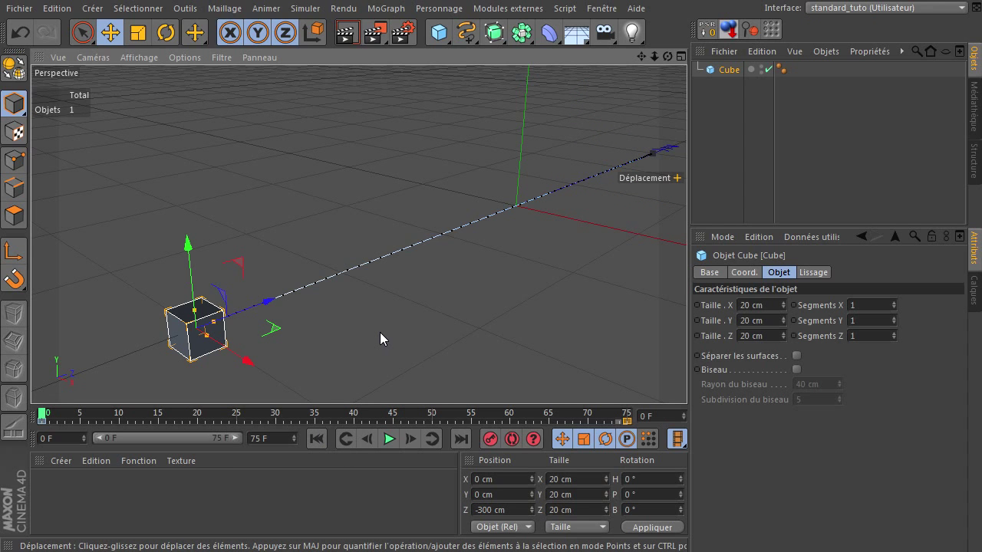
# Examine the cube's animation path from other view angles and check its keyframe marks with the cube selected and deselected
pyautogui.moveTo(667, 56); pyautogui.dragTo(684, 378)
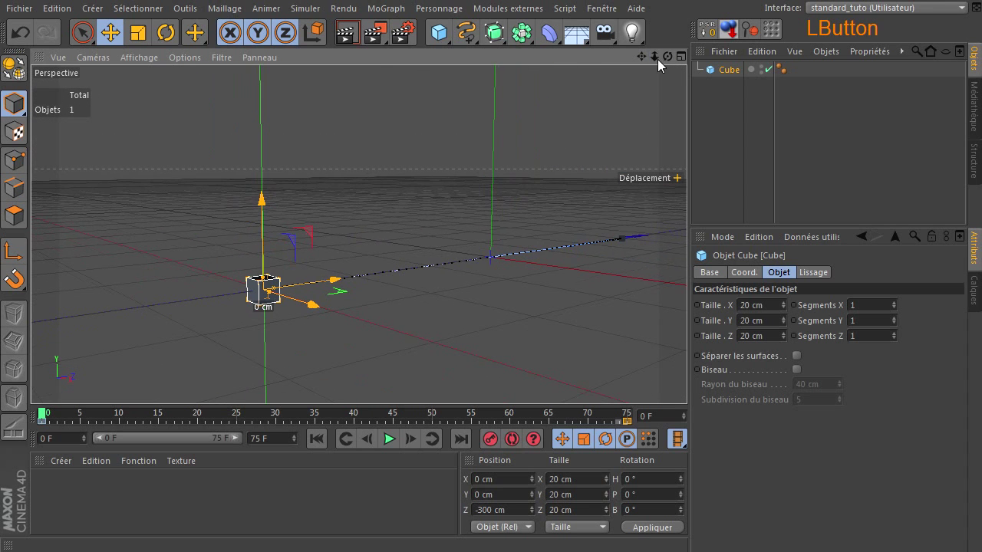
pyautogui.moveTo(637, 59); pyautogui.dragTo(686, 376)
pyautogui.moveTo(664, 61); pyautogui.dragTo(686, 376)
pyautogui.moveTo(642, 57); pyautogui.dragTo(687, 376)
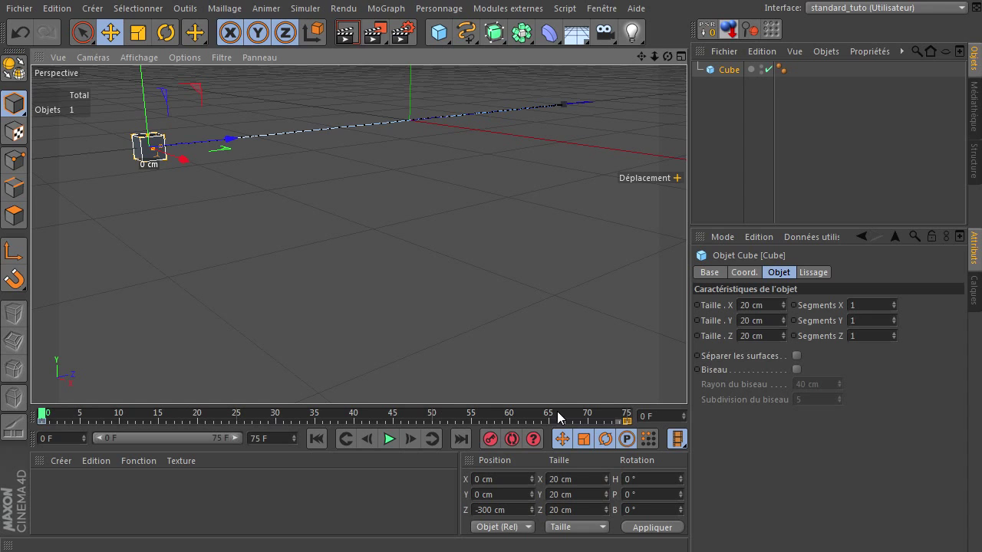
pyautogui.click(105, 422)
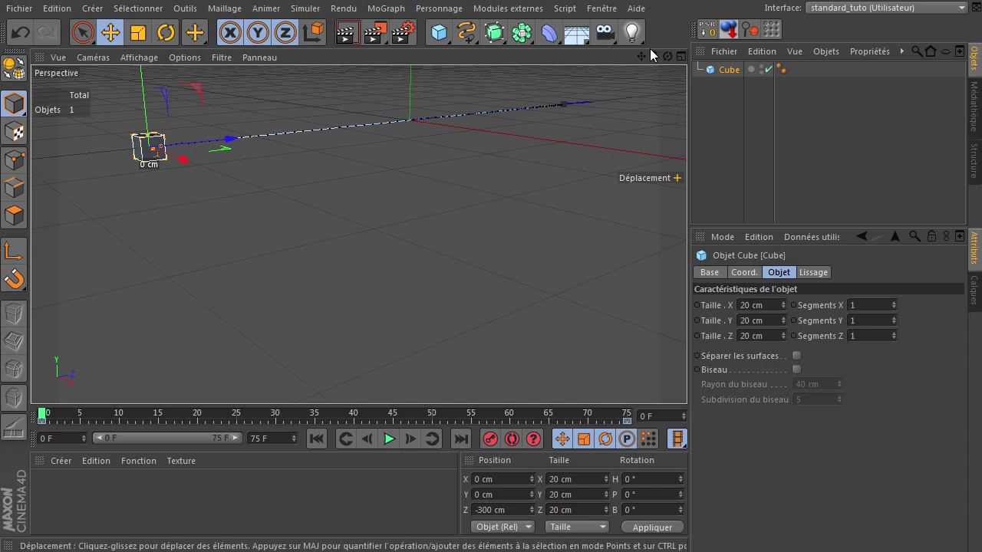
pyautogui.click(721, 117)
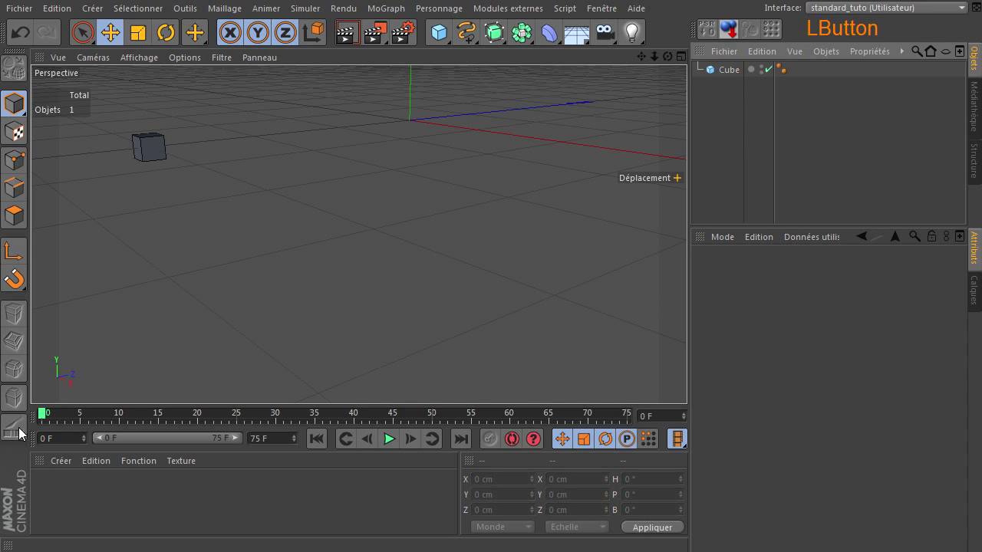
pyautogui.click(722, 71)
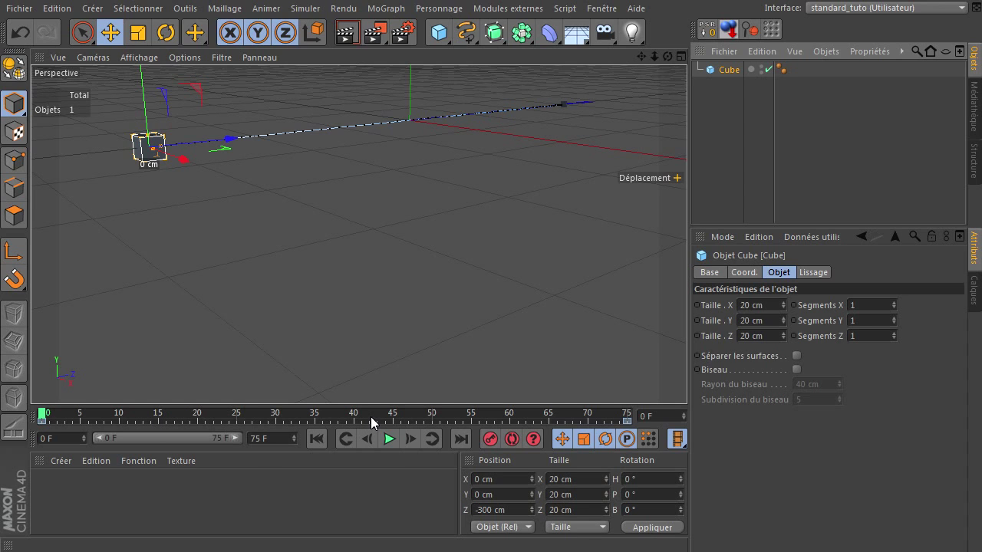
pyautogui.click(361, 335)
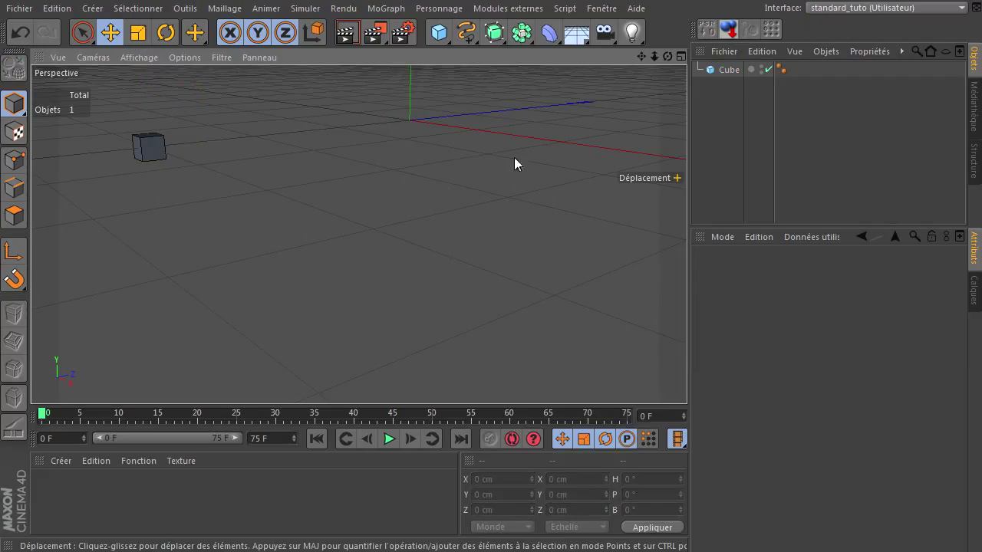
# Open the Ligne temporelle window and inspect the Cube's keyframes at frames 0 and 75
pyautogui.click(590, 9)
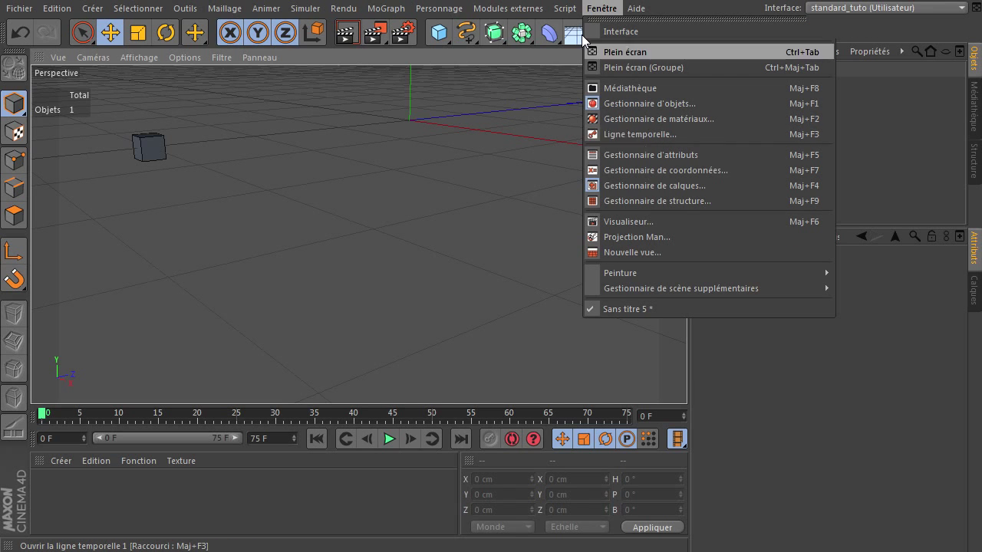
pyautogui.click(759, 133)
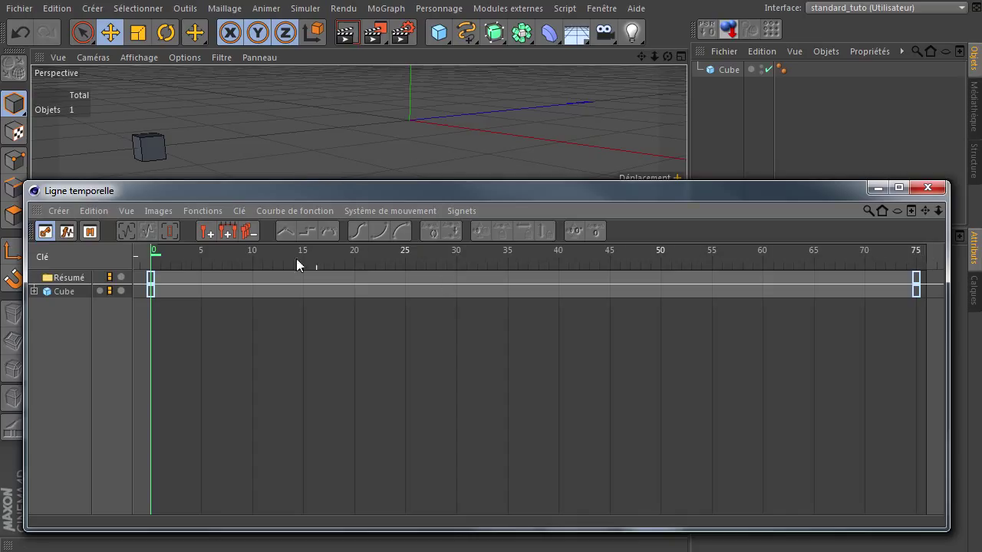
pyautogui.moveTo(154, 255)
pyautogui.mouseDown()
pyautogui.moveTo(354, 238)
pyautogui.moveTo(465, 254)
pyautogui.moveTo(881, 252)
pyautogui.moveTo(144, 261)
pyautogui.mouseUp()
pyautogui.click(61, 292)
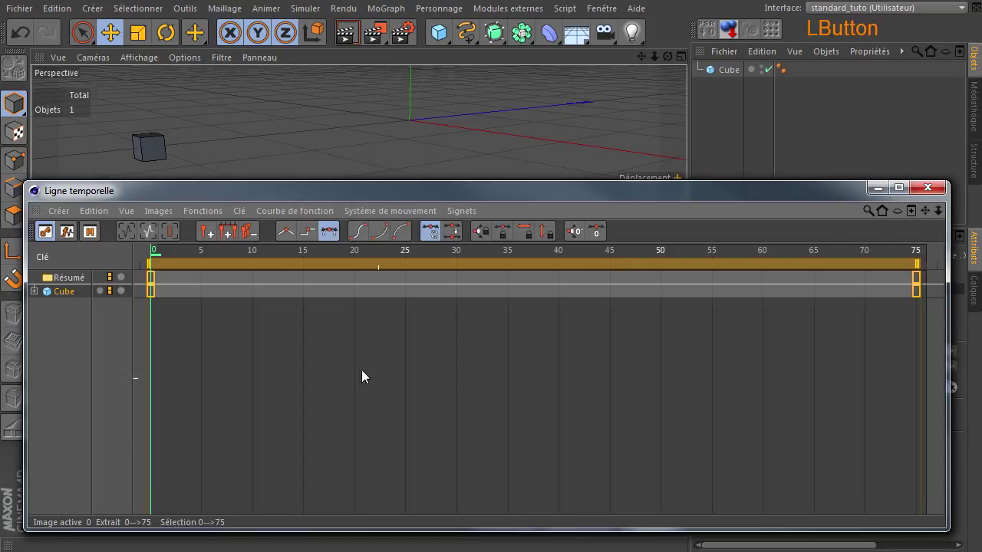
pyautogui.click(149, 291)
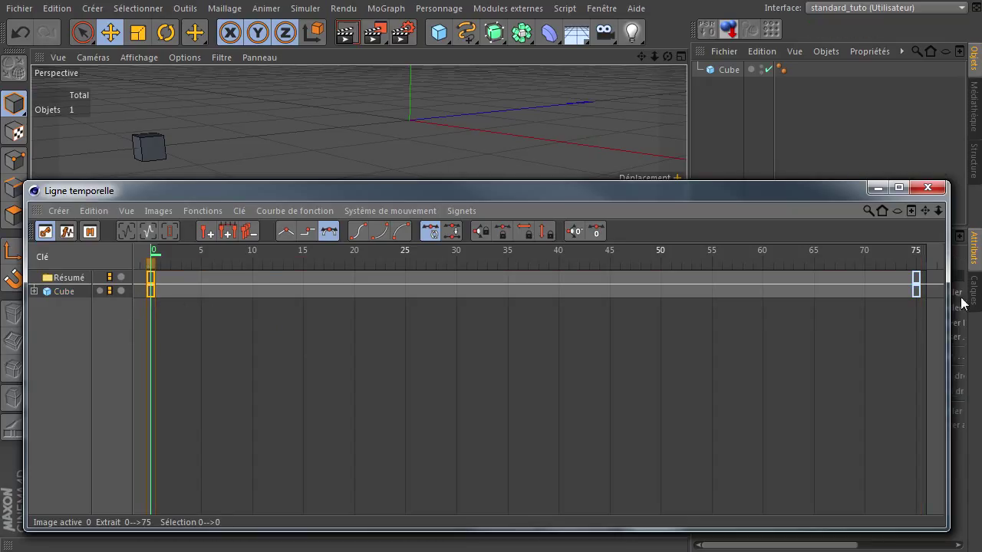
pyautogui.click(914, 290)
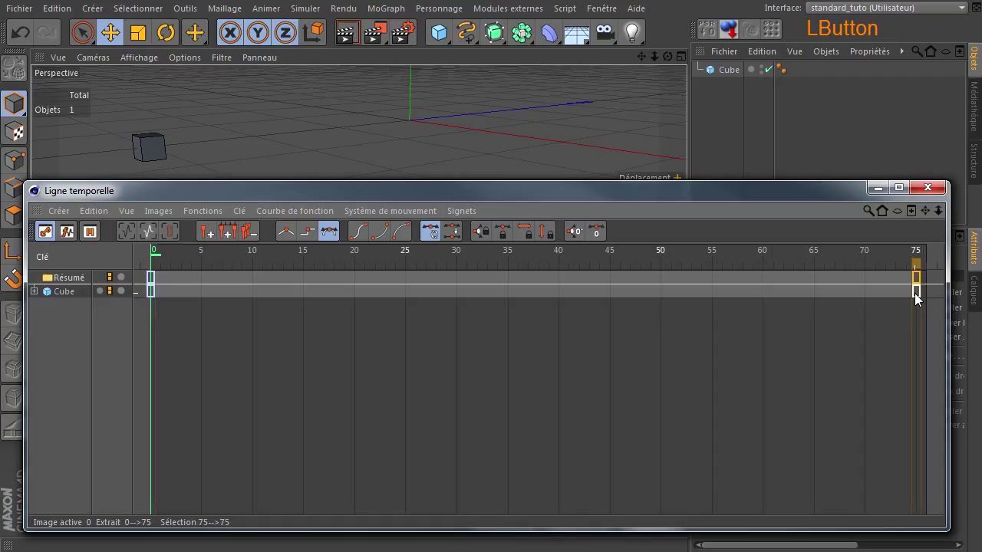
# Expand the Cube's Position, Echelle and Rotation tracks in the Ligne temporelle to inspect their individual axis tracks
pyautogui.click(34, 292)
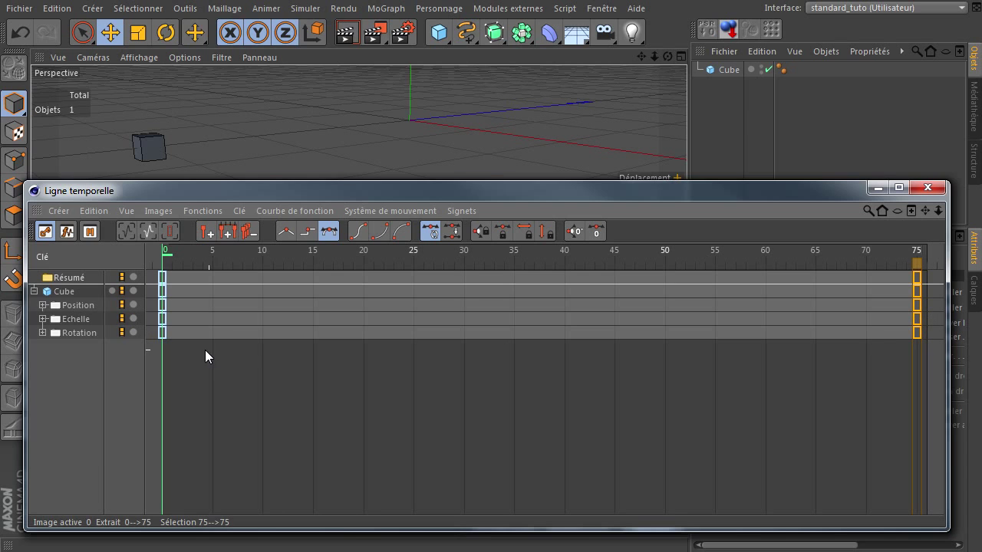
pyautogui.click(74, 322)
pyautogui.click(73, 334)
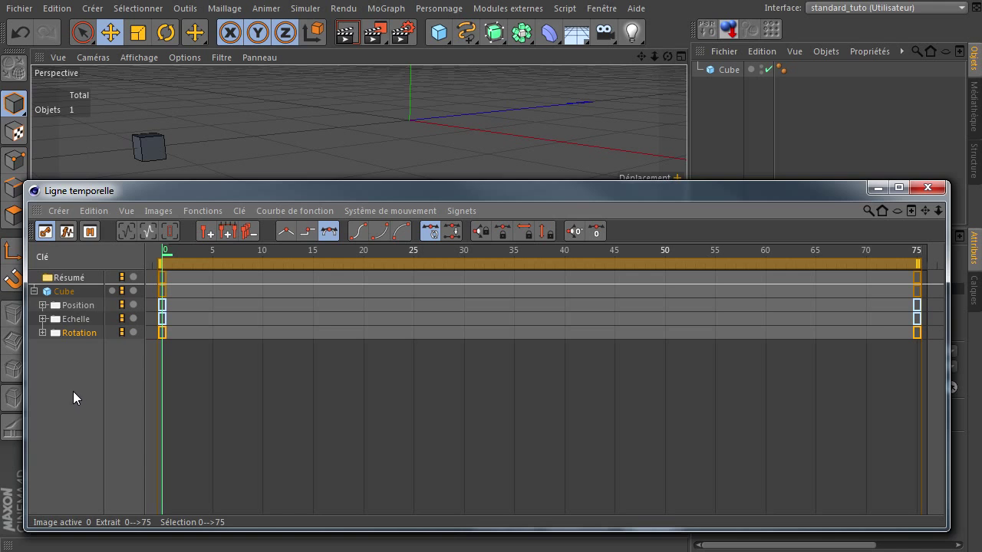
pyautogui.click(43, 306)
pyautogui.click(62, 319)
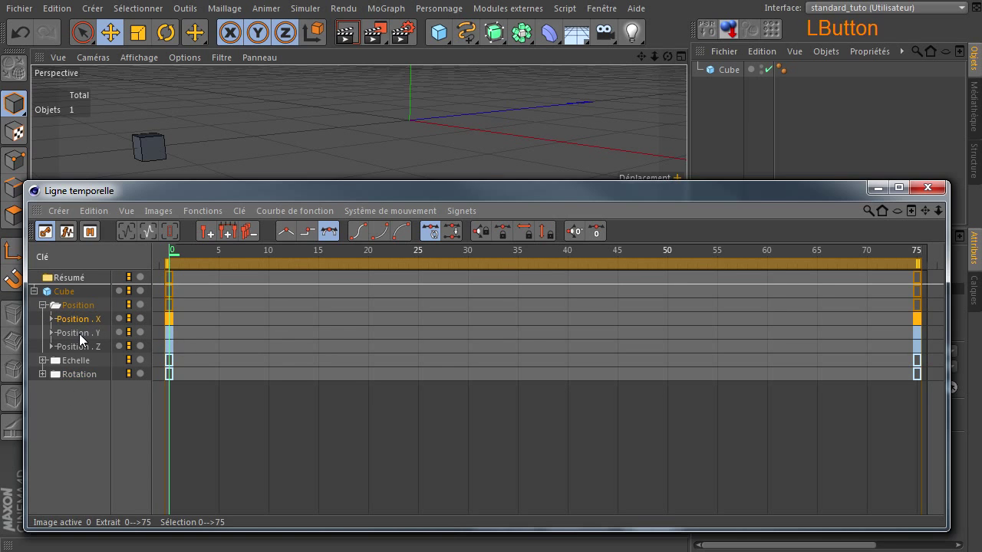
pyautogui.click(43, 361)
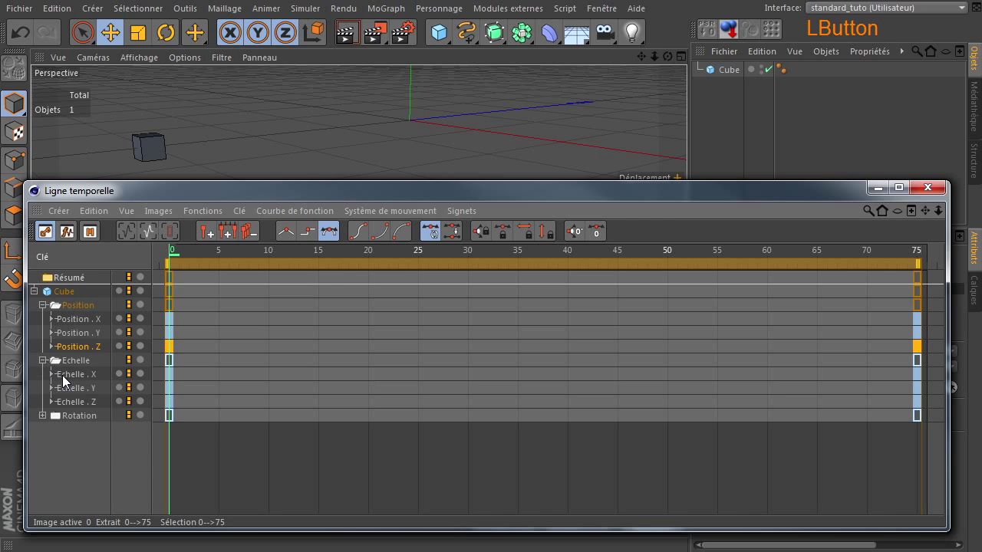
pyautogui.click(41, 416)
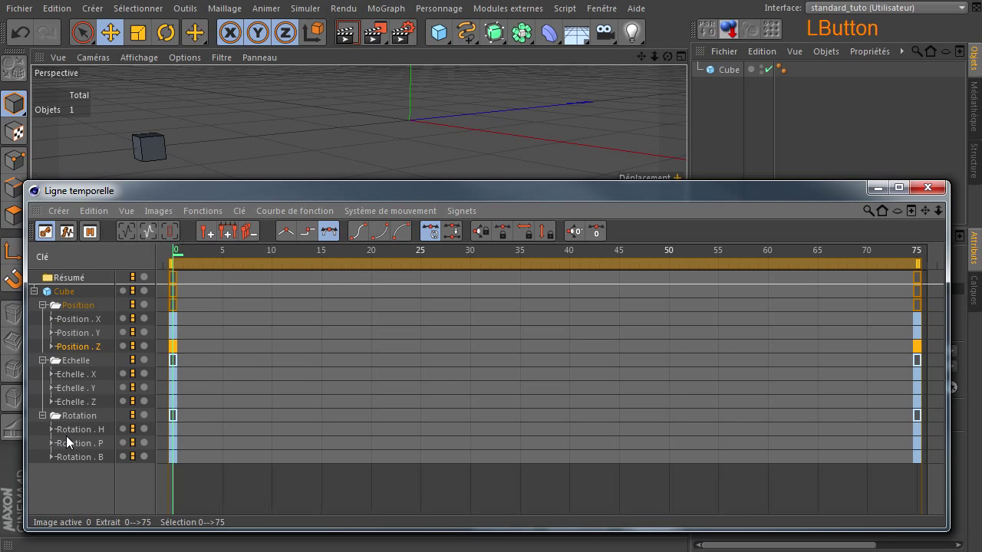
pyautogui.click(89, 493)
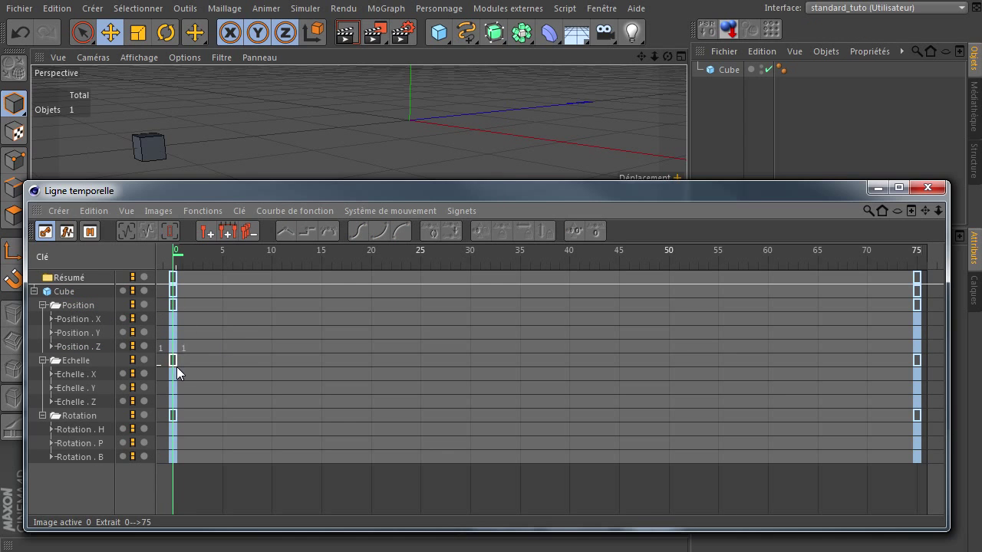
# Compare the keyframes of the Position . X and Position . Z tracks, closing the Ligne temporelle window at the end
pyautogui.click(98, 320)
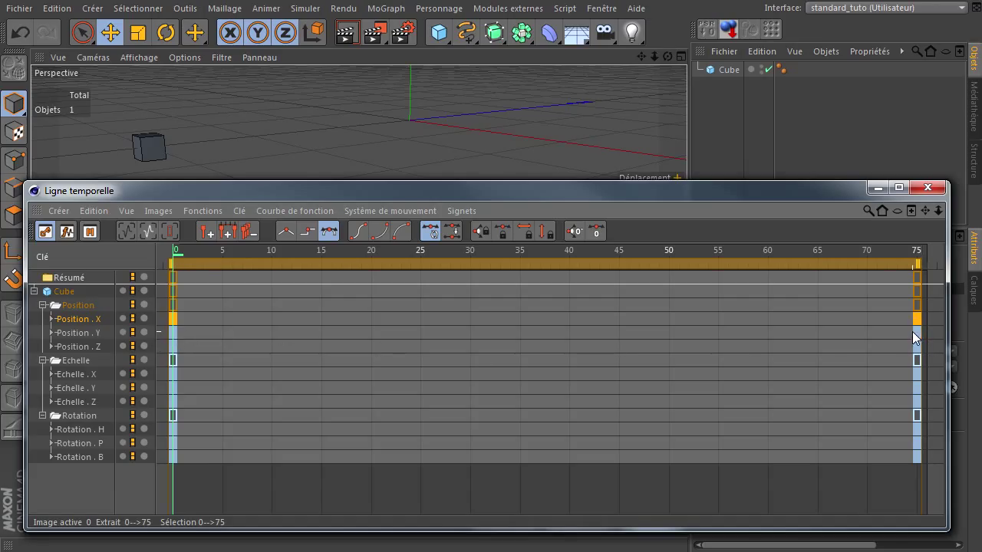
pyautogui.click(173, 349)
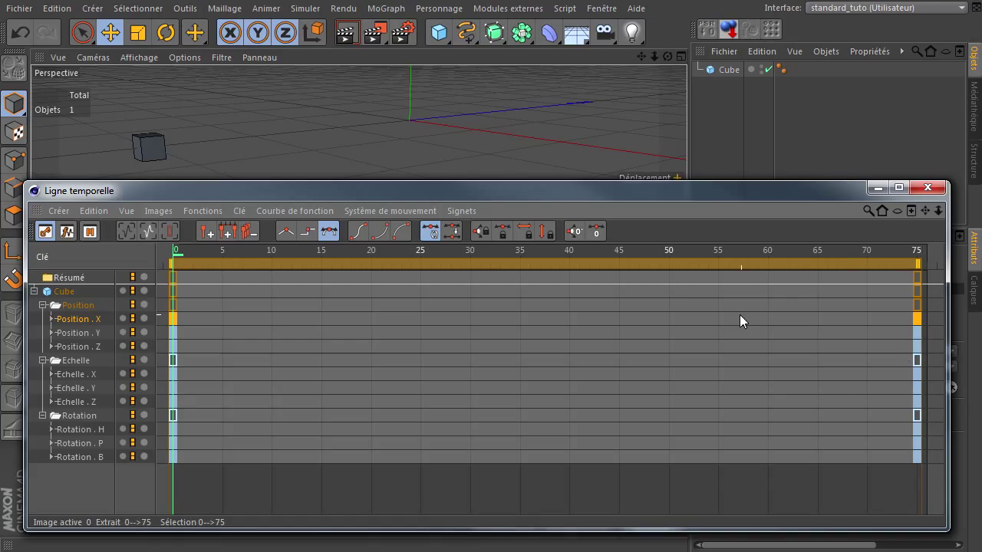
pyautogui.click(77, 348)
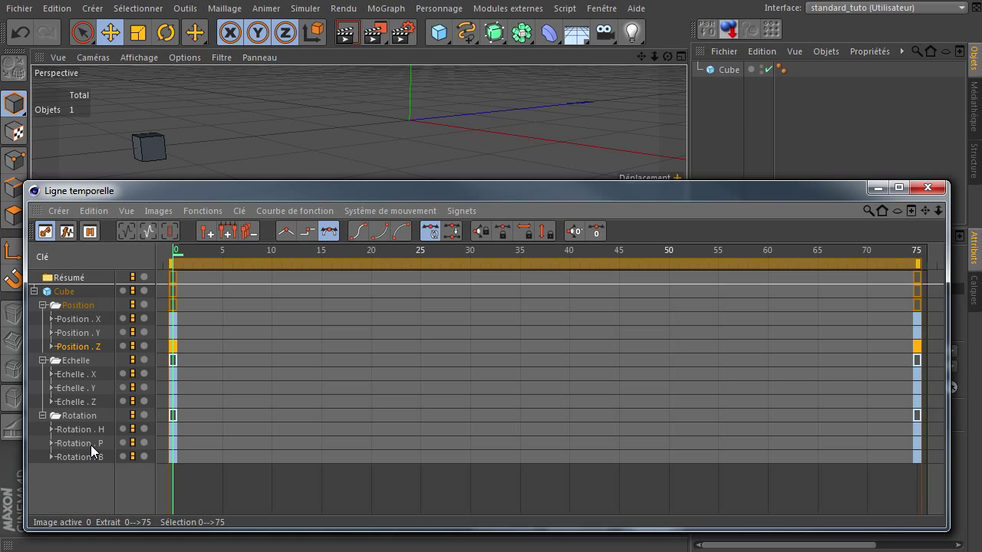
pyautogui.click(927, 187)
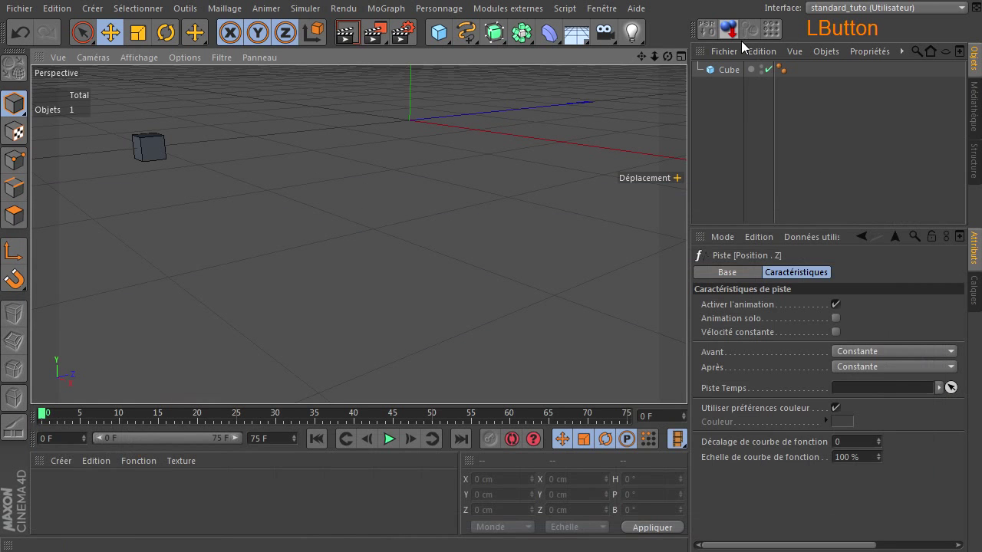
# Delete the cube and close the project without saving its changes
pyautogui.press('Delete')
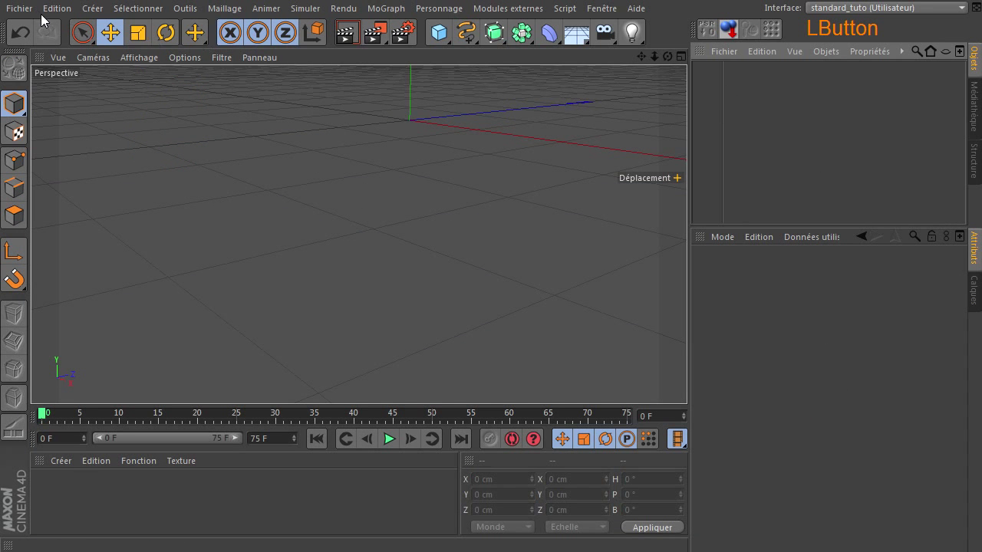
pyautogui.click(31, 9)
pyautogui.click(27, 113)
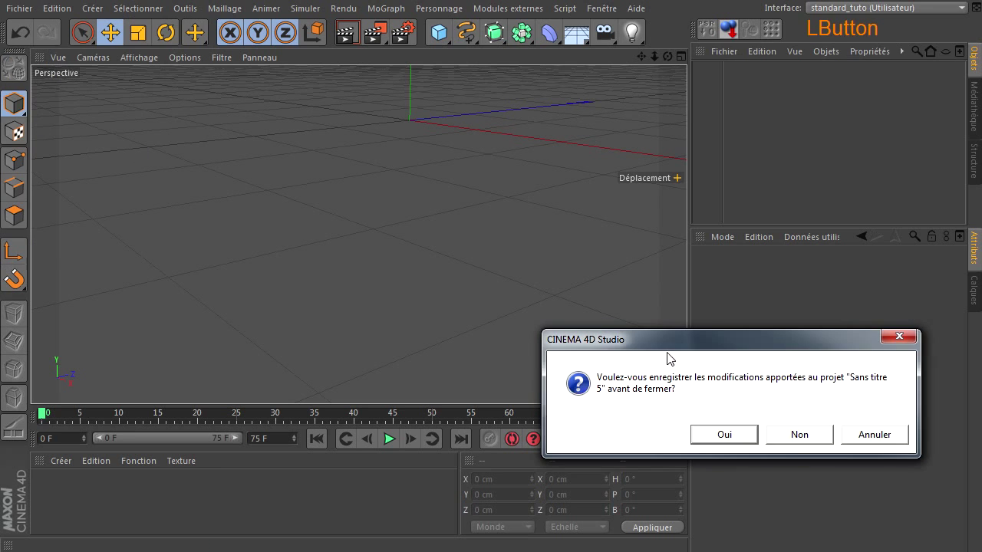
pyautogui.click(784, 436)
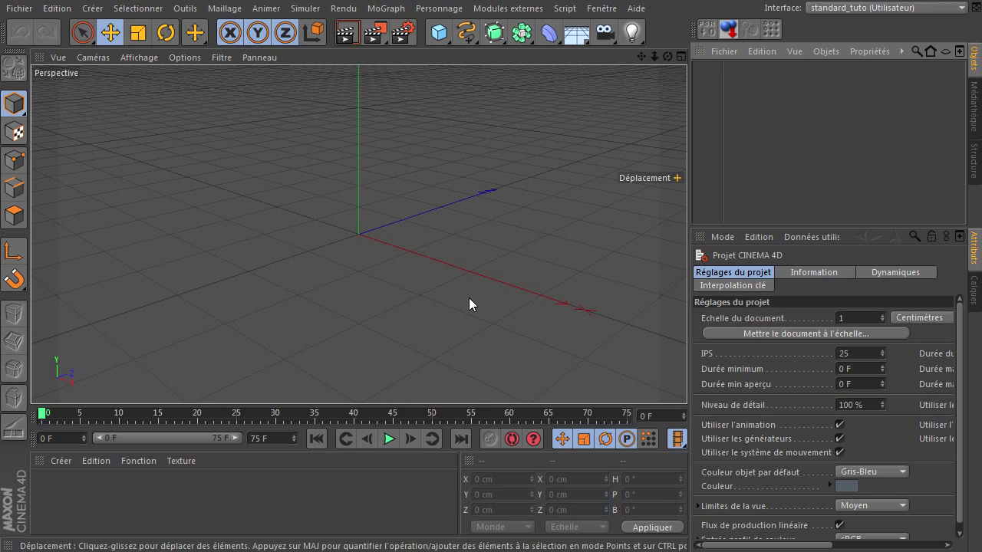
# Add a cube to the empty scene and set its X, Y and Z sizes to 20 cm
pyautogui.click(438, 32)
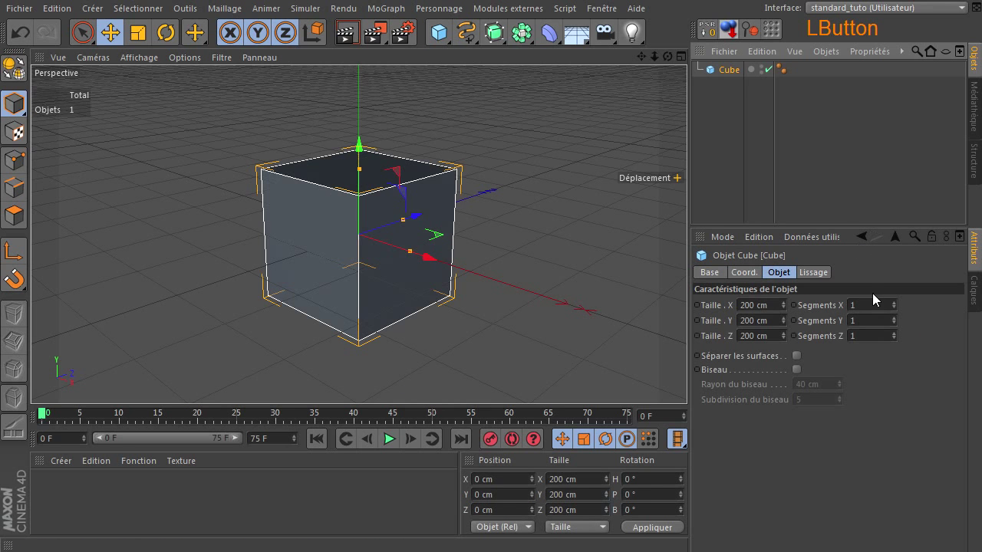
pyautogui.click(771, 306)
pyautogui.write('20')
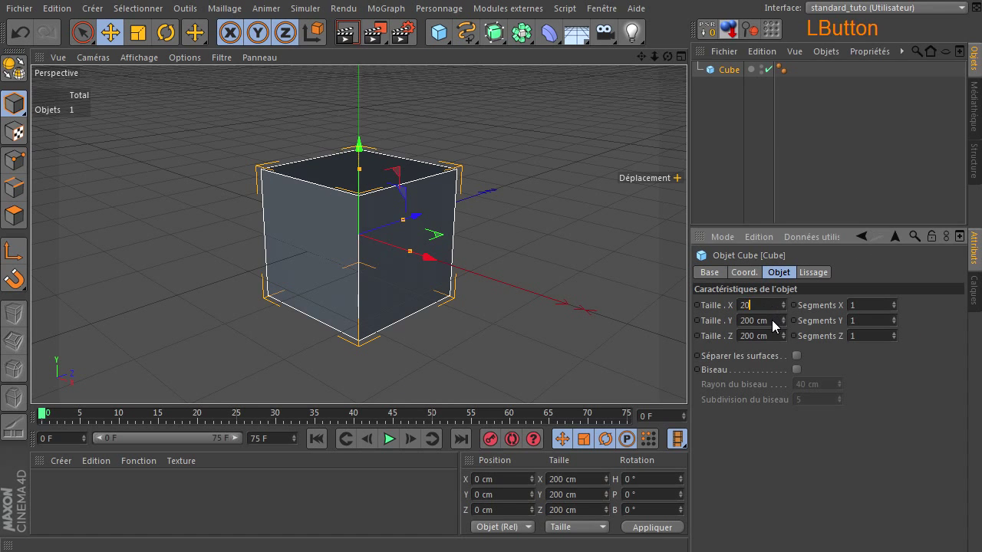
pyautogui.click(772, 320)
pyautogui.write('20')
pyautogui.click(772, 338)
pyautogui.write('20')
pyautogui.press('Return')
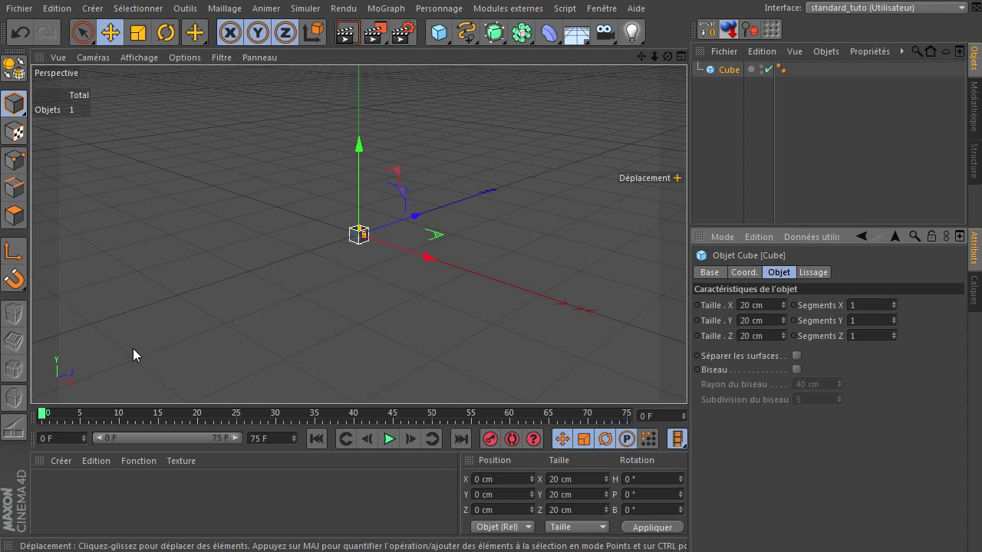
# Set the cube's Z position to -300 cm
pyautogui.click(500, 510)
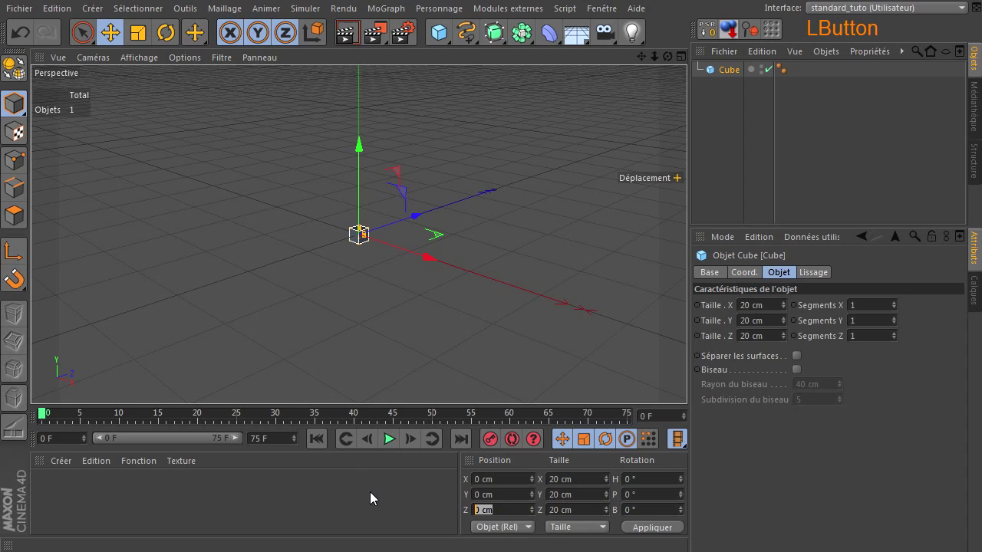
pyautogui.write('-300')
pyautogui.press('Return')
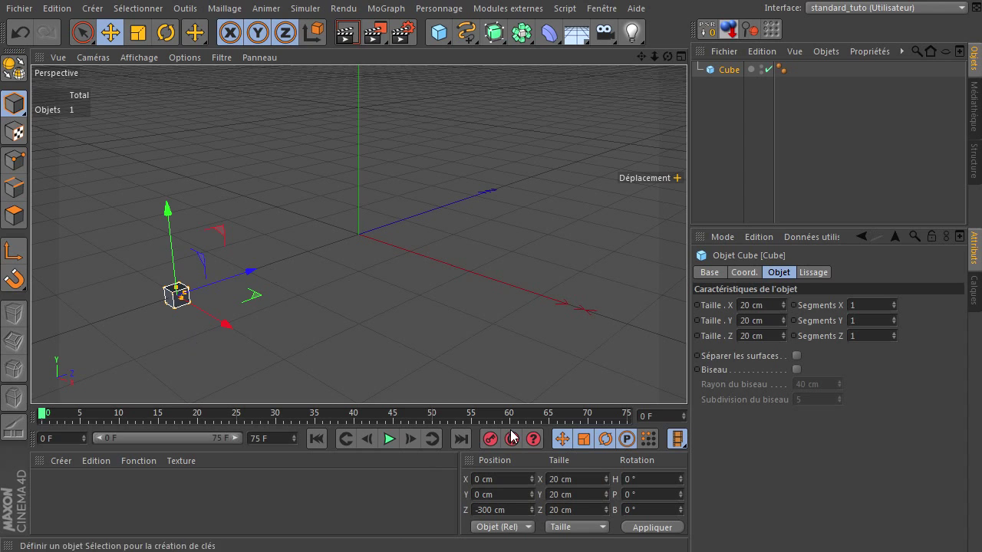
# Disable scale, rotation and parameter recording so that keyframes store only position, leaving point-level animation off
pyautogui.click(583, 441)
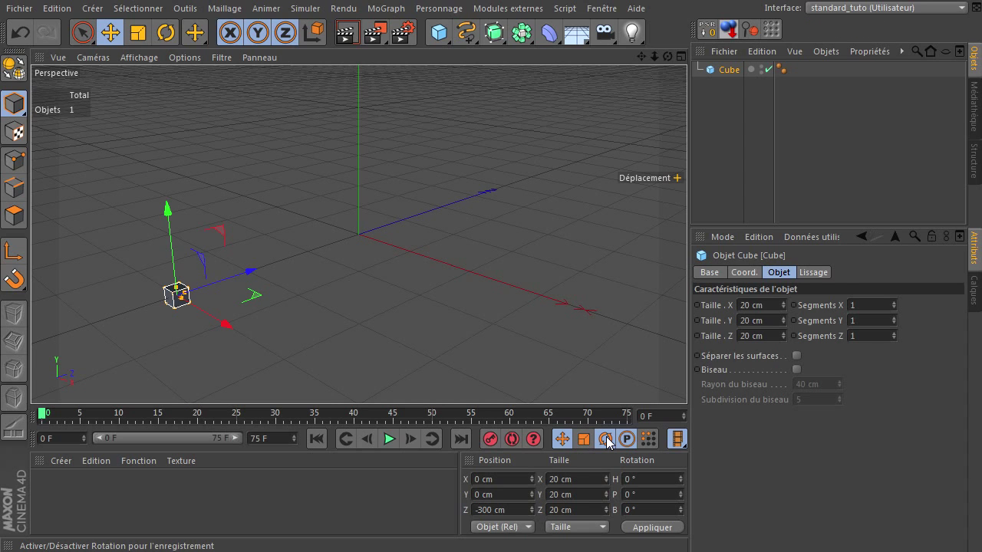
pyautogui.click(605, 440)
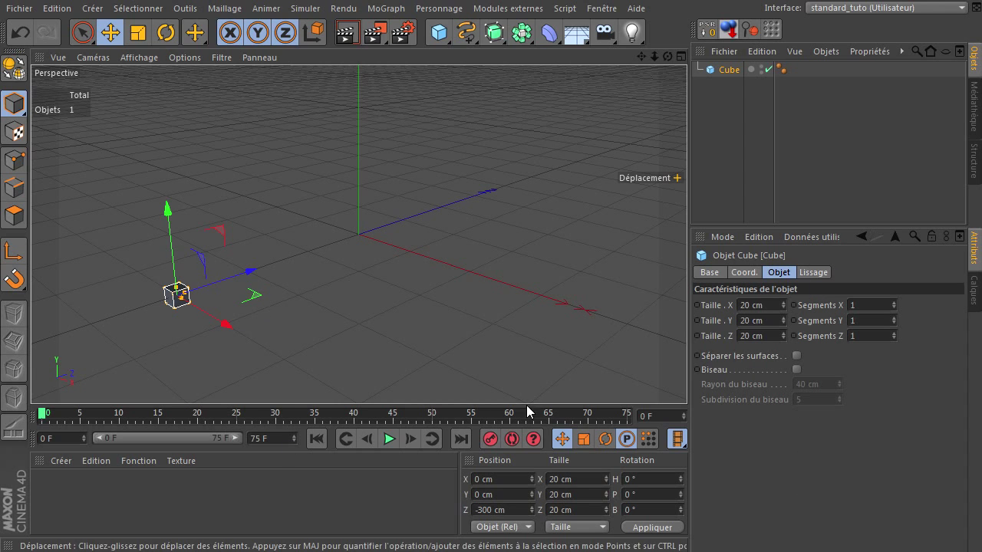
pyautogui.click(627, 443)
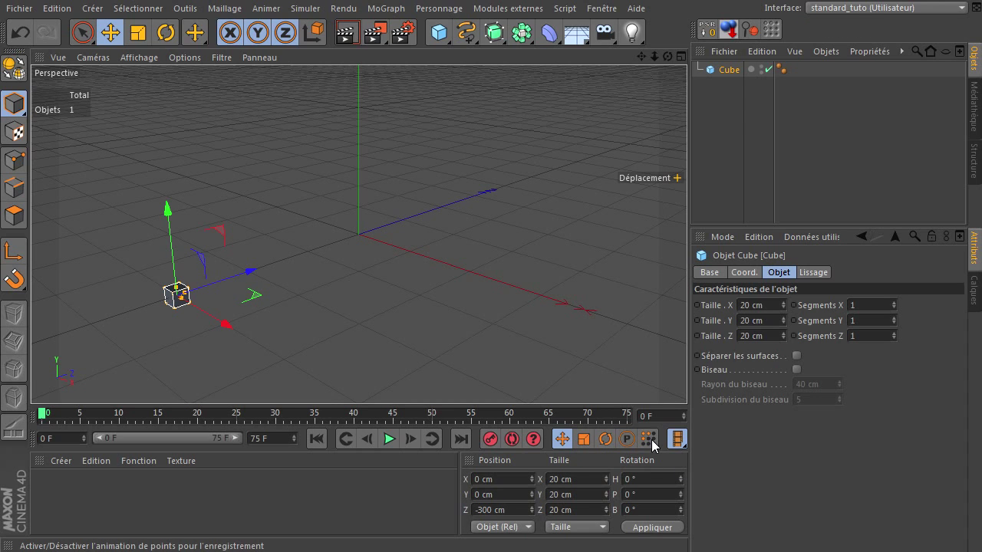
pyautogui.click(651, 440)
pyautogui.click(653, 440)
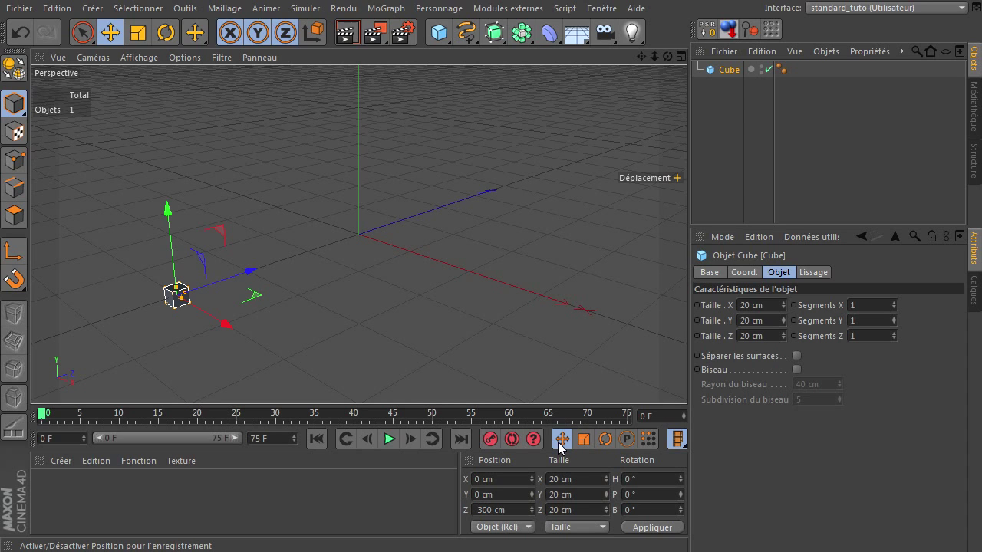
# Record a position keyframe for the cube at frame 0 and advance the animation to frame 75
pyautogui.click(490, 442)
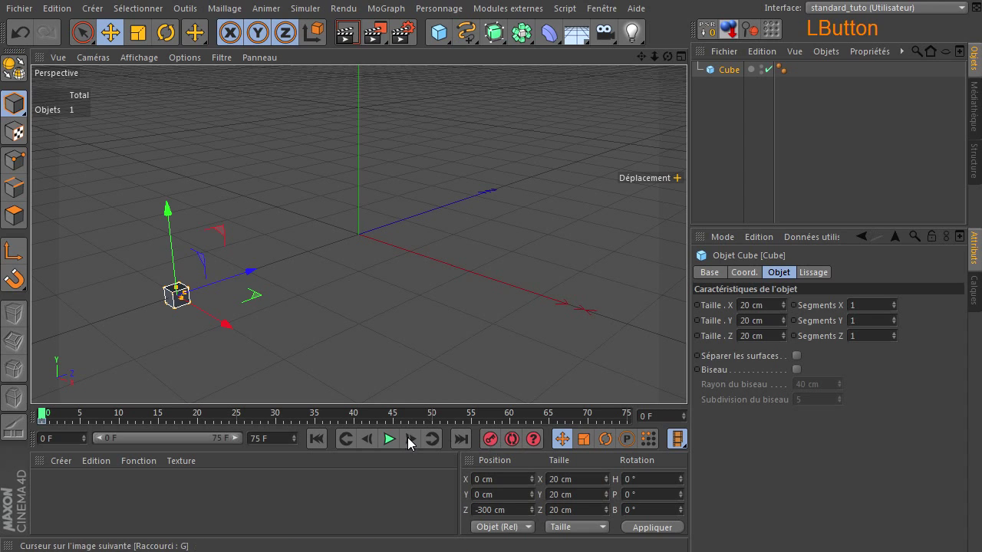
pyautogui.click(461, 440)
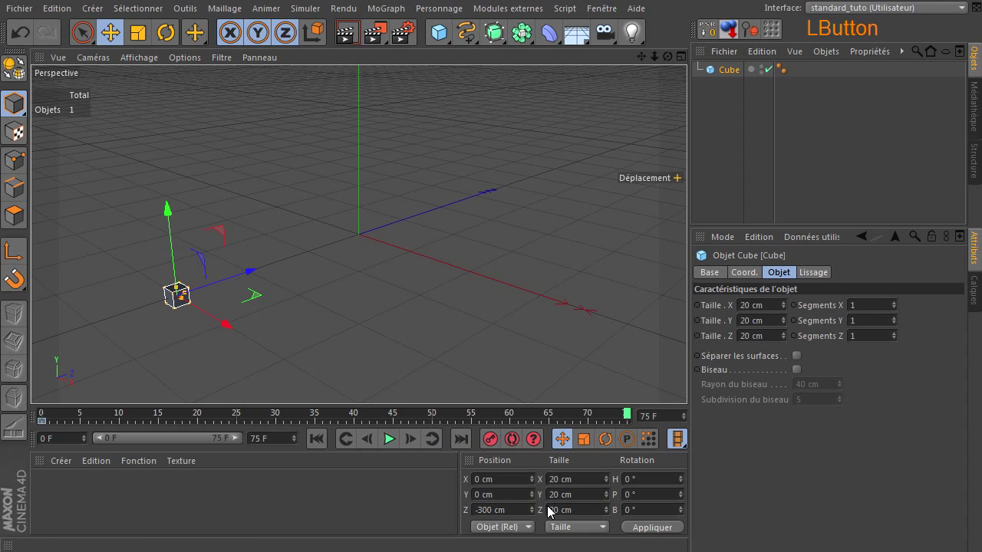
# Set the cube's Z position to 300 cm and record a position keyframe at frame 75
pyautogui.write('300')
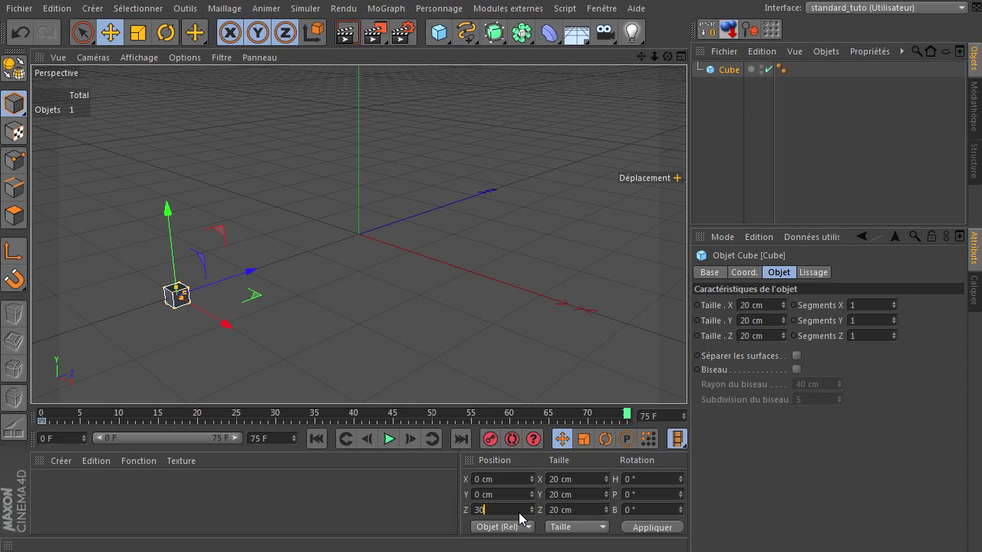
pyautogui.press('Return')
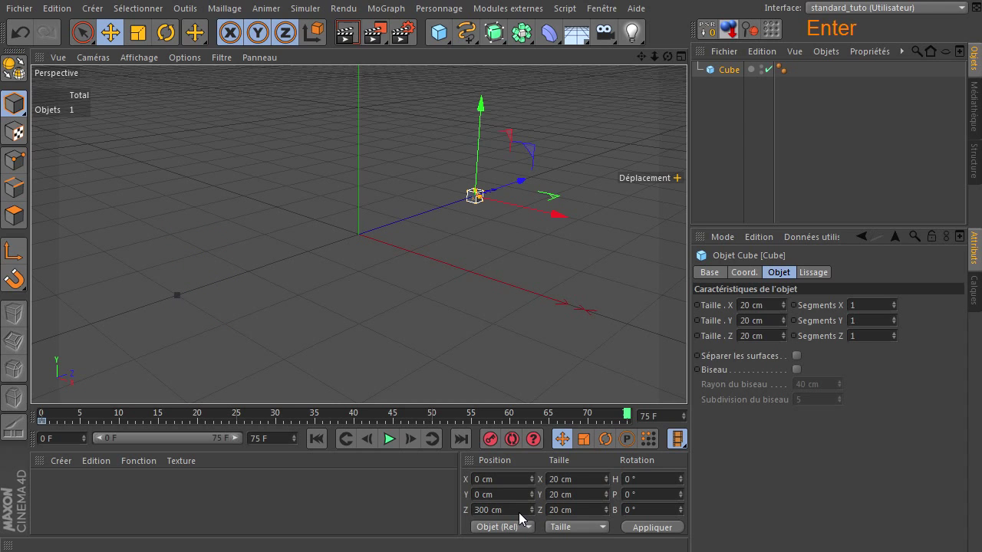
pyautogui.click(491, 441)
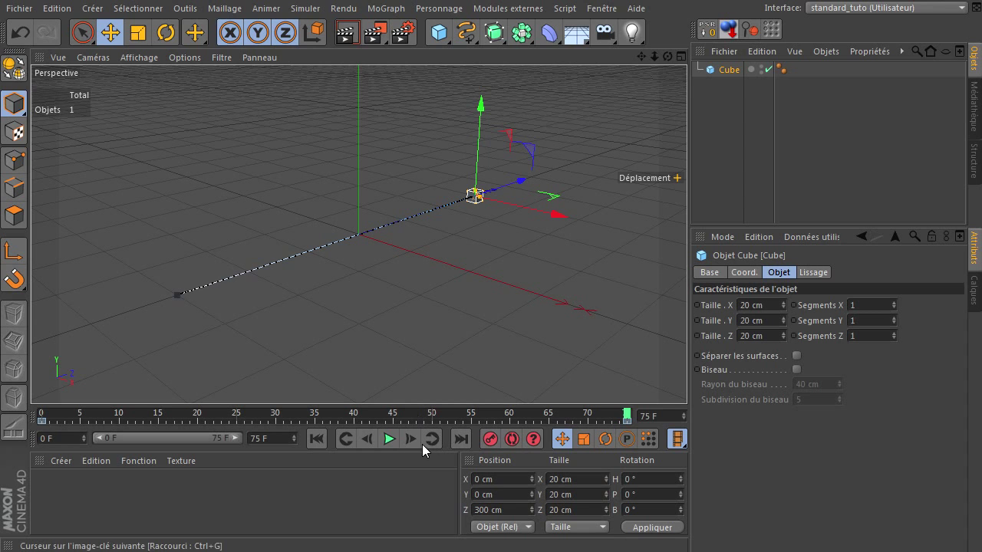
# Play the cube's animation, stop it and return to frame 0
pyautogui.click(388, 439)
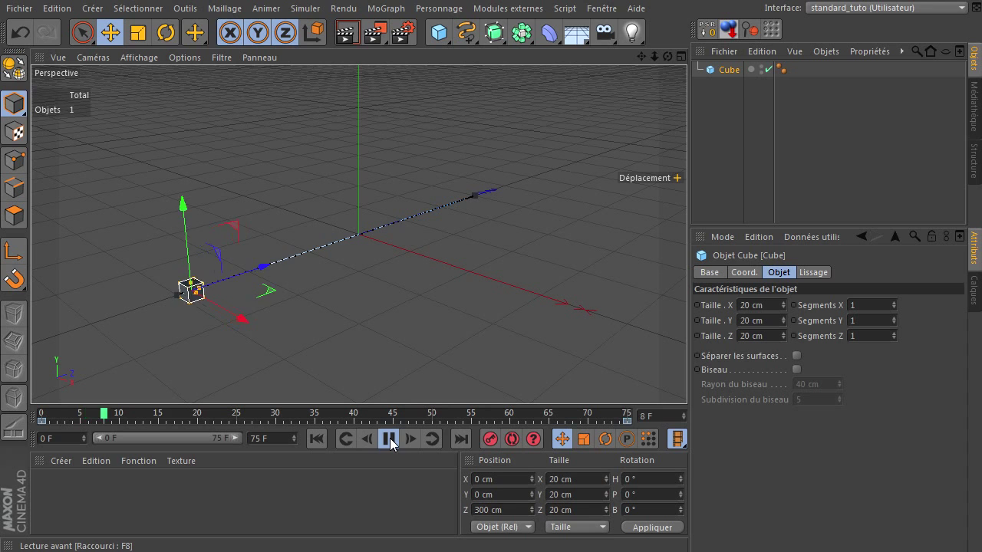
pyautogui.click(390, 438)
pyautogui.click(314, 440)
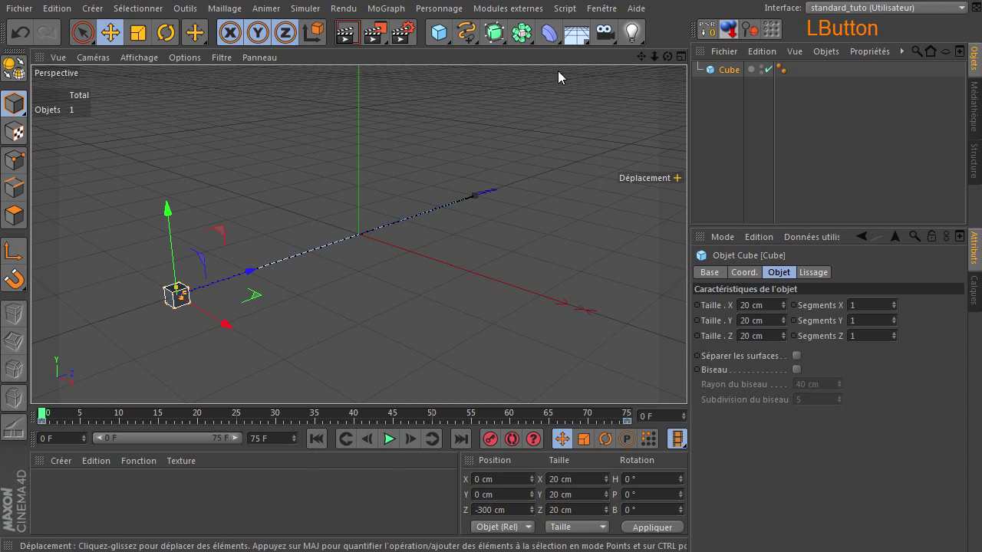
# Open the timeline window, expand the cube's Position tracks, inspect the Position . Z track and close the window
pyautogui.click(598, 9)
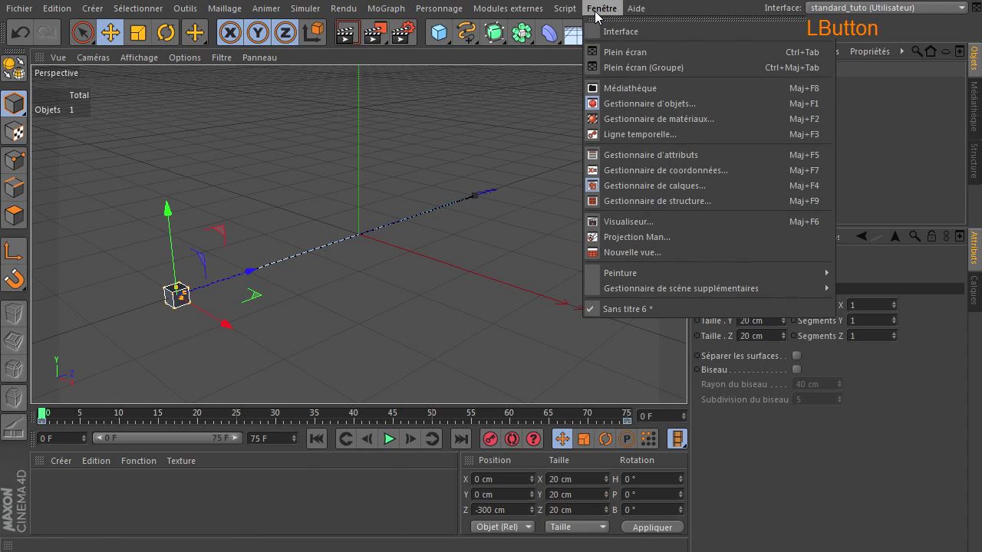
pyautogui.click(625, 134)
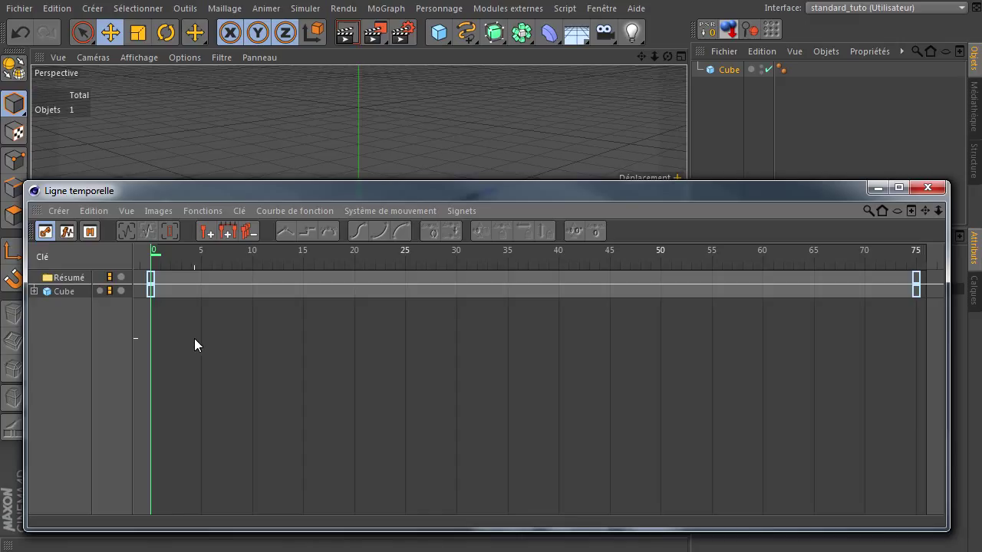
pyautogui.click(34, 291)
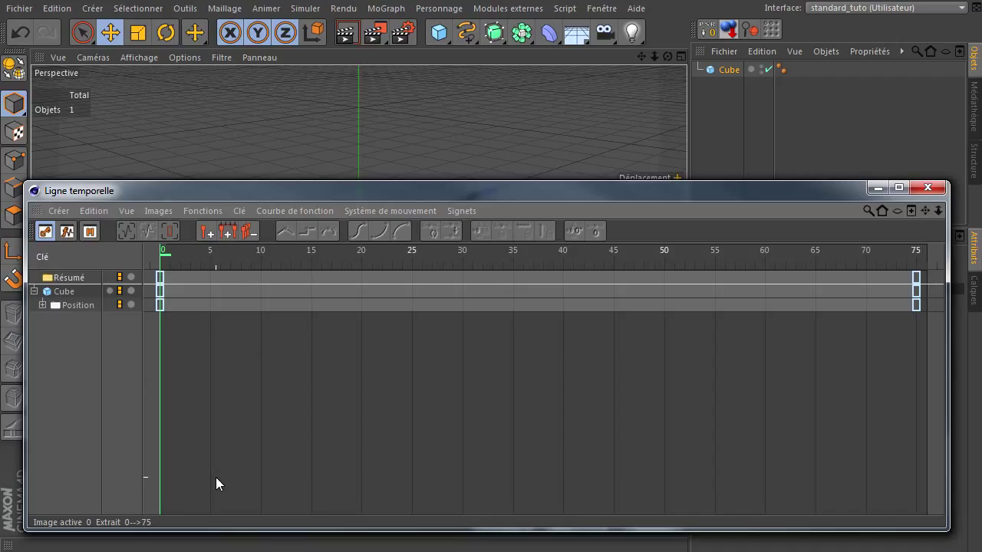
pyautogui.click(43, 305)
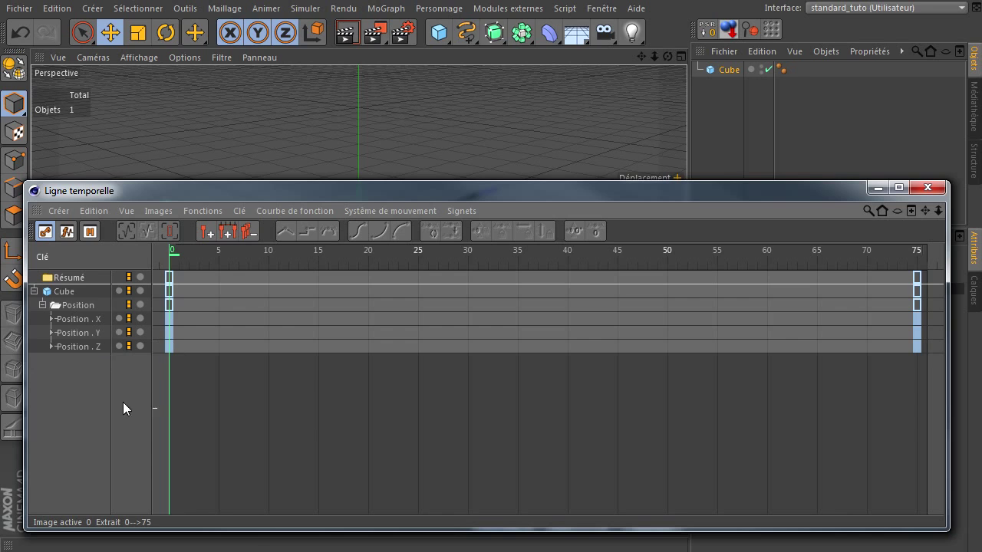
pyautogui.click(169, 348)
pyautogui.click(88, 348)
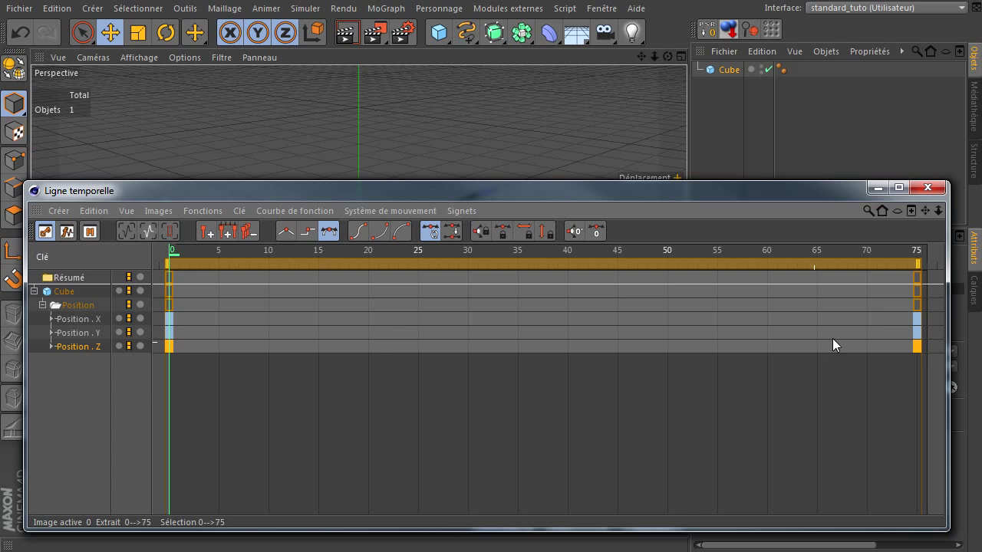
pyautogui.click(932, 189)
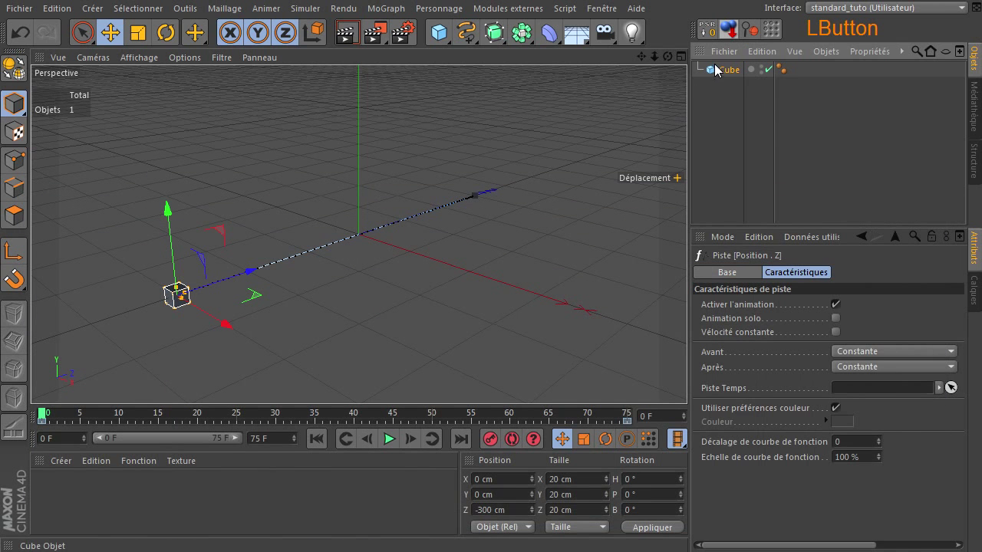
# Delete the cube and close the project without saving its changes
pyautogui.press('Delete')
pyautogui.click(19, 8)
pyautogui.click(109, 104)
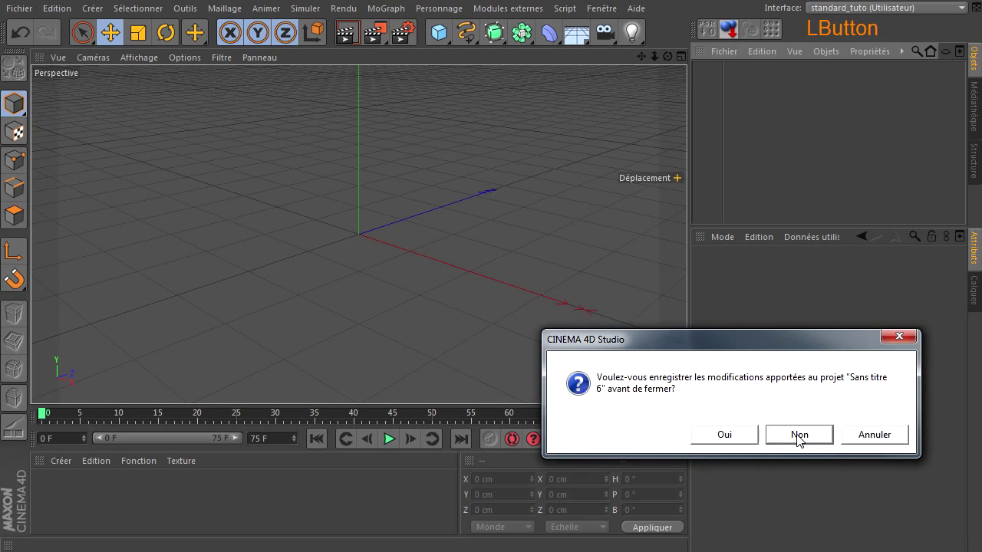
pyautogui.click(796, 434)
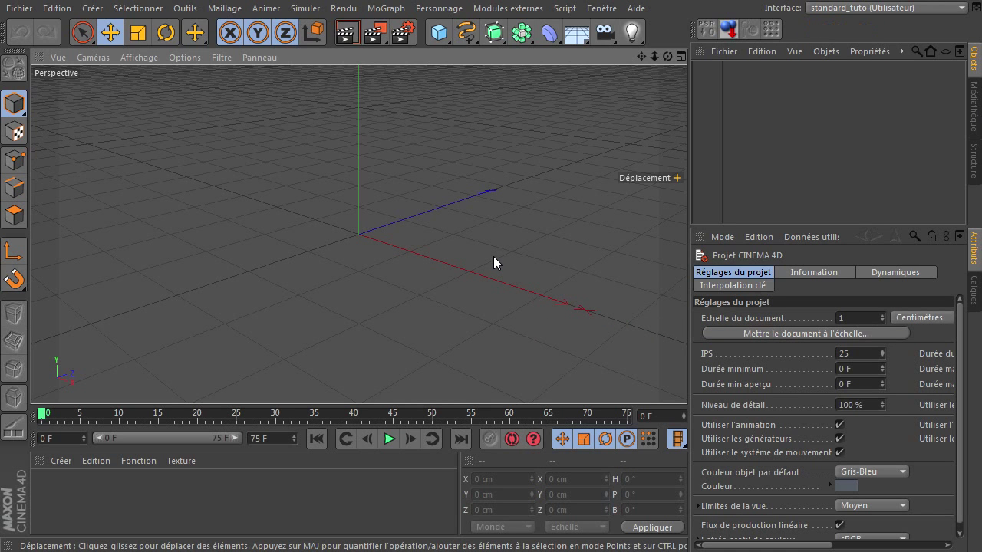
# Add a cube to the new project and set its X, Y and Z sizes to 20 cm
pyautogui.click(439, 32)
pyautogui.click(770, 305)
pyautogui.write('20')
pyautogui.click(769, 317)
pyautogui.write('20')
pyautogui.click(767, 332)
pyautogui.write('20')
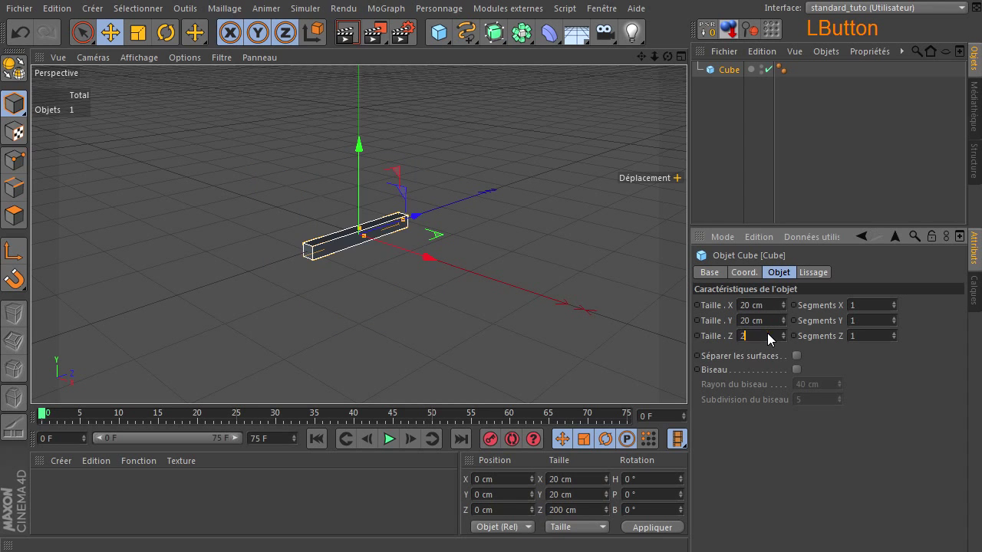
pyautogui.press('Return')
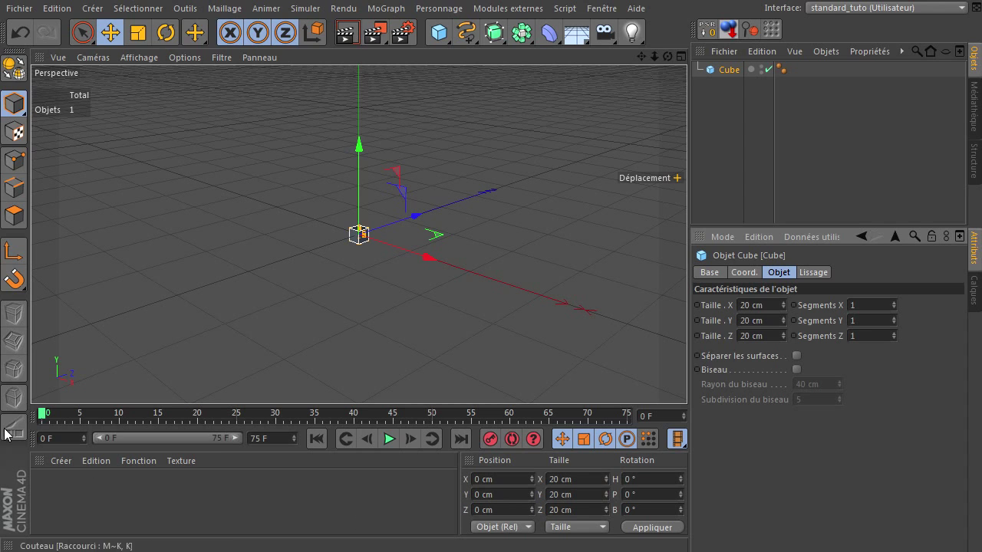
# Place the new cube at a Z position of -300 cm
pyautogui.click(498, 508)
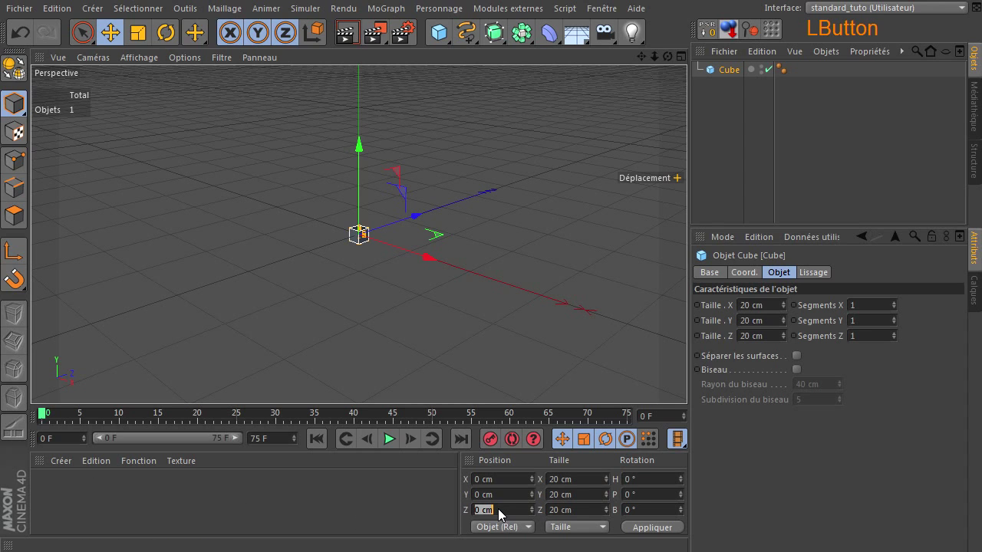
pyautogui.press('BackSpace')
pyautogui.write('-300')
pyautogui.press('Return')
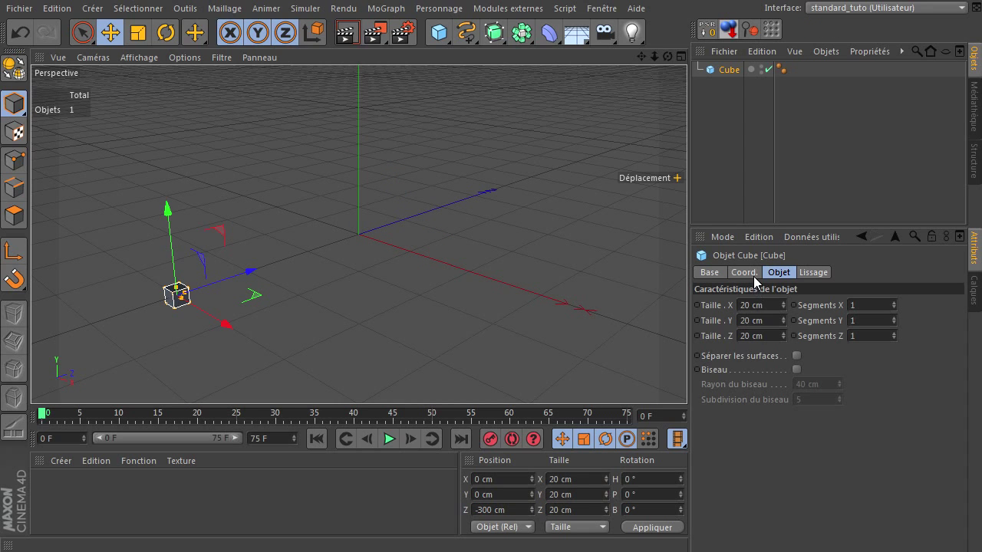
# Record a keyframe on the cube's Position Z parameter alone at frame 0 and advance to frame 75
pyautogui.click(744, 273)
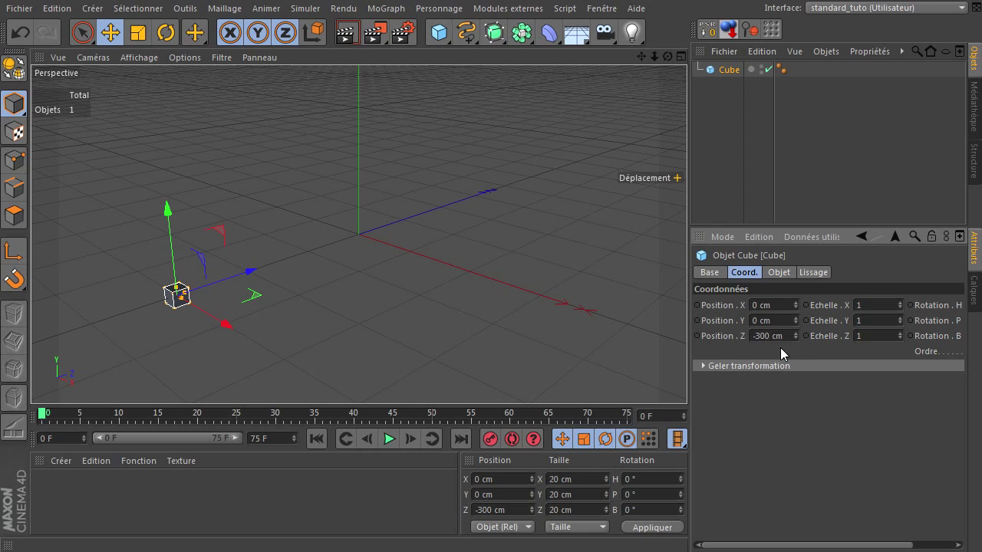
pyautogui.keyDown('ctrl'); pyautogui.click(697, 336); pyautogui.keyUp('ctrl')
pyautogui.click(460, 441)
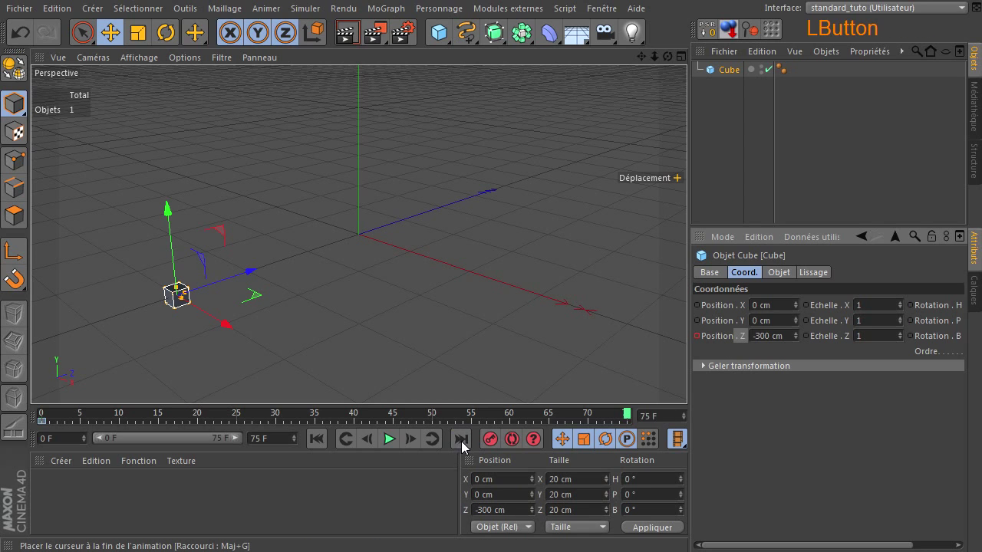
# Set the cube's Z position to 300 cm and keyframe only the Position Z parameter at frame 75
pyautogui.click(517, 512)
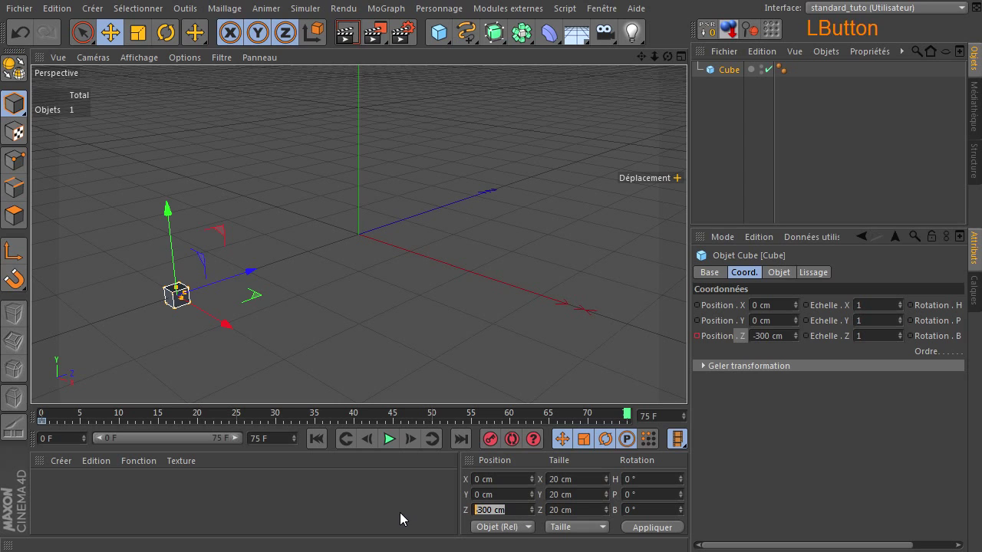
pyautogui.write('300')
pyautogui.press('Return')
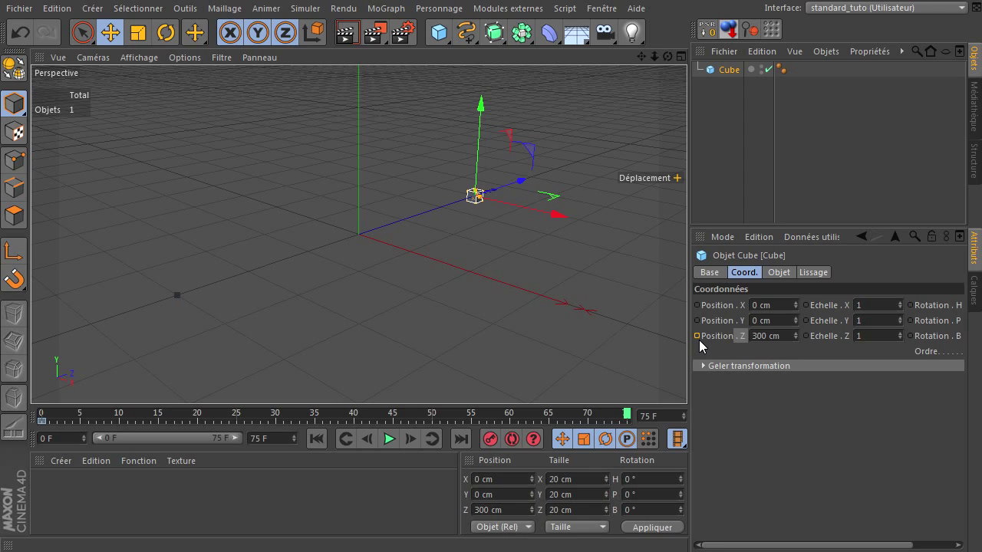
pyautogui.press('ctrl')
pyautogui.keyDown('ctrl'); pyautogui.click(697, 336); pyautogui.keyUp('ctrl')
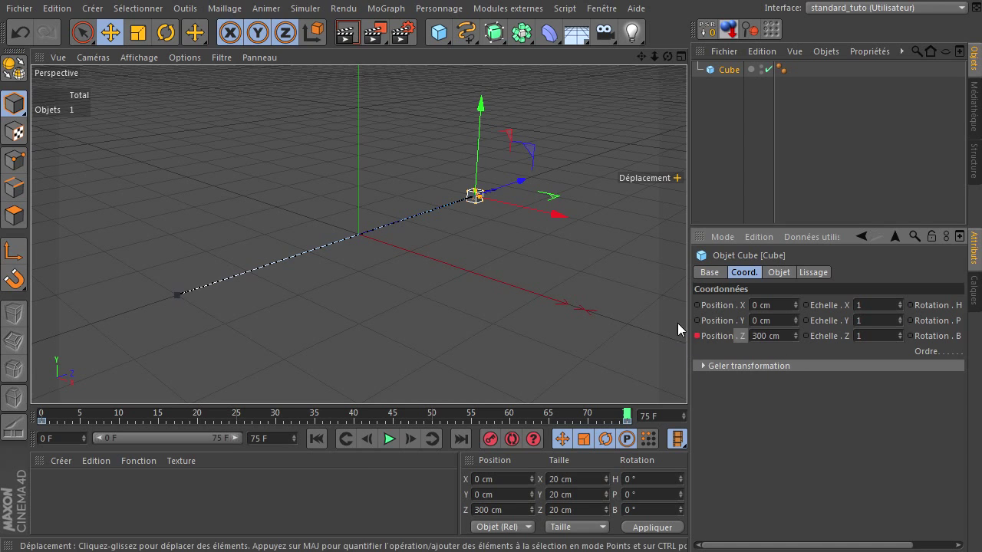
# Try selecting the cube's position, scale and rotation parameter groups individually and all together
pyautogui.click(821, 305)
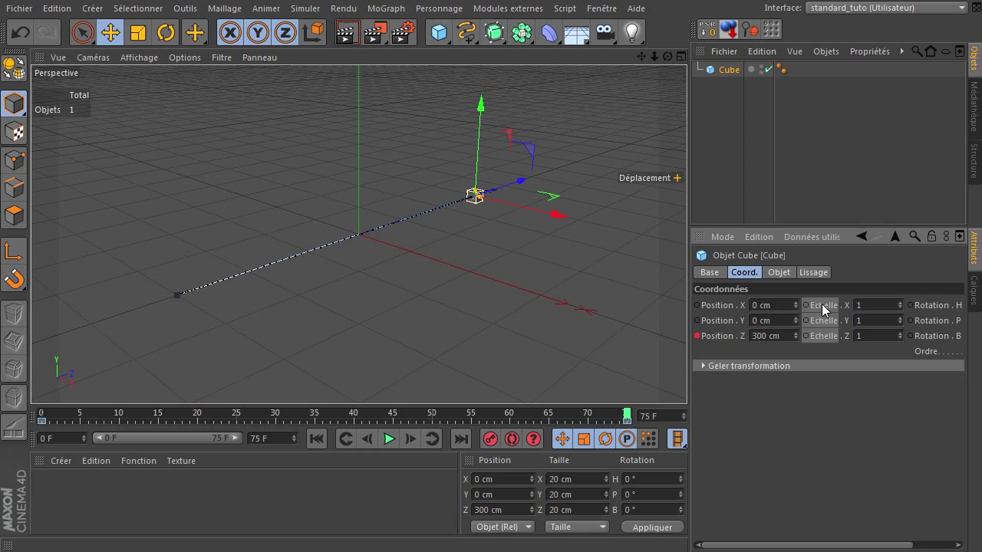
pyautogui.click(711, 305)
pyautogui.click(928, 307)
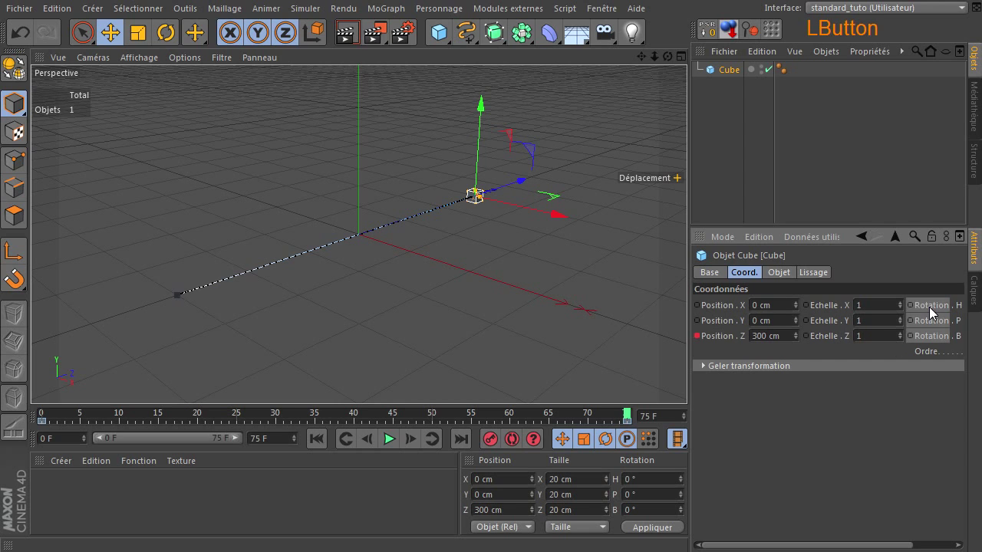
pyautogui.click(833, 304)
pyautogui.click(713, 305)
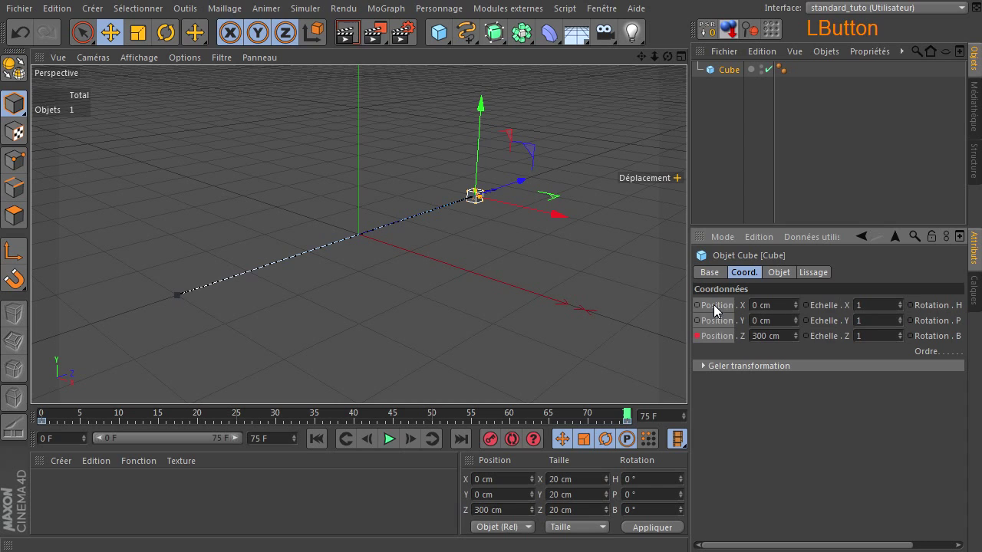
pyautogui.keyDown('shift'); pyautogui.click(834, 307); pyautogui.keyUp('shift')
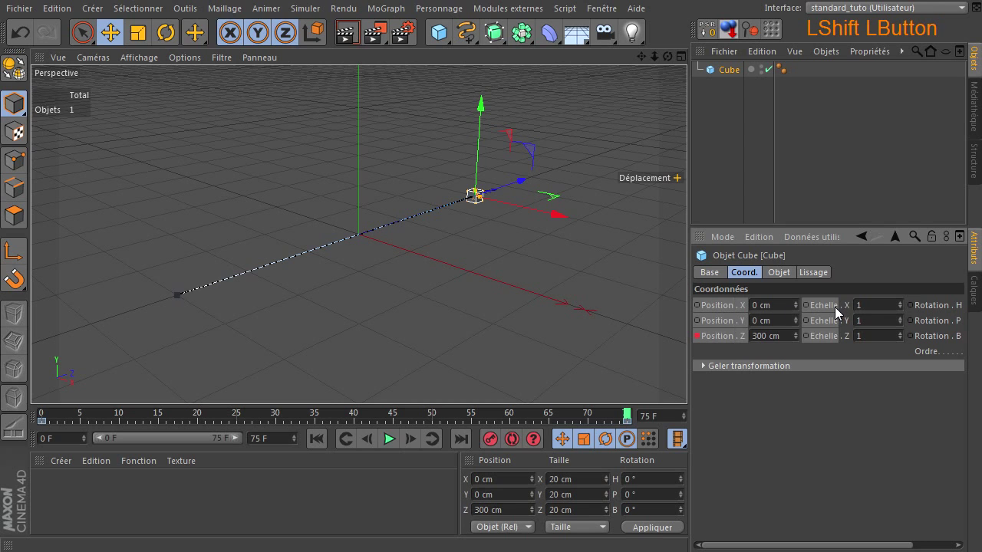
pyautogui.keyDown('shift'); pyautogui.click(922, 306); pyautogui.keyUp('shift')
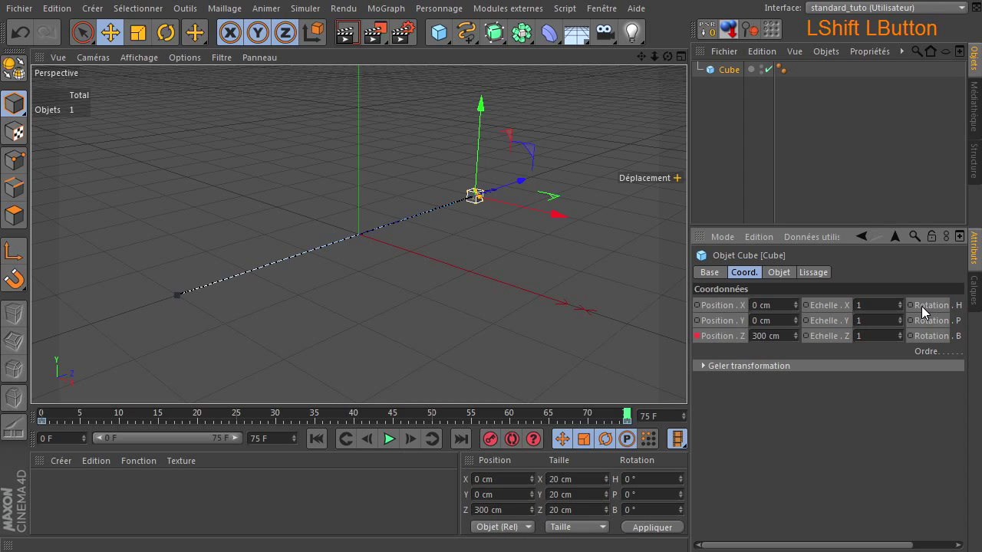
pyautogui.click(717, 339)
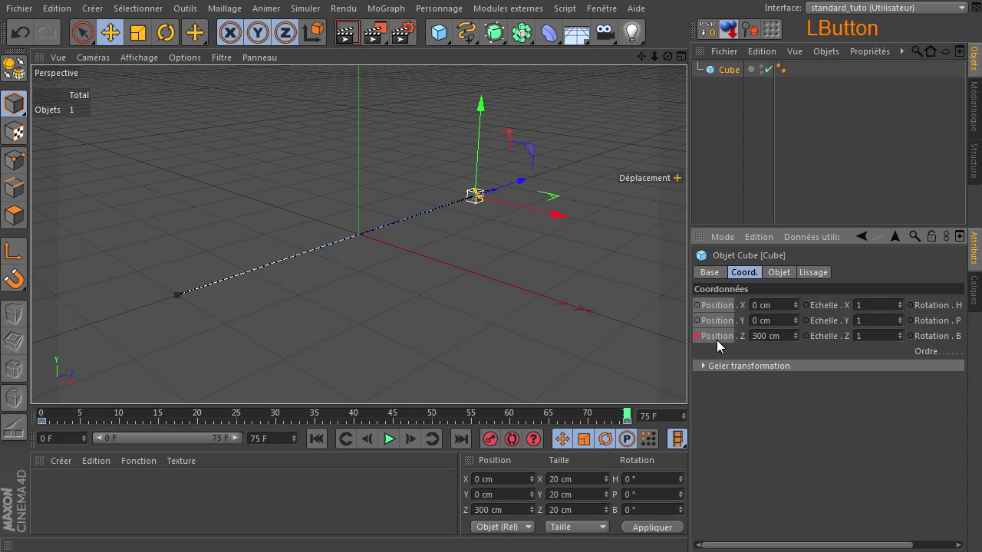
pyautogui.click(834, 333)
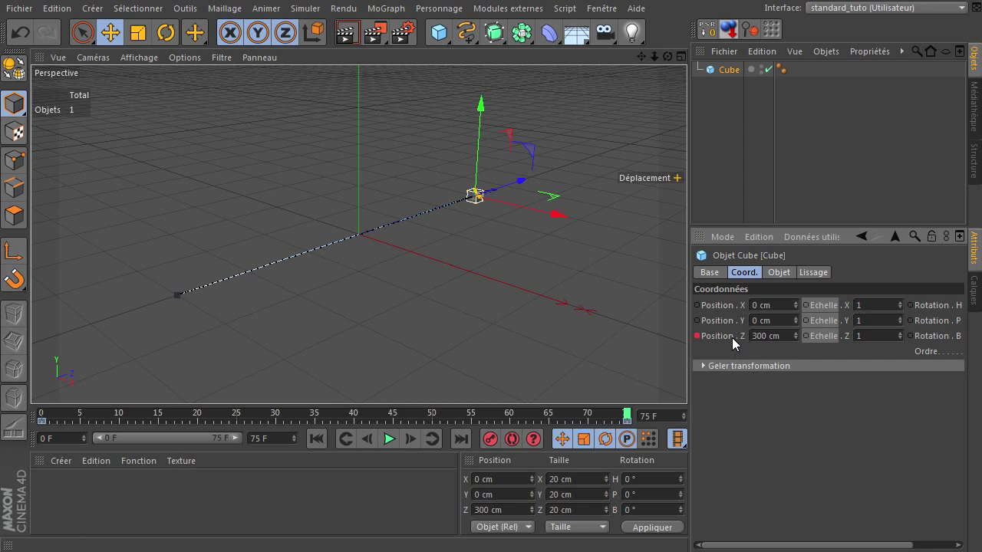
# Open the timeline, expand the cube's Position folder, inspect the Position . Z keys at frames 0 and 75, and close it
pyautogui.click(599, 8)
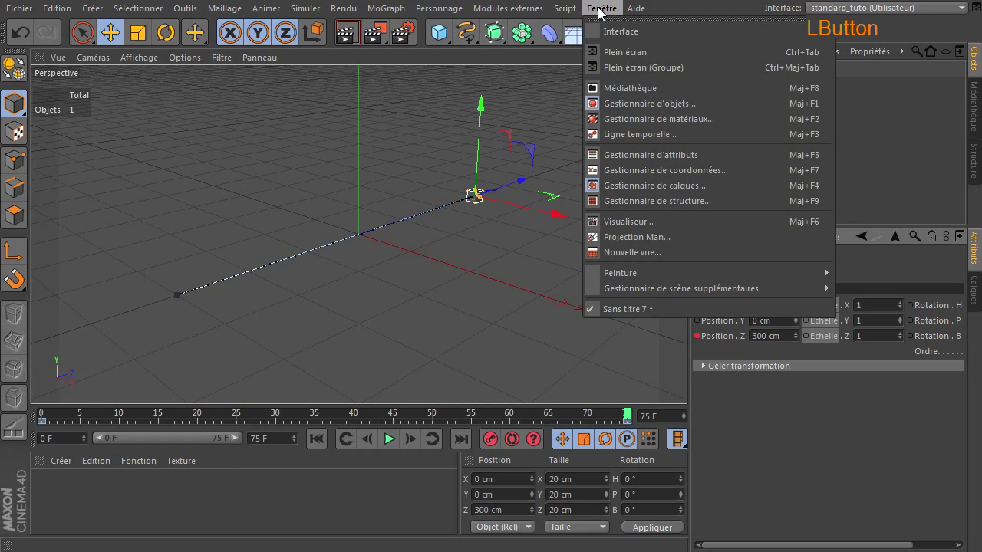
pyautogui.click(623, 136)
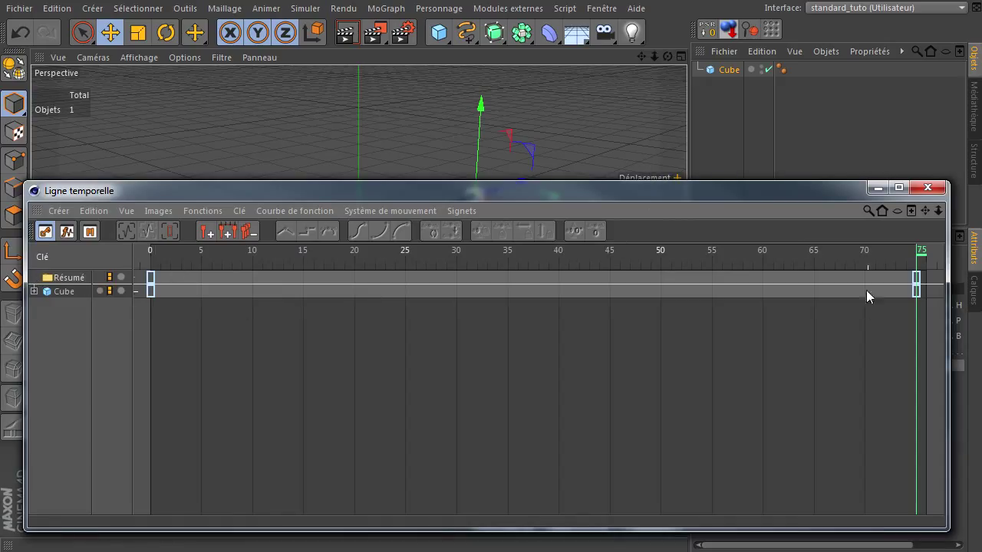
pyautogui.click(34, 291)
pyautogui.click(43, 305)
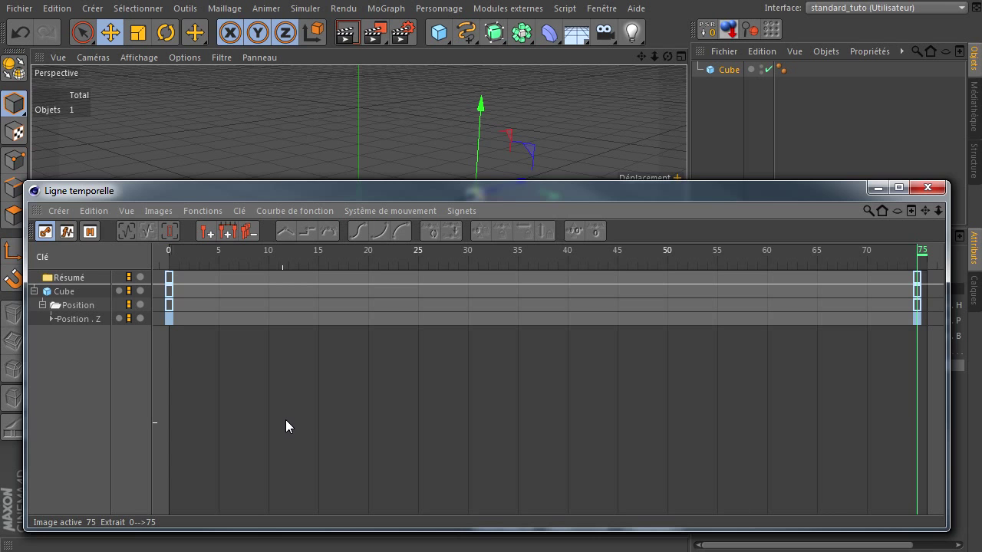
pyautogui.moveTo(641, 57); pyautogui.dragTo(686, 376)
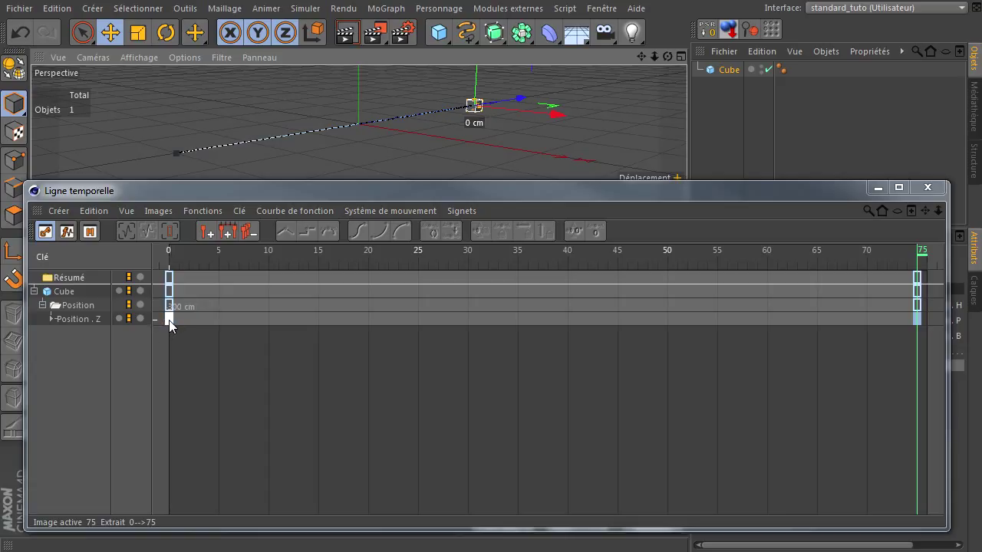
pyautogui.click(918, 319)
pyautogui.click(73, 340)
pyautogui.click(937, 187)
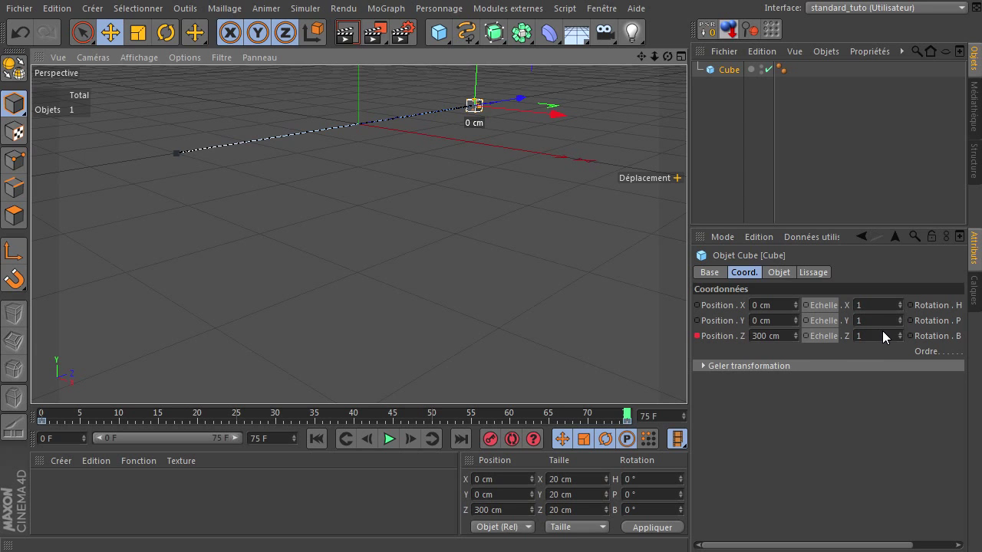
# Reopen the timeline, select the cube's Position . Z key at frame 0 to inspect it, and close the timeline
pyautogui.click(608, 10)
pyautogui.click(677, 138)
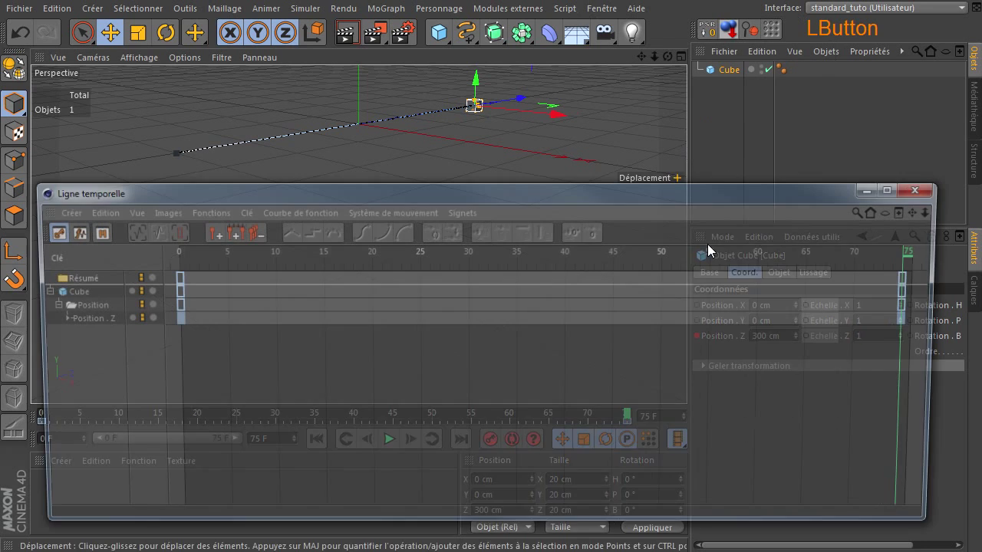
pyautogui.click(169, 318)
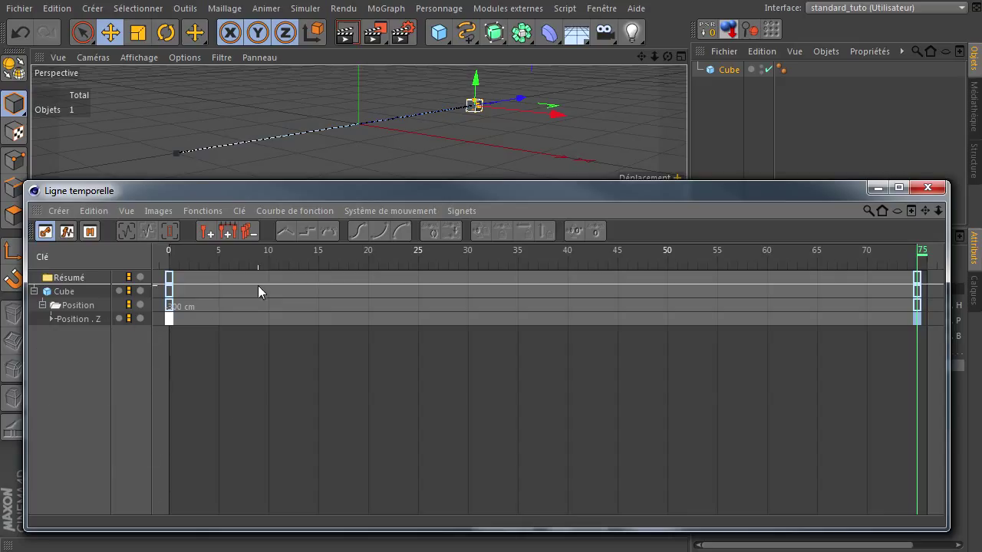
pyautogui.click(203, 315)
pyautogui.click(936, 191)
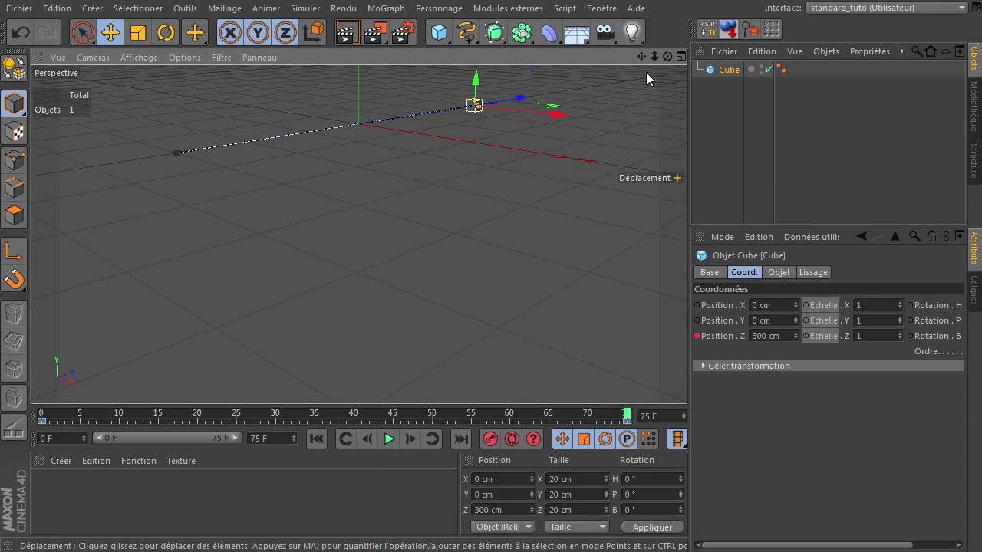
# Select the cube's keyframe at frame 0 to examine its key properties, and reselect the cube
pyautogui.moveTo(643, 59); pyautogui.dragTo(686, 376)
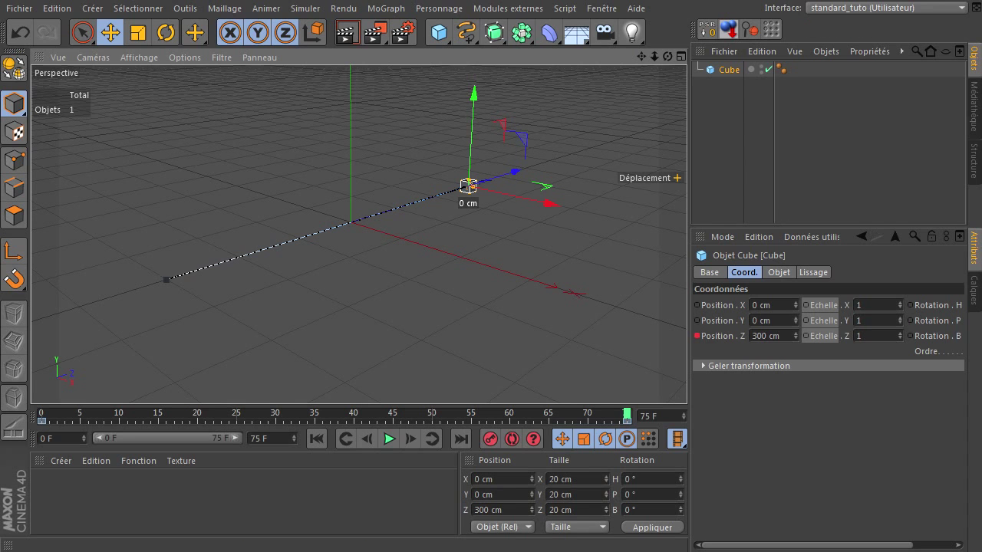
pyautogui.click(627, 415)
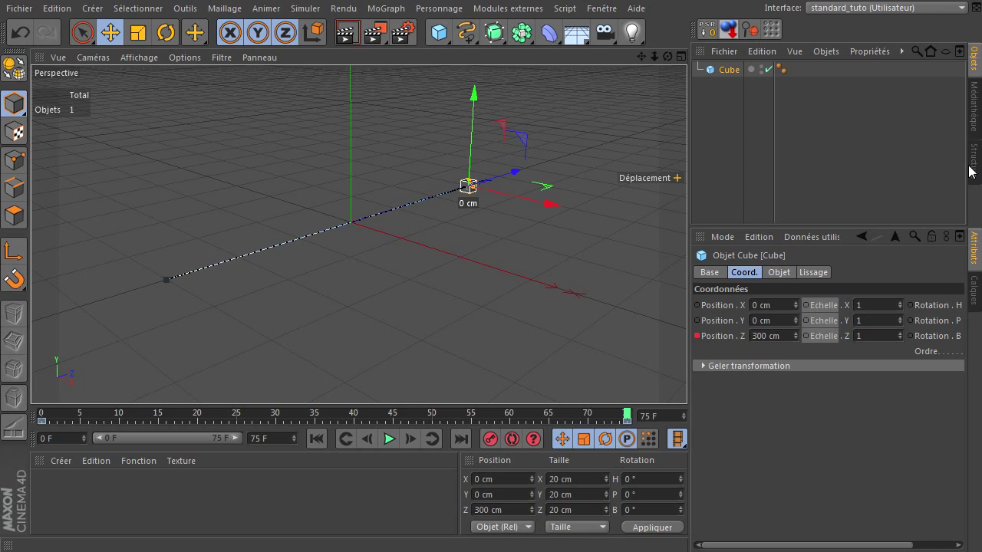
pyautogui.click(40, 421)
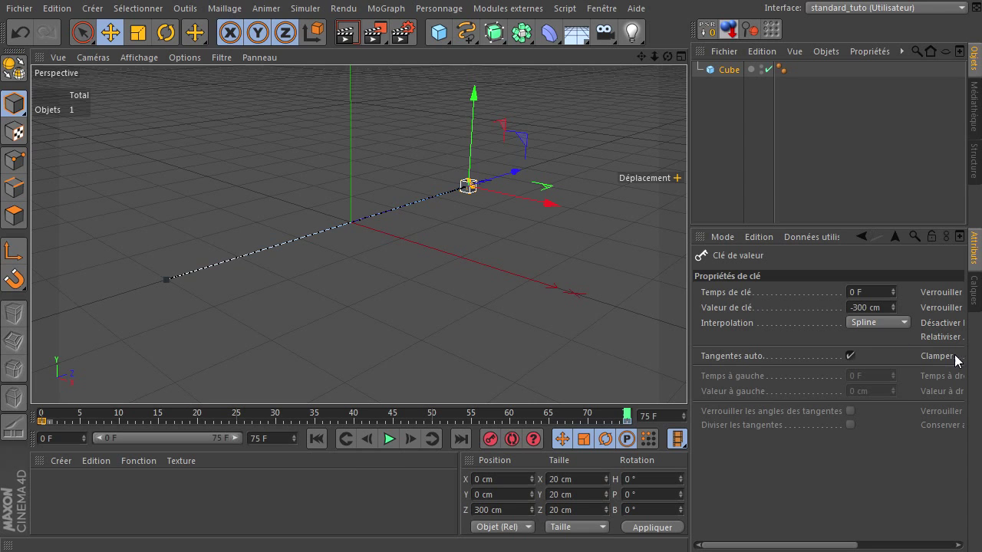
pyautogui.click(195, 296)
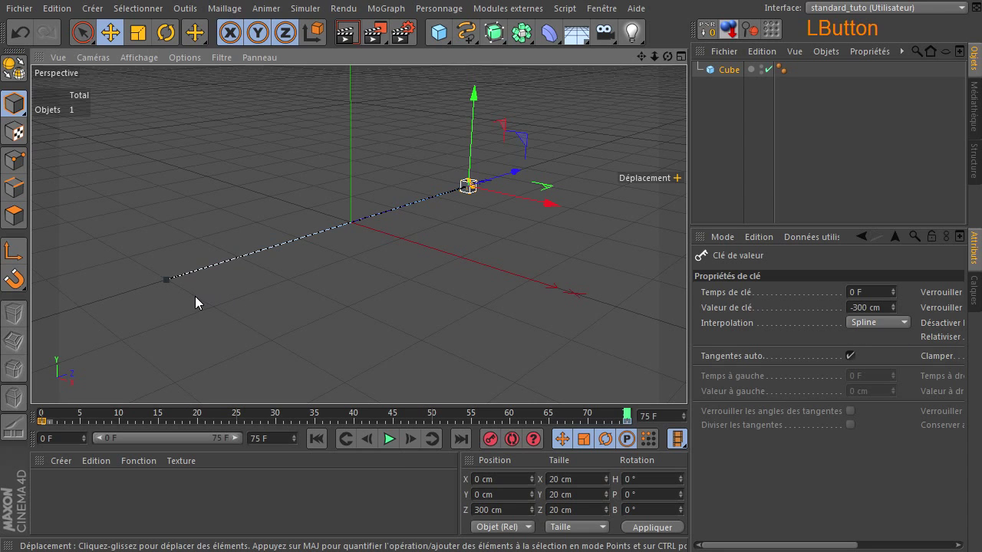
pyautogui.keyDown('alt'); pyautogui.moveTo(180, 296); pyautogui.dragTo(180, 296); pyautogui.keyUp('alt')
pyautogui.click(729, 69)
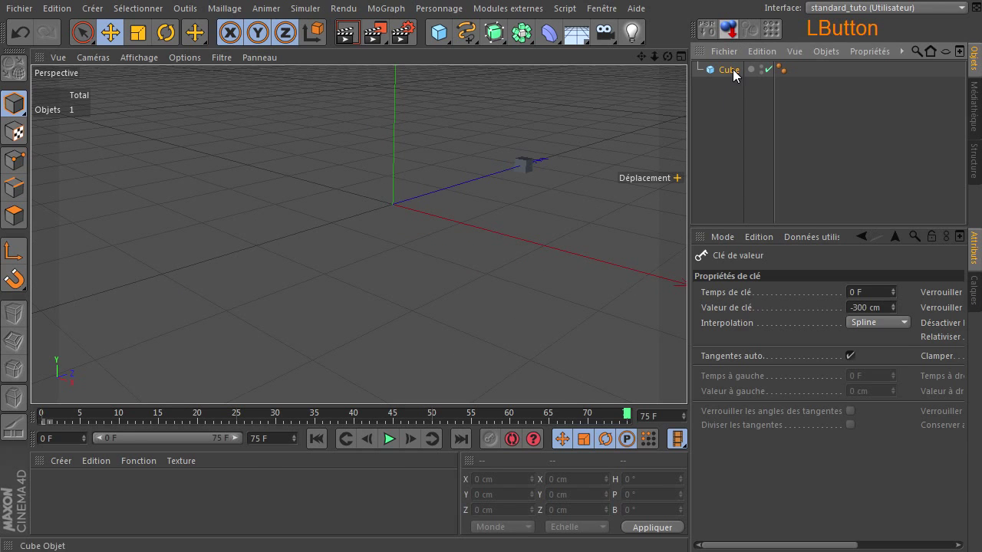
pyautogui.click(130, 59)
pyautogui.click(134, 97)
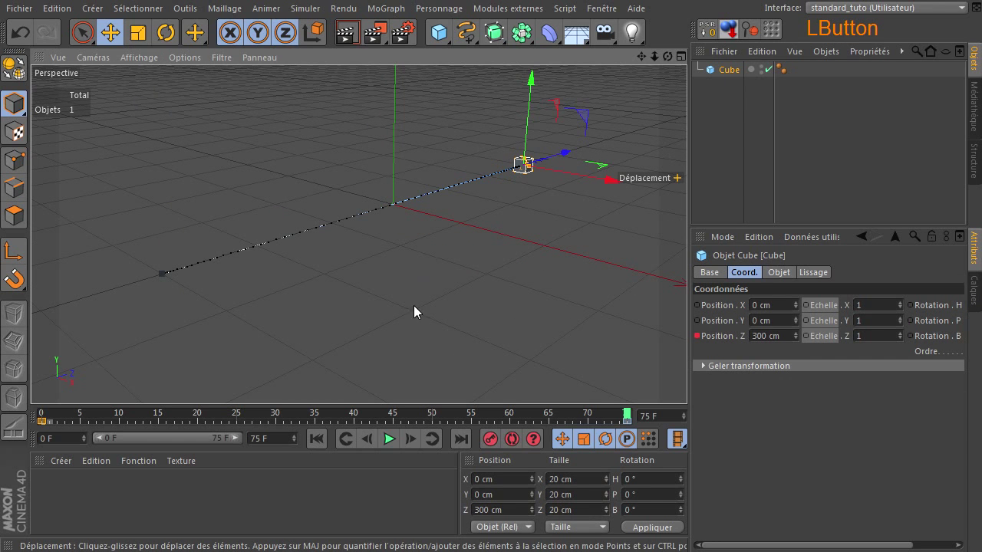
pyautogui.scroll(2, 172, 281)
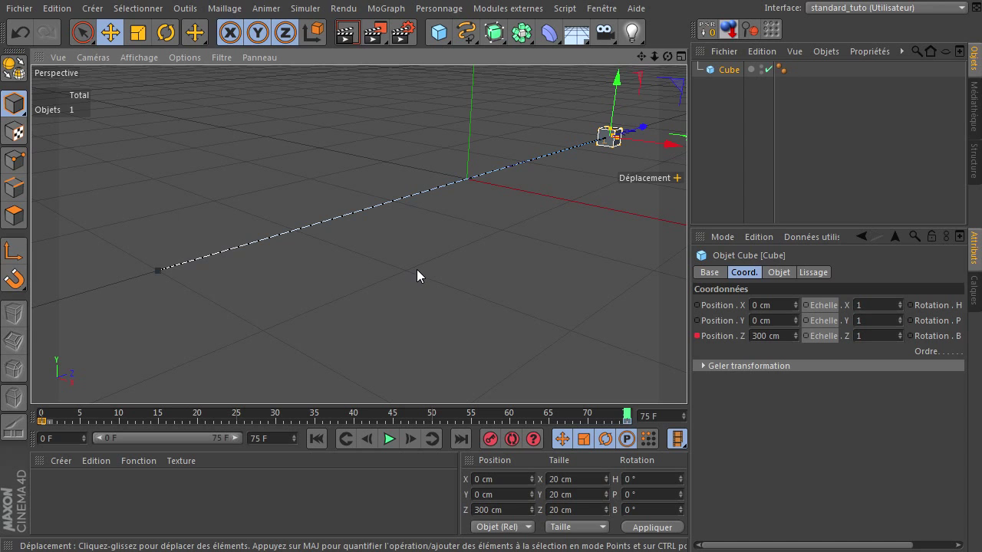
# Open the timeline and unfold the Position . Z track to examine its inline curve, folding it back up
pyautogui.click(601, 7)
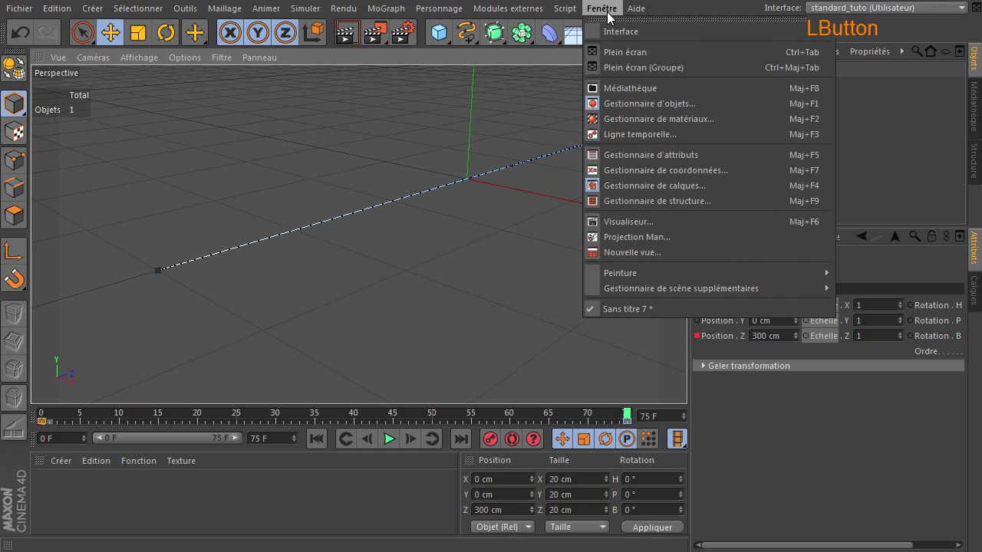
pyautogui.click(633, 135)
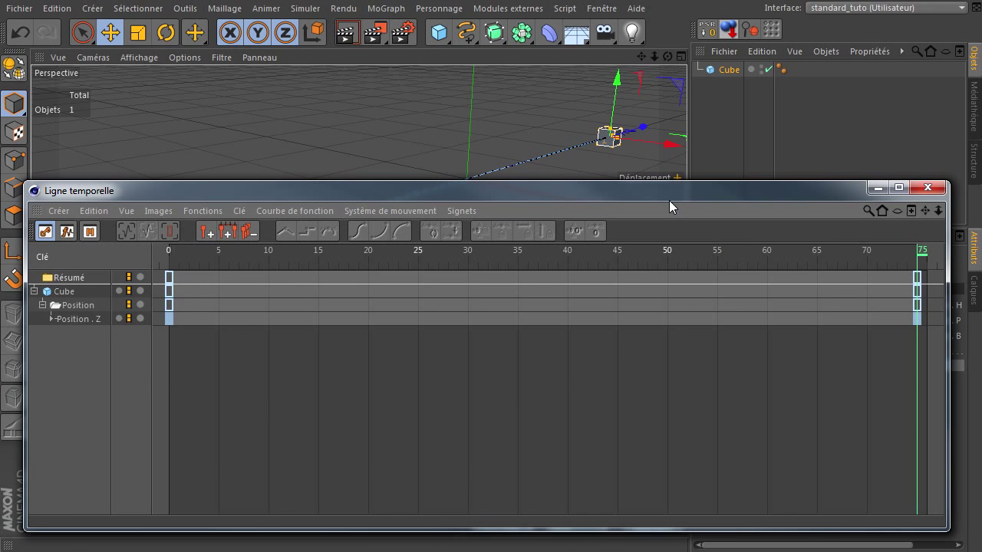
pyautogui.moveTo(668, 191); pyautogui.dragTo(679, 29)
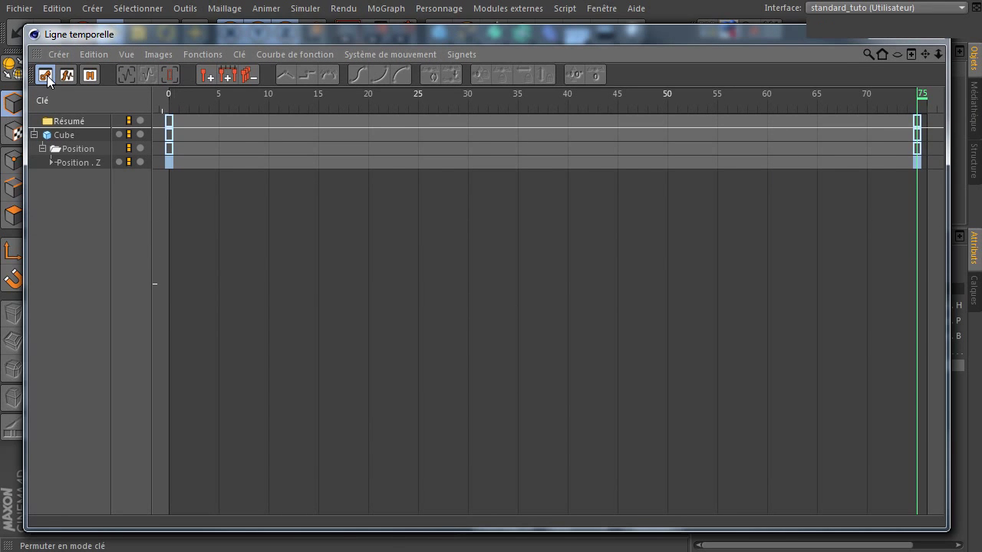
pyautogui.click(51, 163)
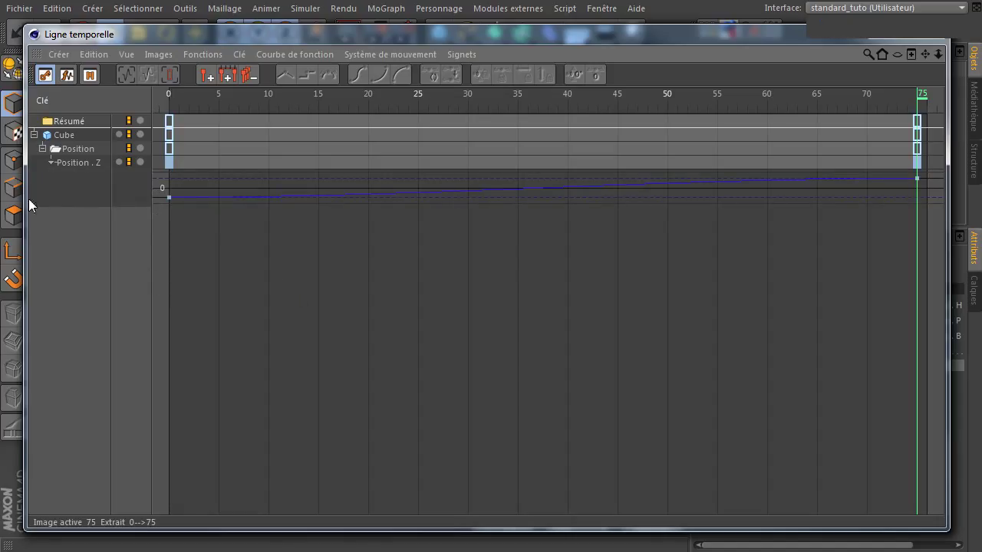
pyautogui.click(51, 163)
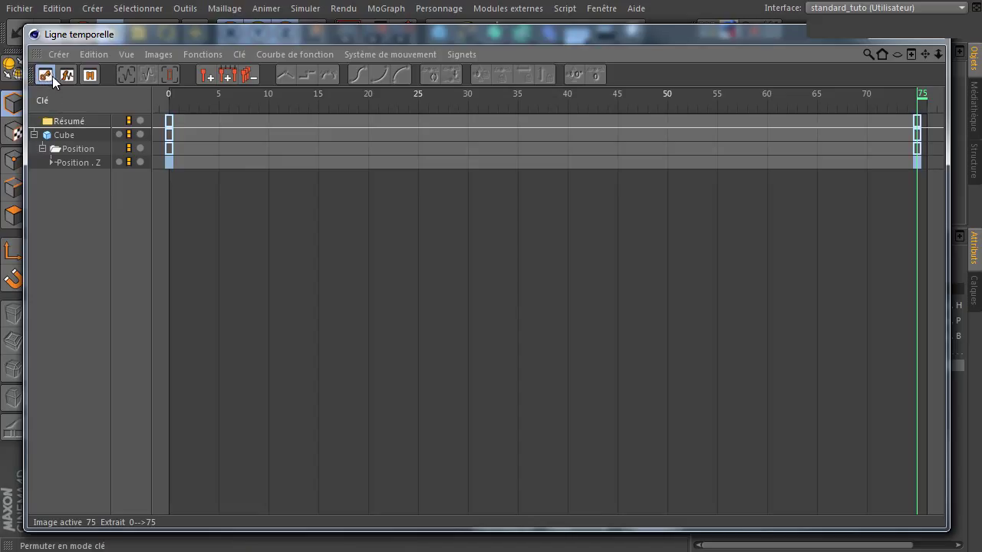
# Switch the timeline to F-curve mode and display the cube's whole position curve from frame 0 to 75
pyautogui.click(129, 54)
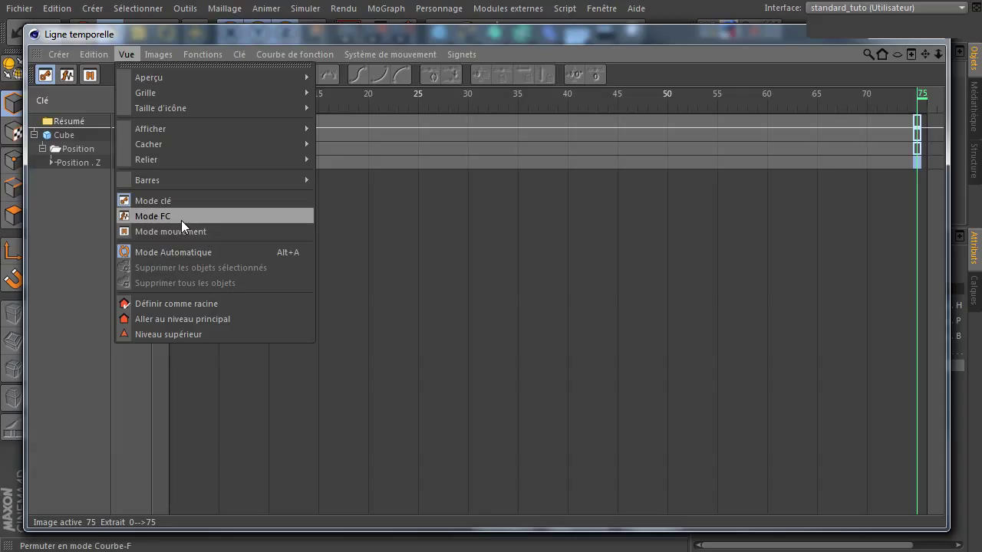
pyautogui.click(58, 226)
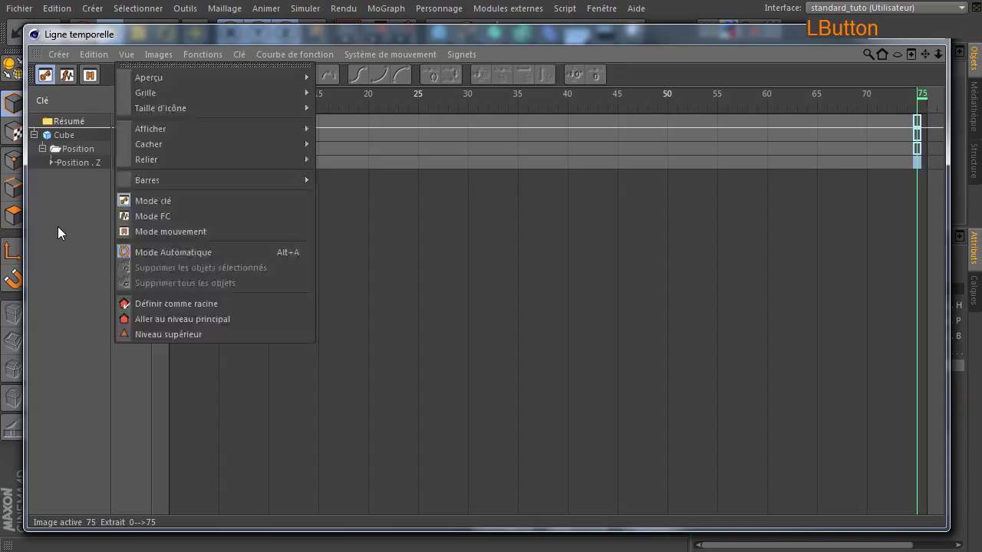
pyautogui.click(67, 75)
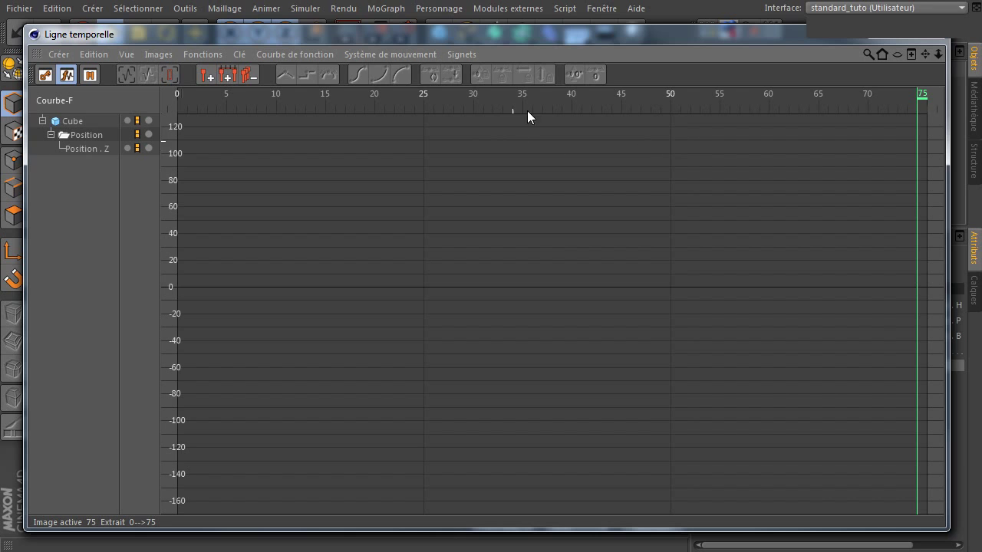
pyautogui.moveTo(565, 25); pyautogui.dragTo(558, 47)
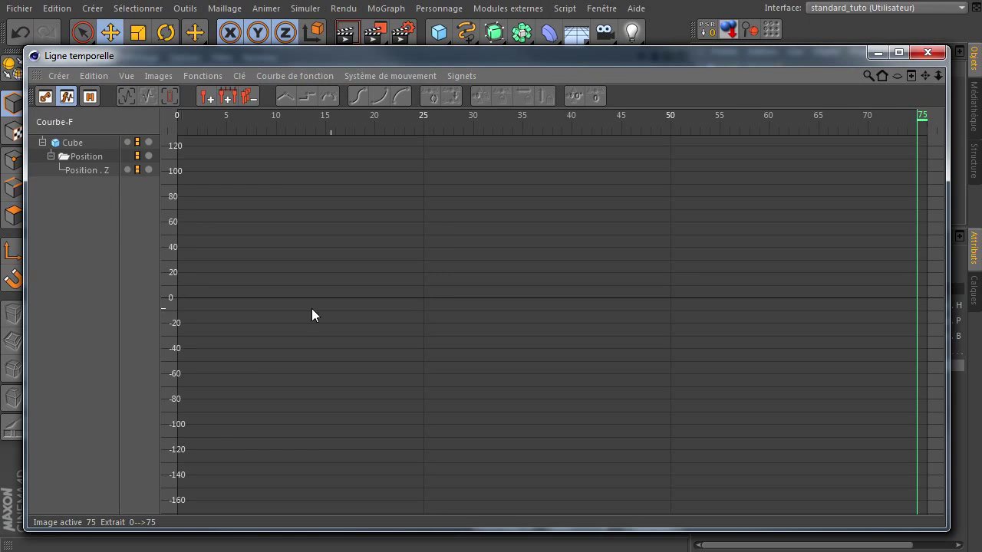
pyautogui.click(75, 148)
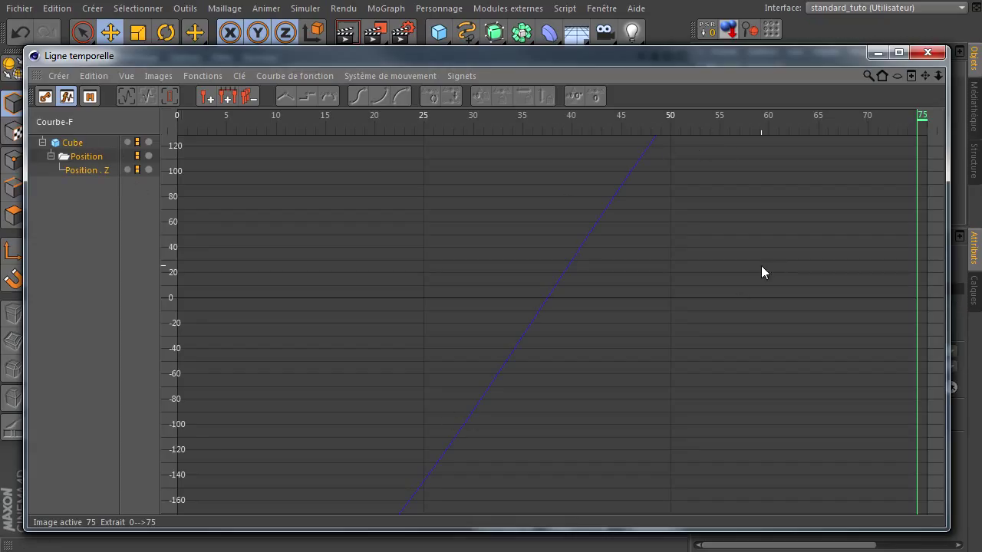
pyautogui.scroll(-2, 793, 226)
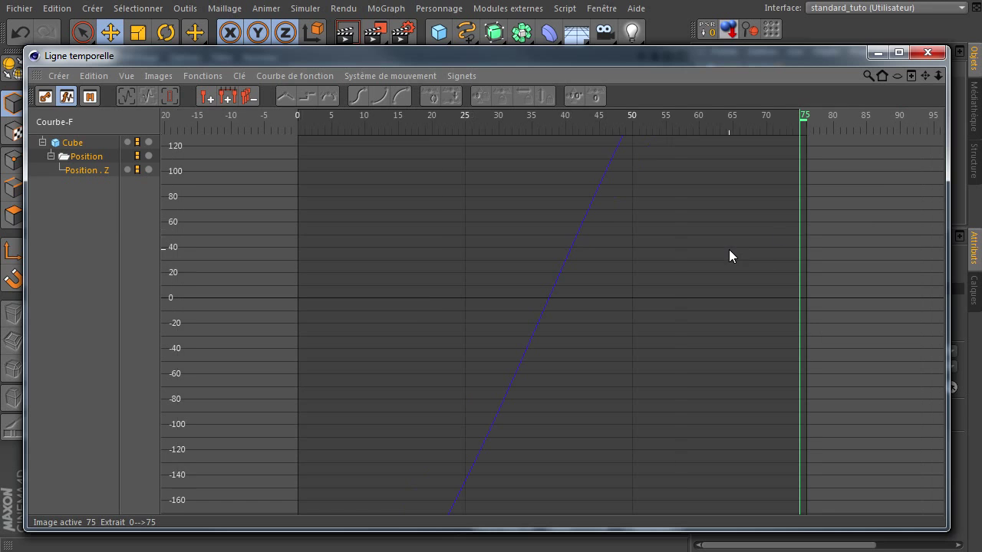
pyautogui.click(937, 76)
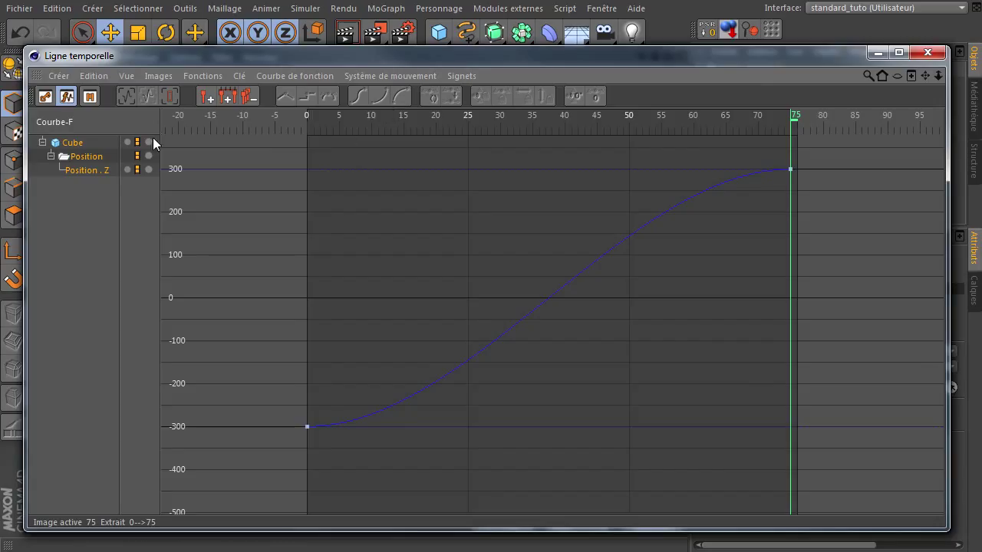
pyautogui.click(127, 94)
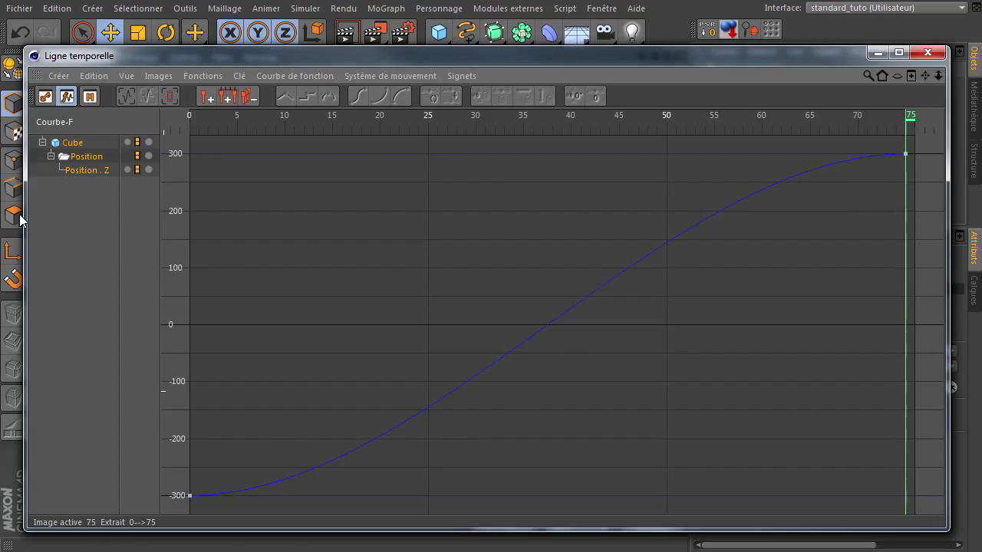
# Select the Position . Z curve and its key at frame 75 to examine the curve's shape and tangent
pyautogui.click(85, 171)
pyautogui.click(190, 495)
pyautogui.click(546, 325)
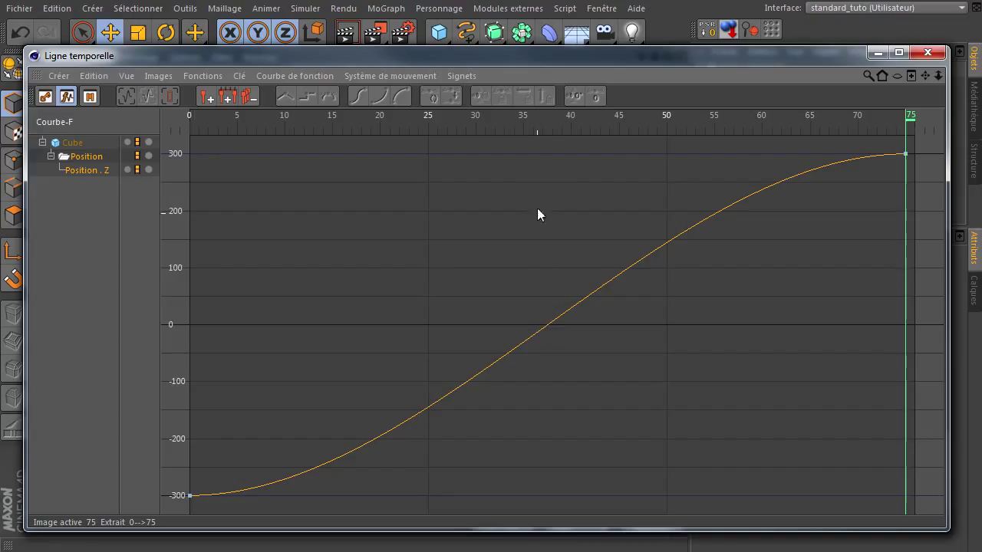
pyautogui.click(545, 128)
pyautogui.moveTo(907, 153)
pyautogui.click(905, 155)
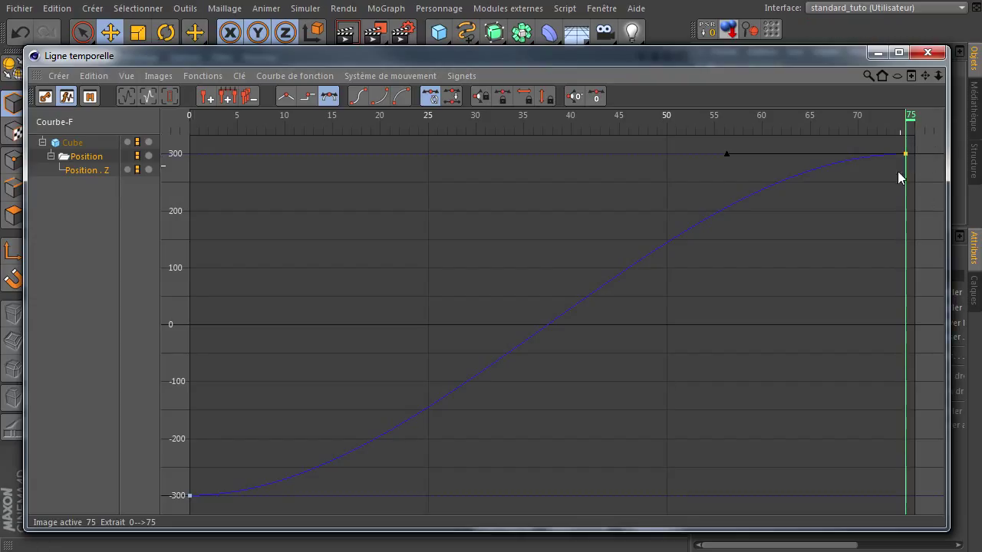
# Raise the tangent handle of the Position . Z key at frame 0 almost vertically so the motion starts fast
pyautogui.click(189, 497)
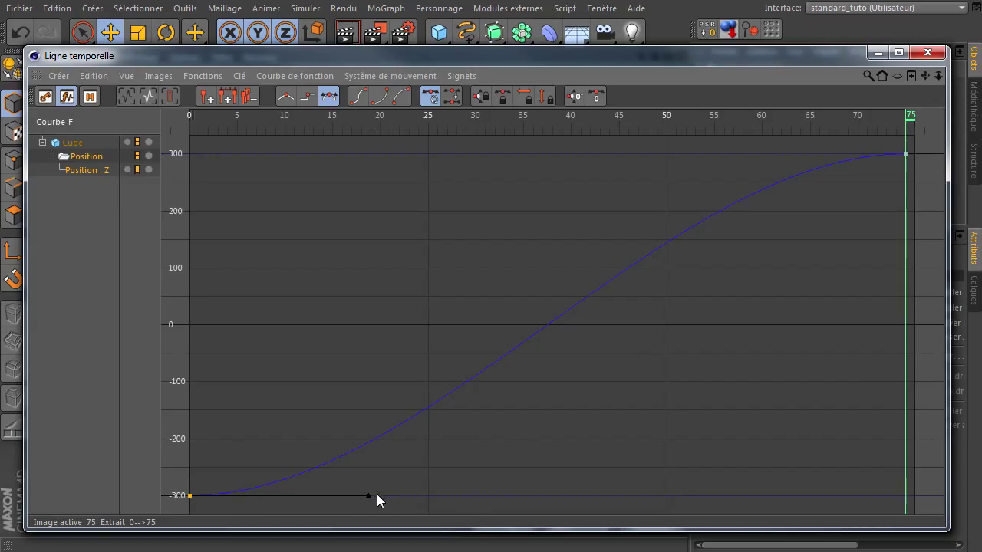
pyautogui.moveTo(369, 498); pyautogui.dragTo(182, 321)
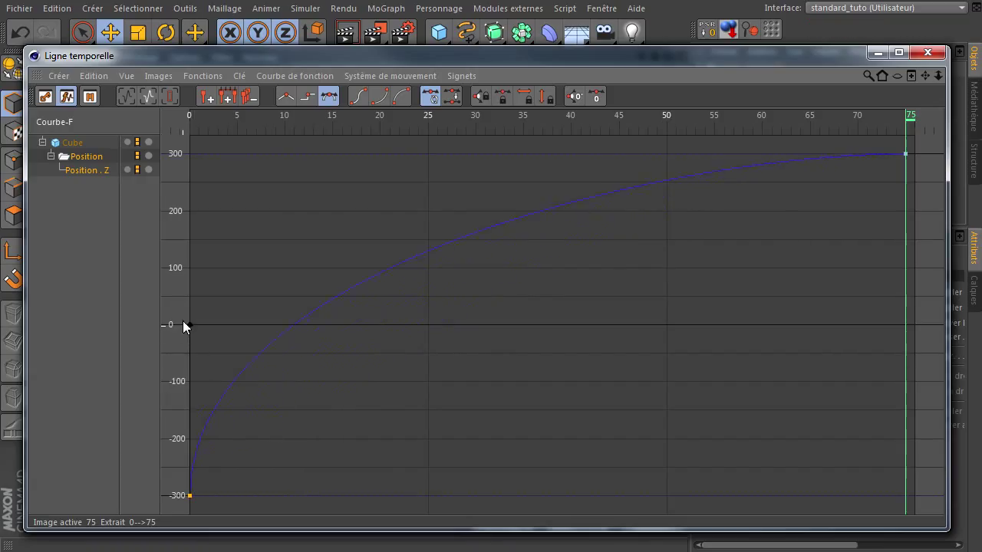
pyautogui.moveTo(192, 279); pyautogui.dragTo(202, 263)
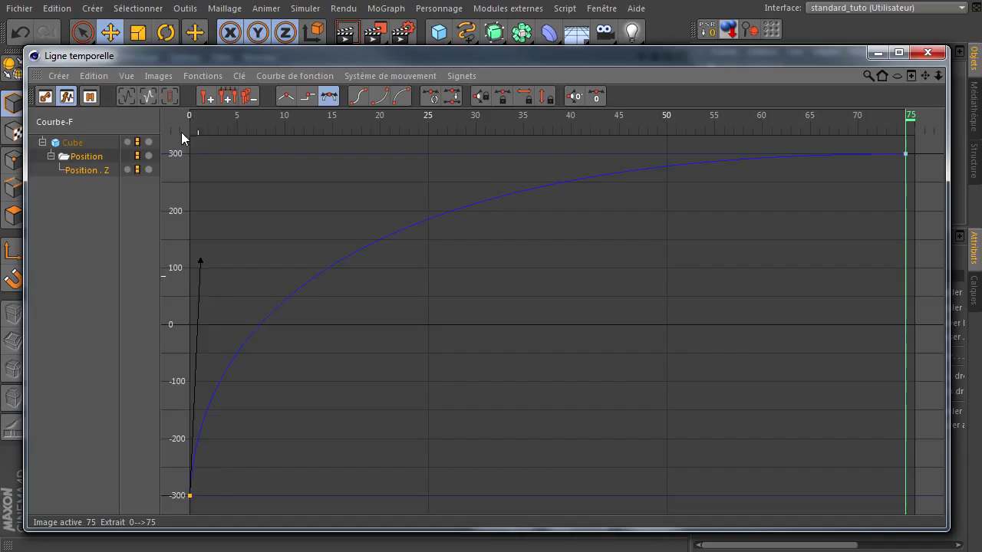
pyautogui.click(190, 496)
pyautogui.click(209, 154)
# Minimize the timeline, play the cube's animation from frame 0, and stop playback
pyautogui.click(878, 52)
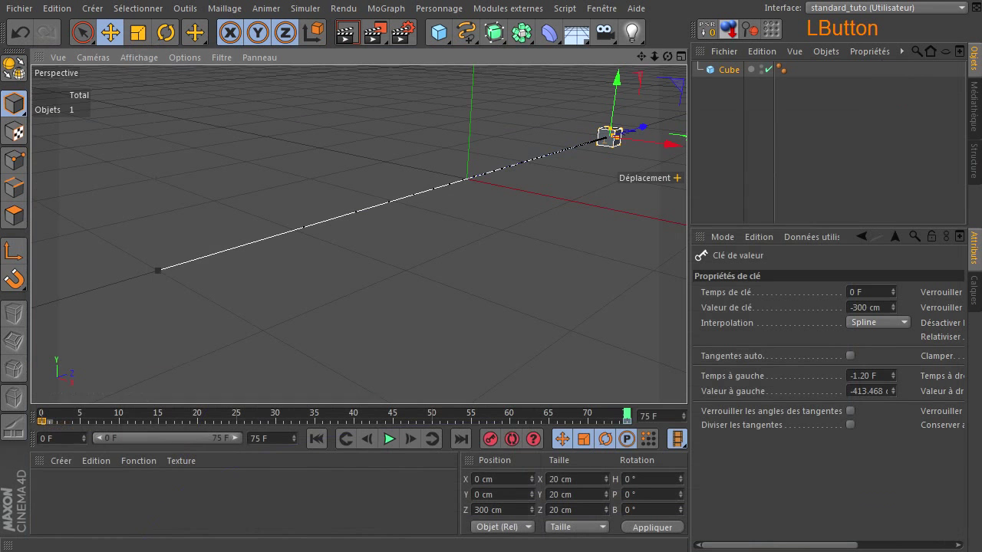
pyautogui.click(346, 441)
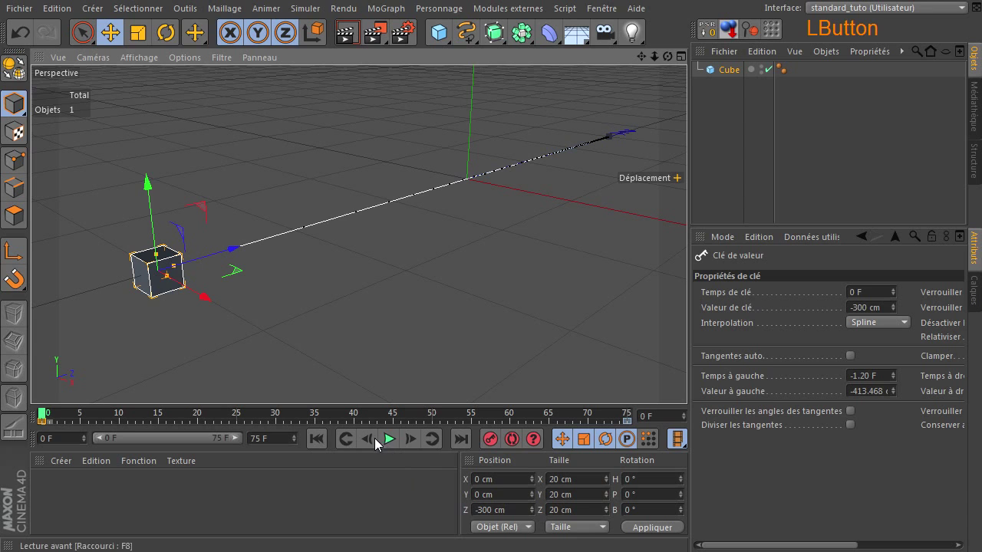
pyautogui.click(387, 438)
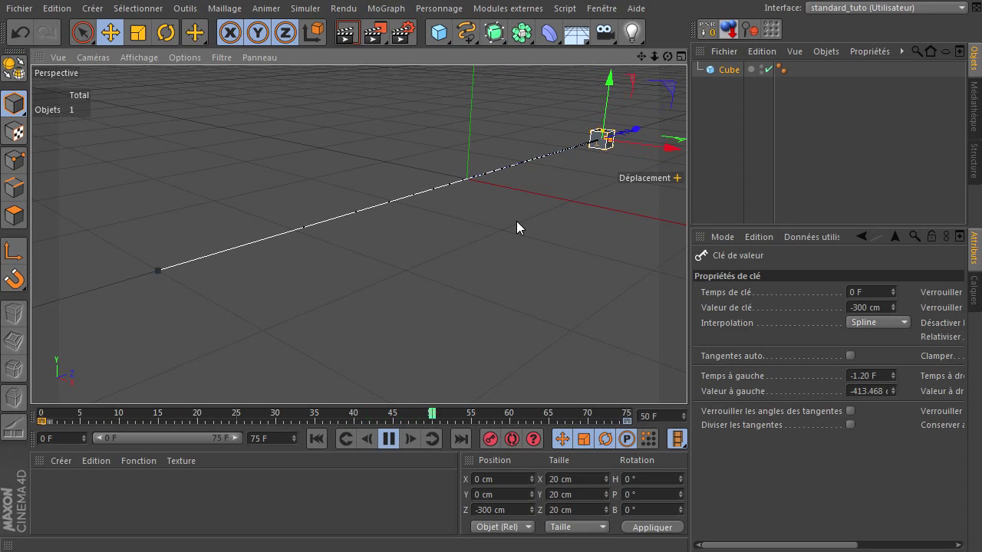
pyautogui.click(389, 438)
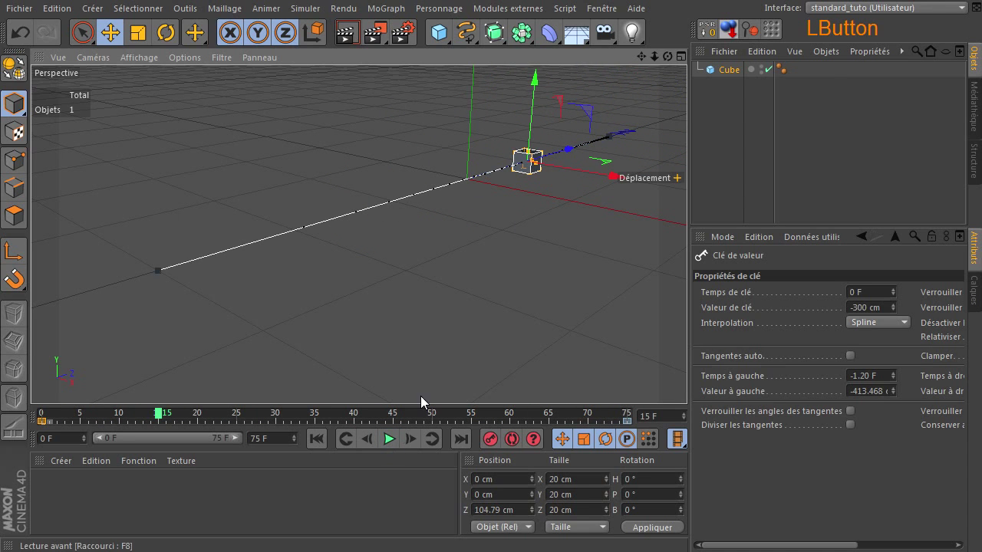
# Reopen the timeline and stretch the frame 0 key's tangent handle horizontally to about frame 36 at -300 for a slow start
pyautogui.click(602, 9)
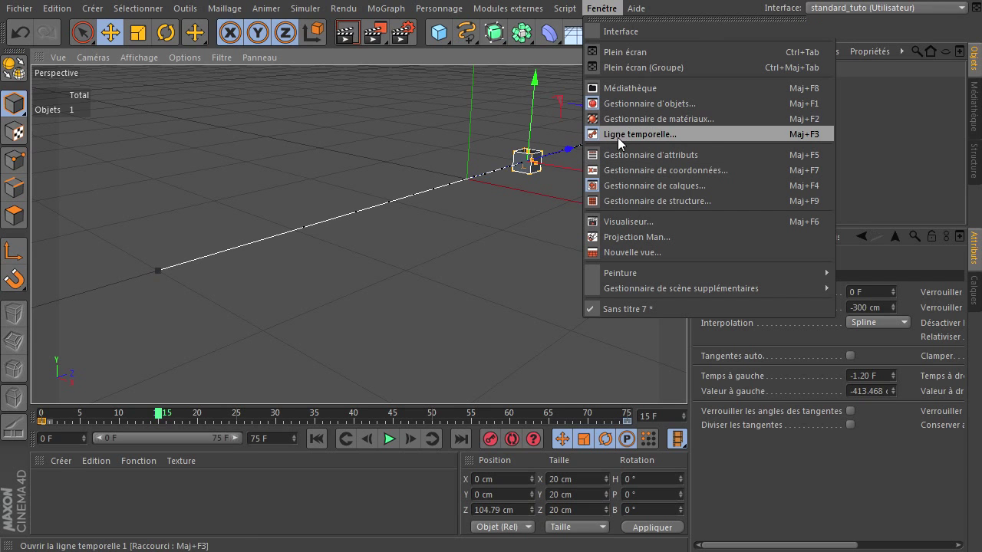
pyautogui.click(677, 177)
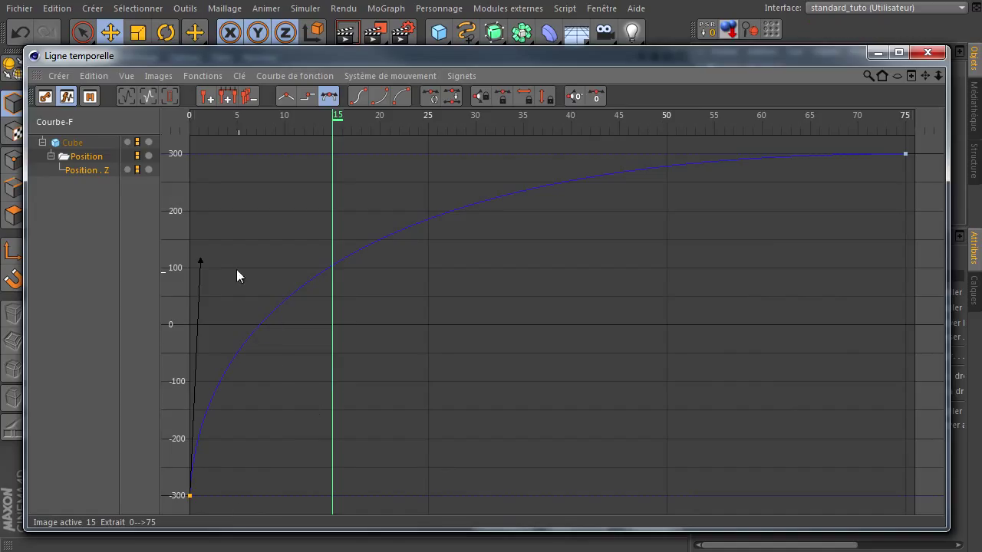
pyautogui.moveTo(200, 261); pyautogui.dragTo(529, 496)
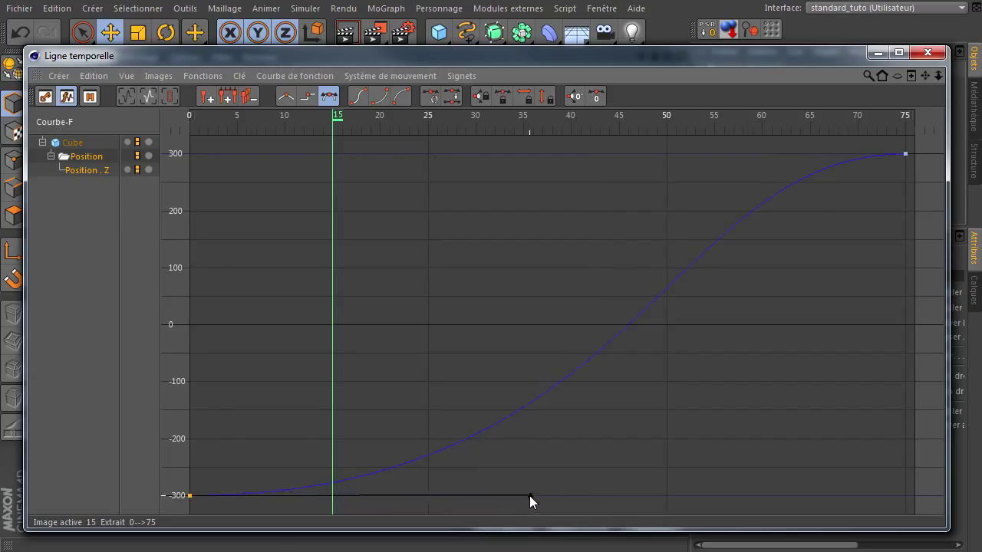
# Pull the frame 75 key's tangent handle almost vertically down to about -84 so the motion ends fast
pyautogui.click(904, 153)
pyautogui.moveTo(726, 153); pyautogui.dragTo(905, 372)
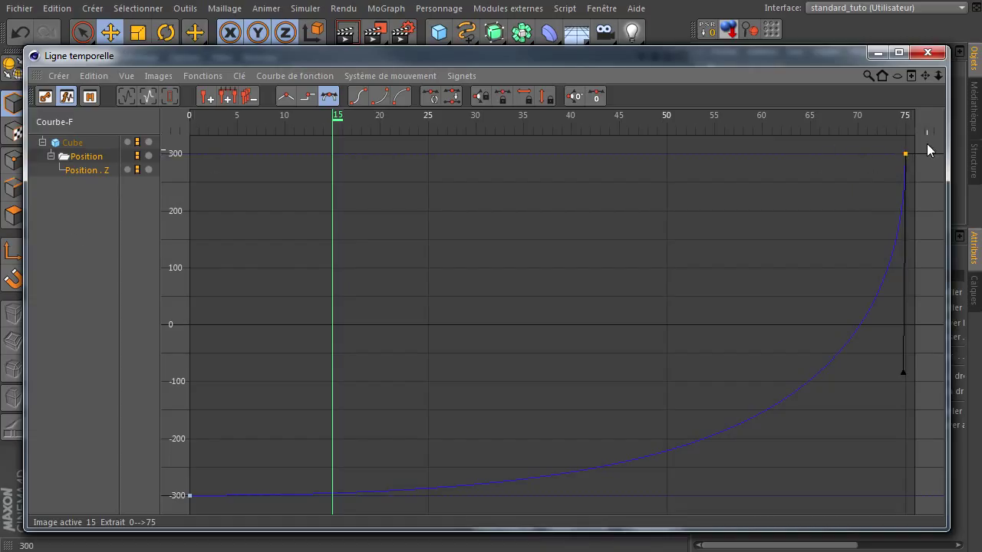
# Minimize the timeline, play the cube's accelerating motion in the viewport, and stop playback
pyautogui.click(886, 52)
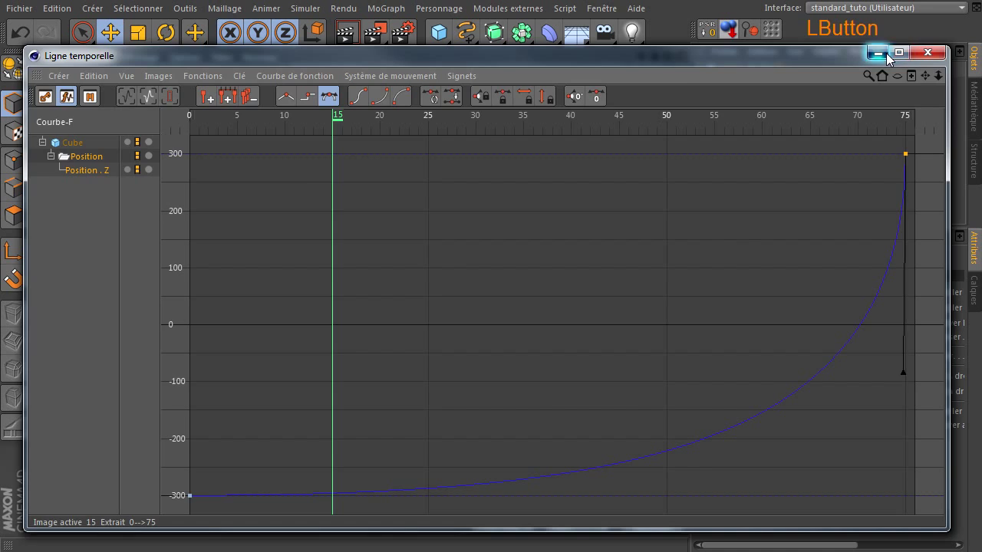
pyautogui.click(388, 440)
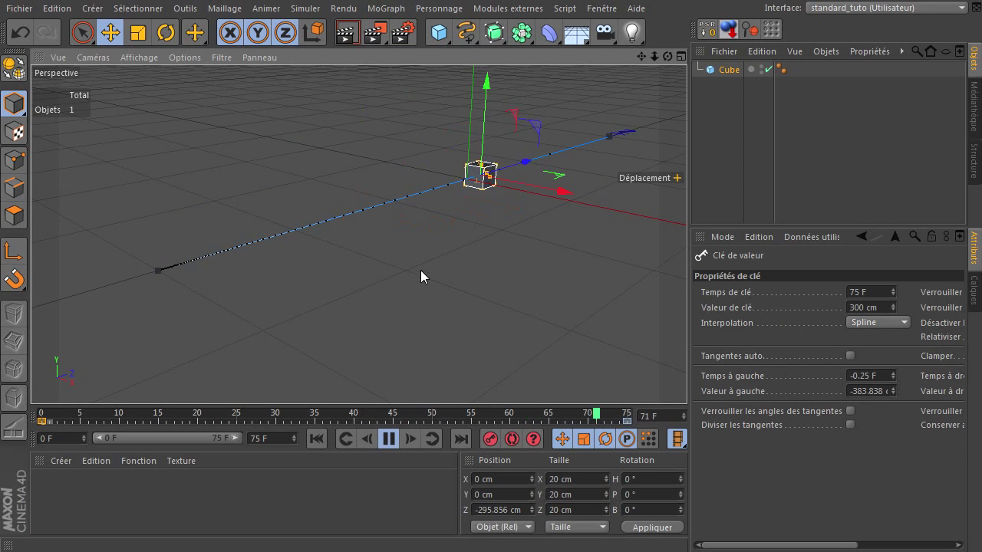
pyautogui.click(393, 437)
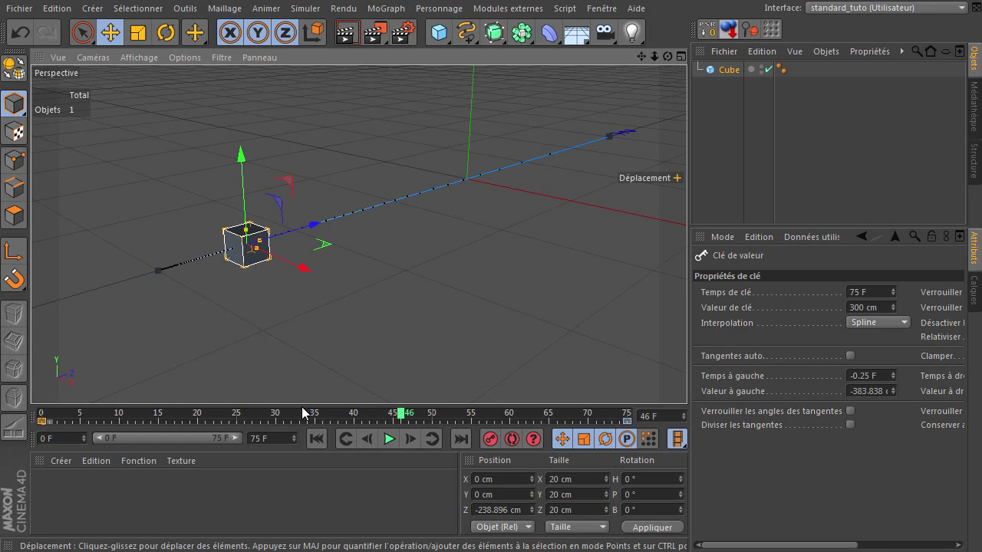
# Reopen the timeline and stretch the frame 75 key's tangent handle horizontally back to about frame 10 at 300
pyautogui.click(164, 549)
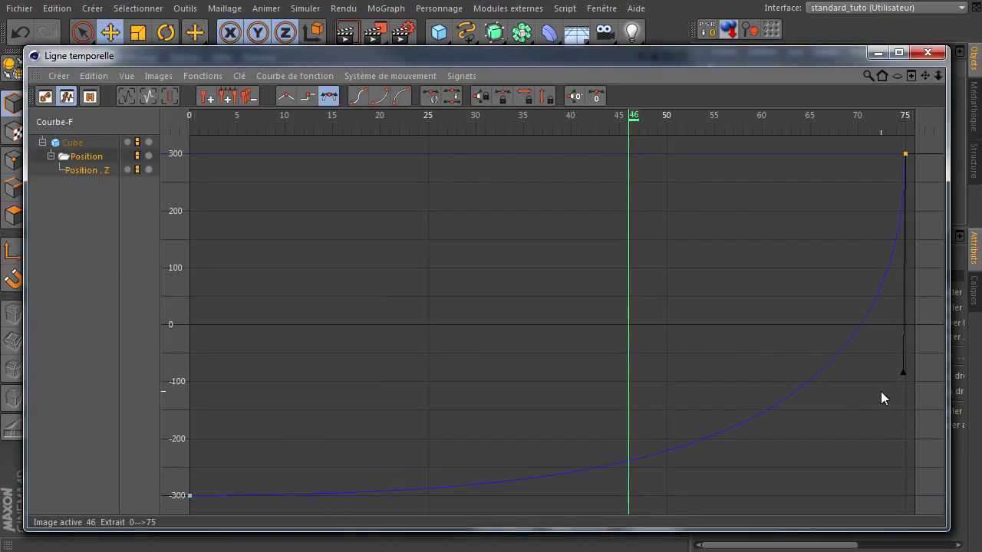
pyautogui.click(902, 375)
pyautogui.moveTo(902, 375); pyautogui.dragTo(283, 157)
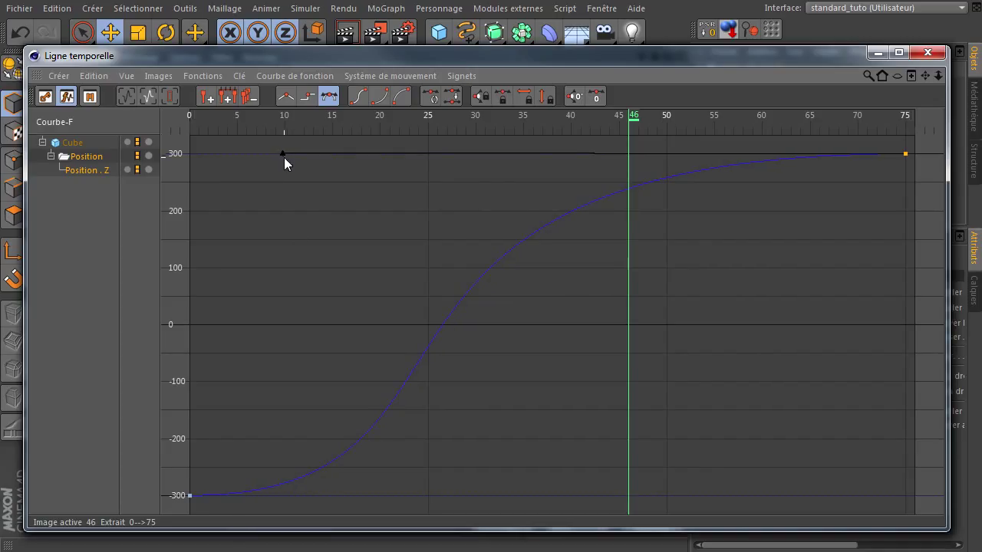
# Extend the frame 0 key's handle to about frame 60 at -300 and the frame 75 key's handle to about frame 8 at 300
pyautogui.click(190, 495)
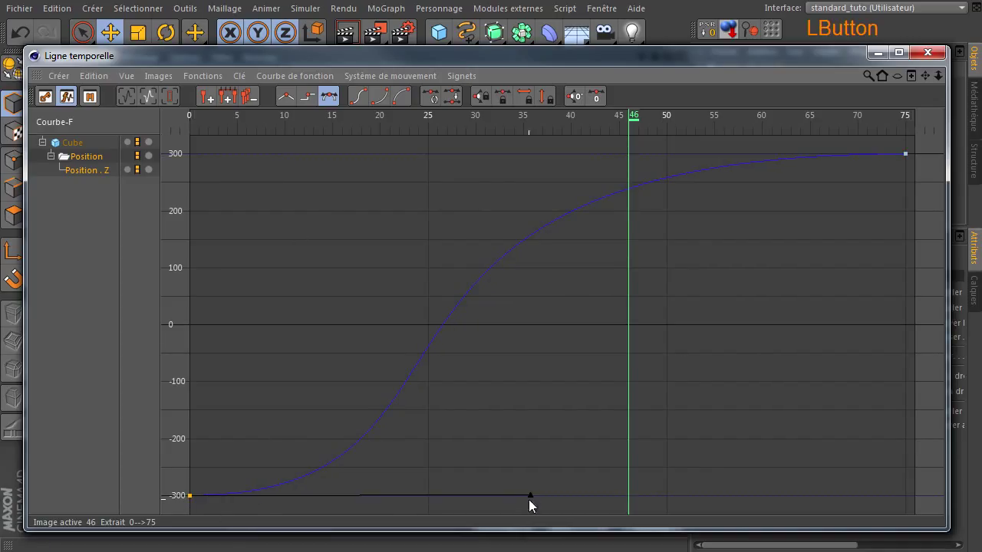
pyautogui.moveTo(530, 495); pyautogui.dragTo(757, 496)
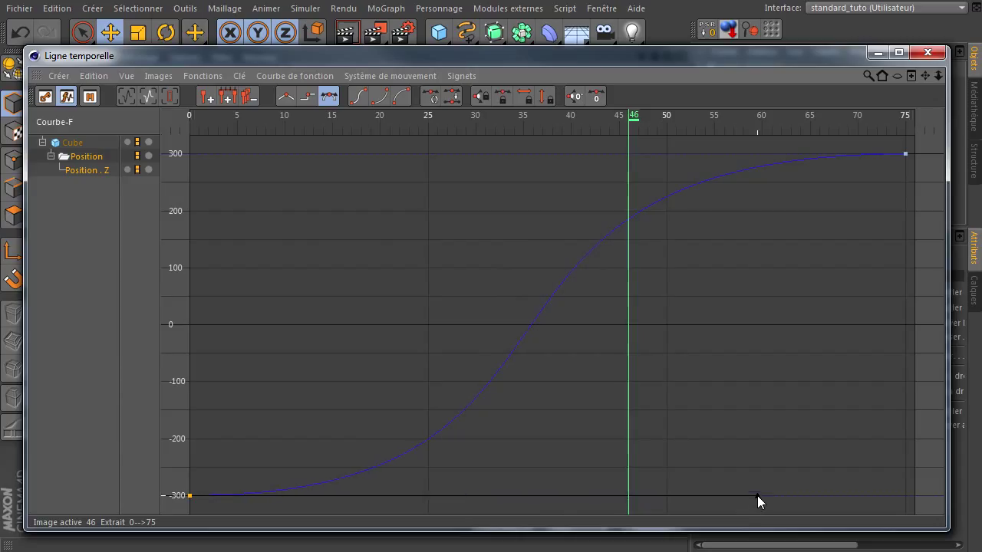
pyautogui.click(906, 154)
pyautogui.moveTo(283, 153); pyautogui.dragTo(414, 152)
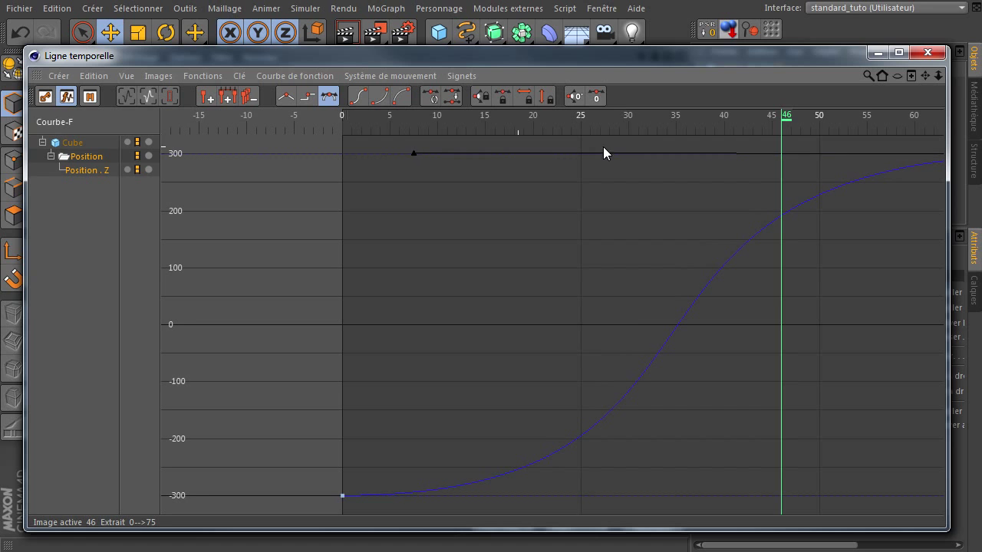
# Pan and zoom the F-curve view, and frame the whole Position . Z curve again
pyautogui.moveTo(925, 75); pyautogui.dragTo(730, 376)
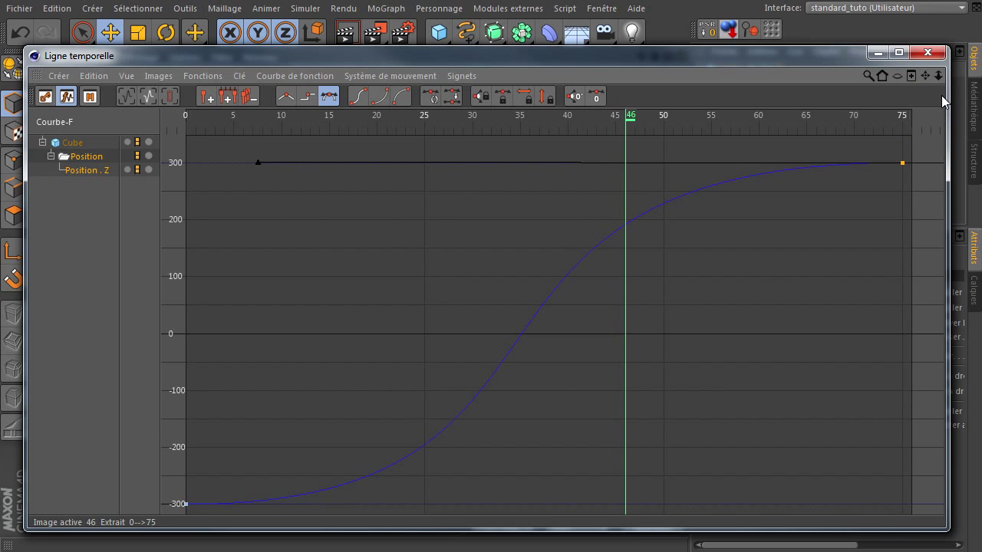
pyautogui.moveTo(939, 77); pyautogui.dragTo(730, 376)
pyautogui.moveTo(928, 76); pyautogui.dragTo(729, 376)
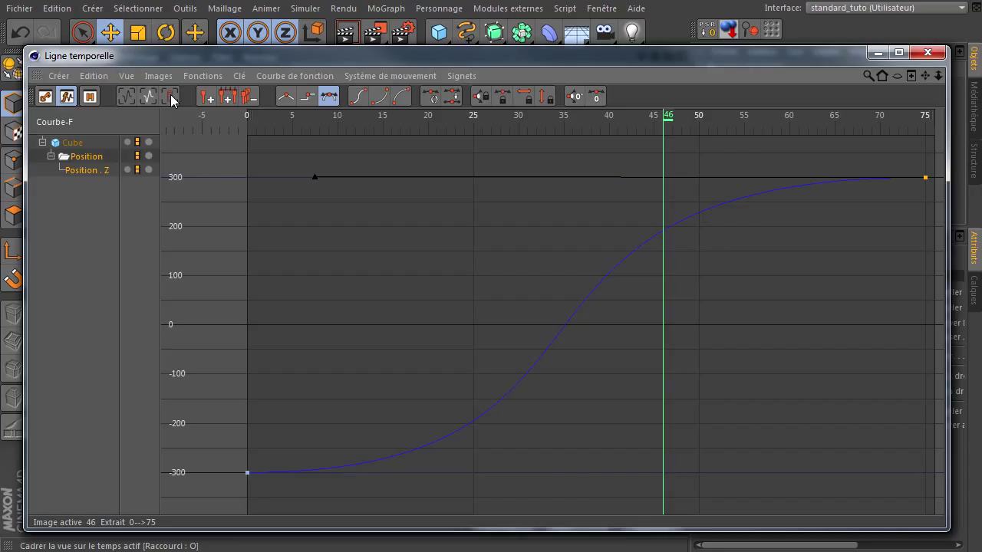
pyautogui.click(129, 101)
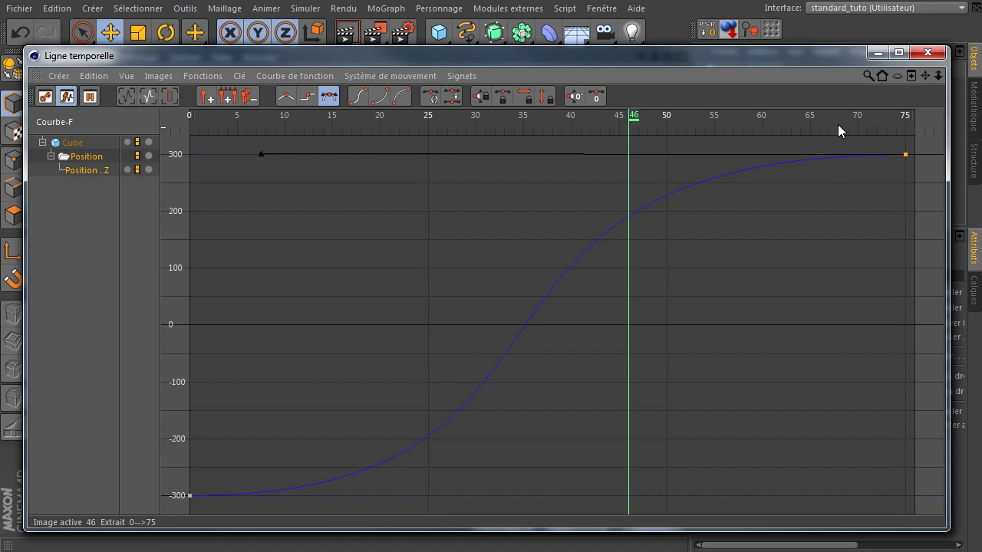
# Minimize the timeline, play the cube's eased motion from frame 0, stop playback, and return to the first frame
pyautogui.click(878, 52)
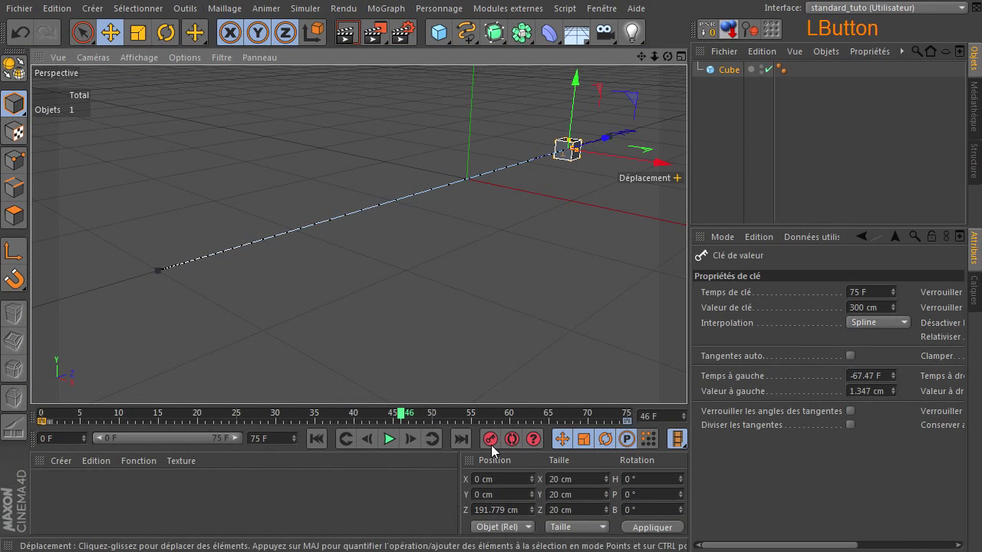
pyautogui.click(317, 439)
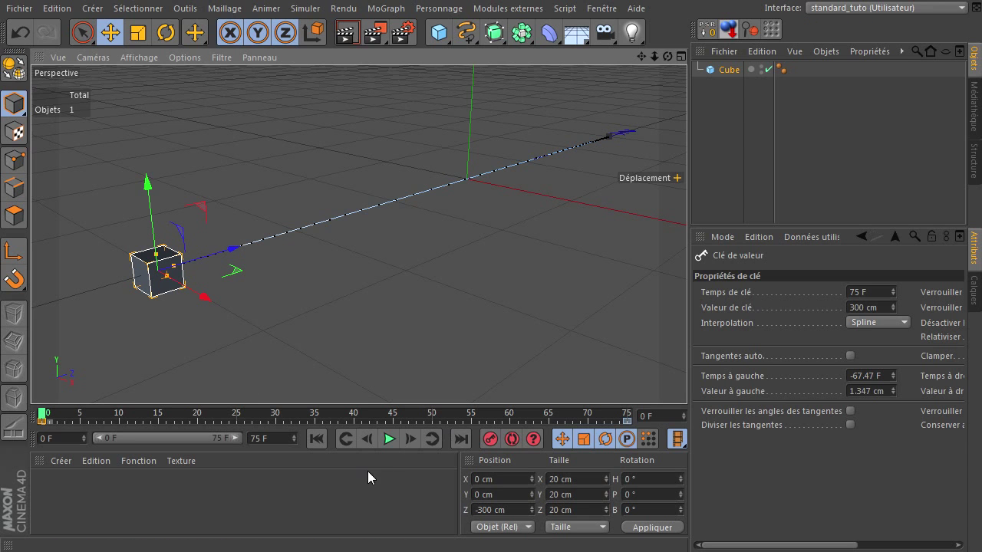
pyautogui.click(390, 443)
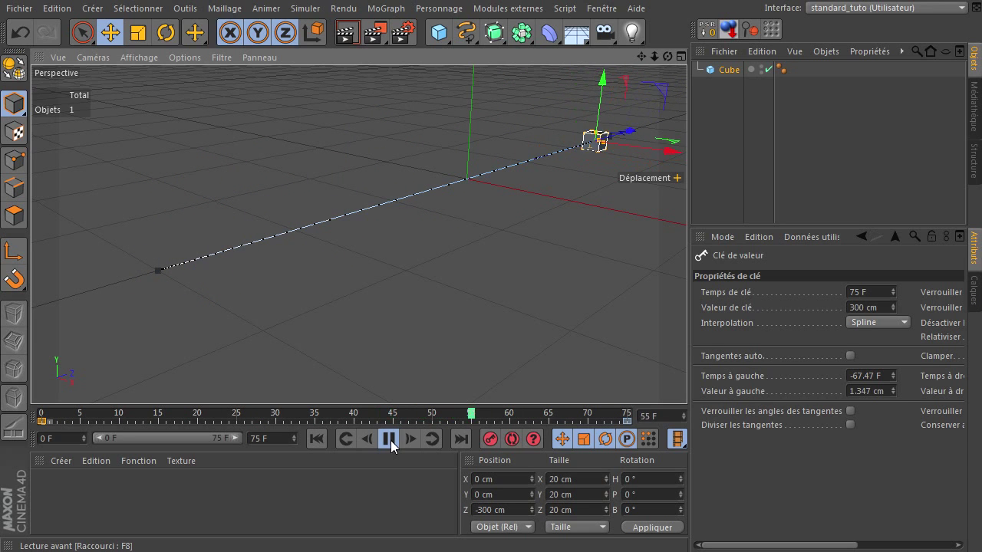
pyautogui.click(391, 441)
pyautogui.click(311, 442)
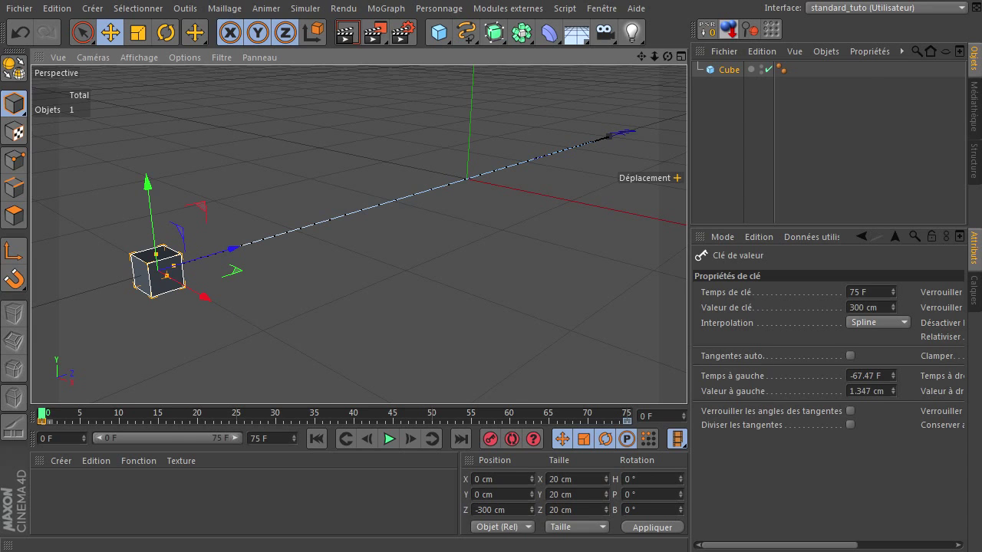
# Reopen the timeline, shorten the frame 75 handle to about frame 56 at 130, and raise the frame 0 handle to about frame 5 at 300
pyautogui.click(71, 549)
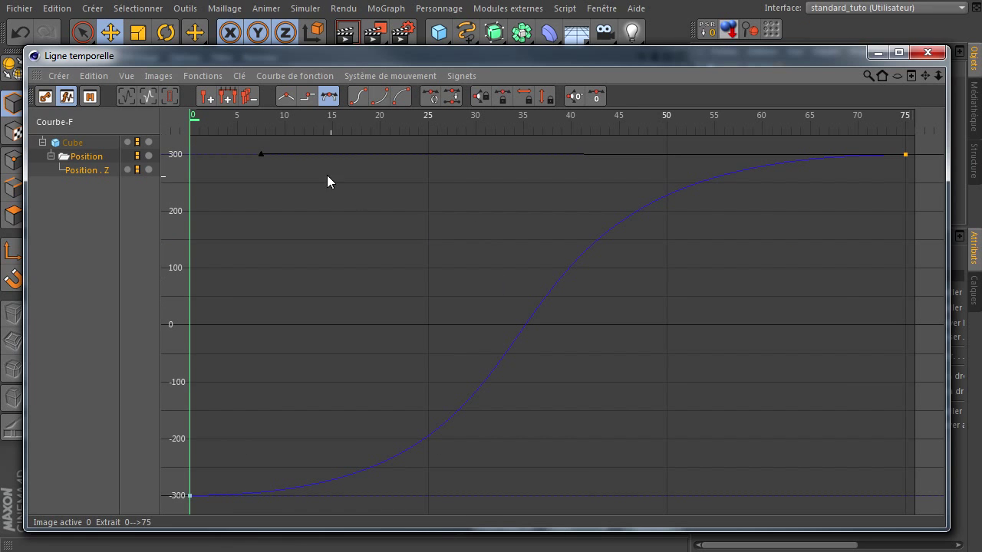
pyautogui.moveTo(262, 154); pyautogui.dragTo(725, 251)
pyautogui.click(190, 496)
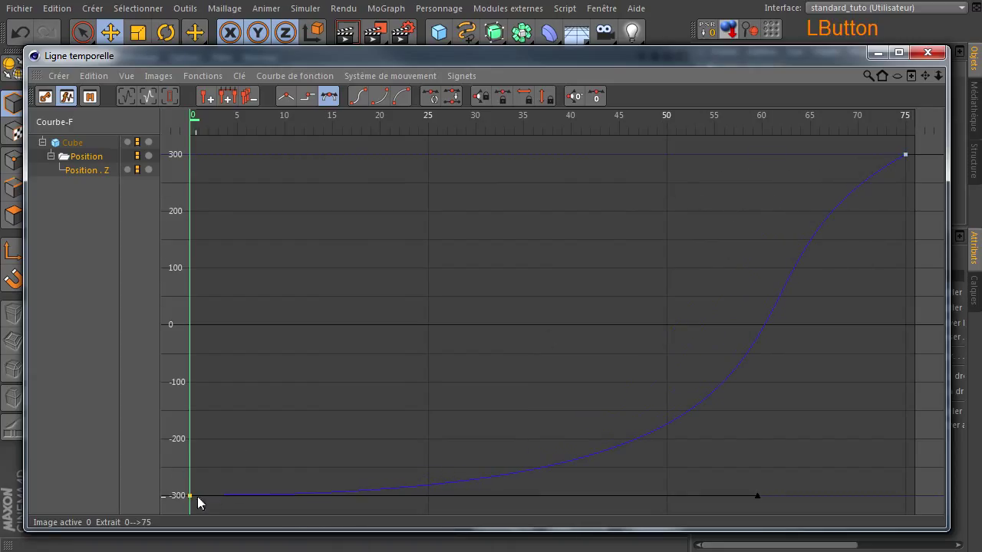
pyautogui.moveTo(759, 497); pyautogui.dragTo(236, 154)
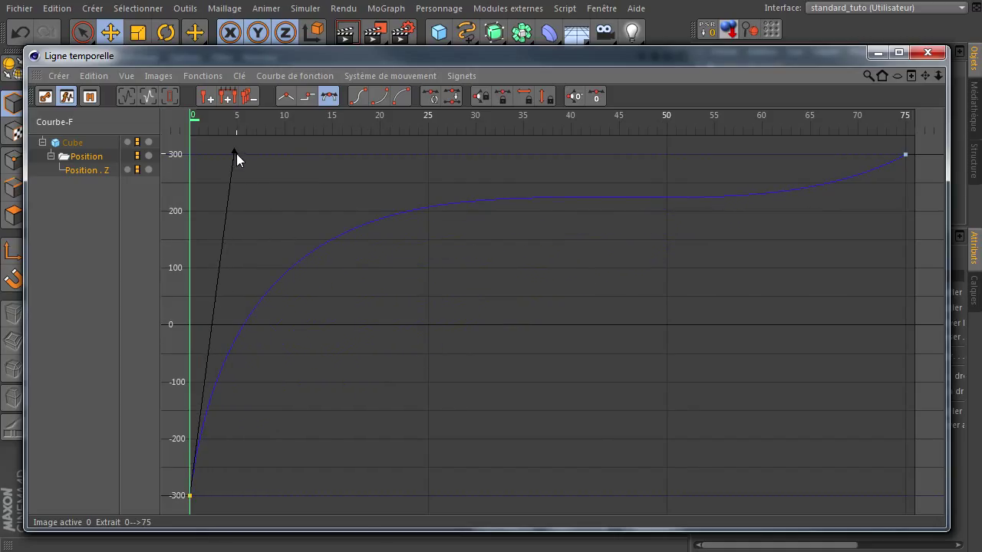
# Lengthen the frame 75 key's tangent handle and lower its end to about frame 34 at 45
pyautogui.click(906, 154)
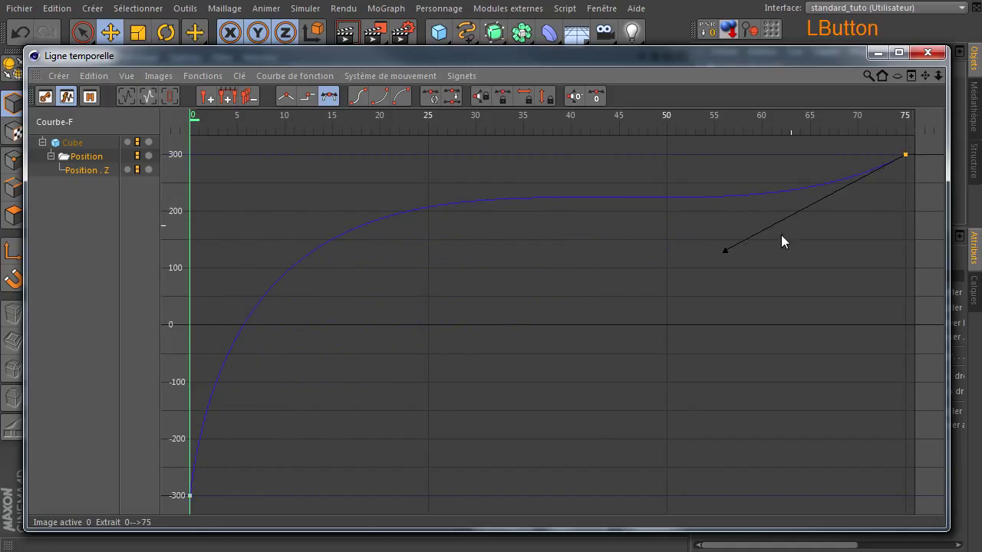
pyautogui.moveTo(728, 253); pyautogui.dragTo(495, 197)
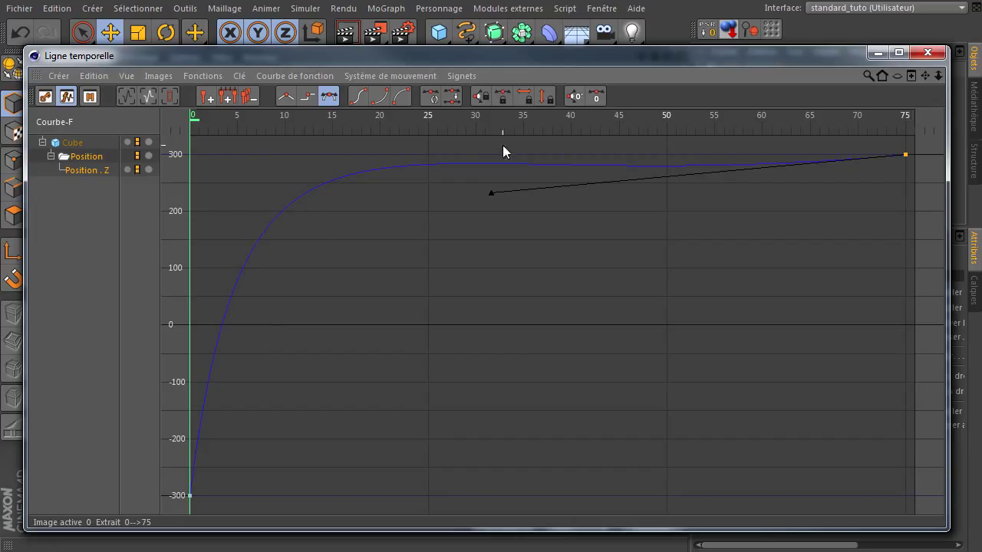
pyautogui.moveTo(490, 194); pyautogui.dragTo(512, 299)
# Raise the frame 0 key's tangent handle to about frame 4 at 500 and frame the whole curve
pyautogui.moveTo(195, 492); pyautogui.dragTo(228, 151)
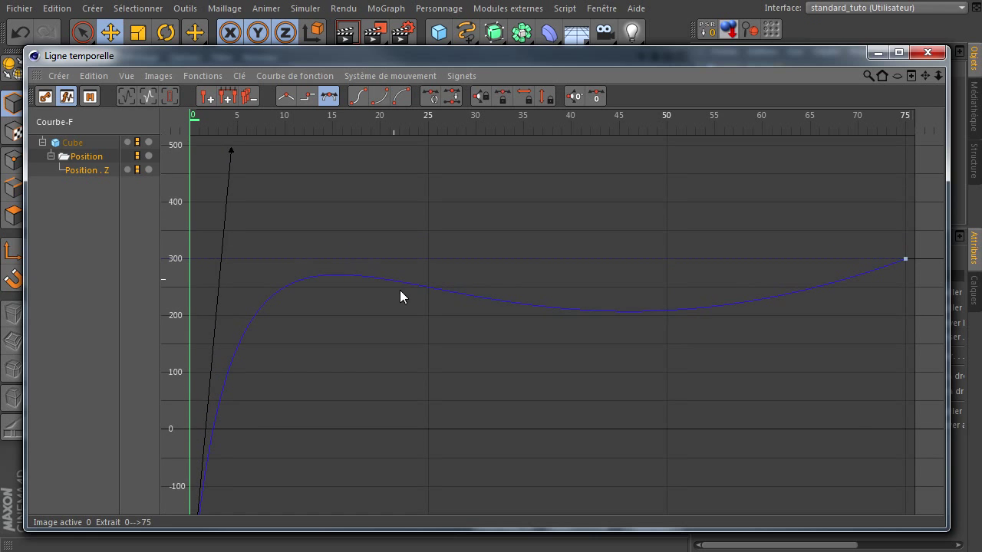
pyautogui.moveTo(925, 77); pyautogui.dragTo(257, 93)
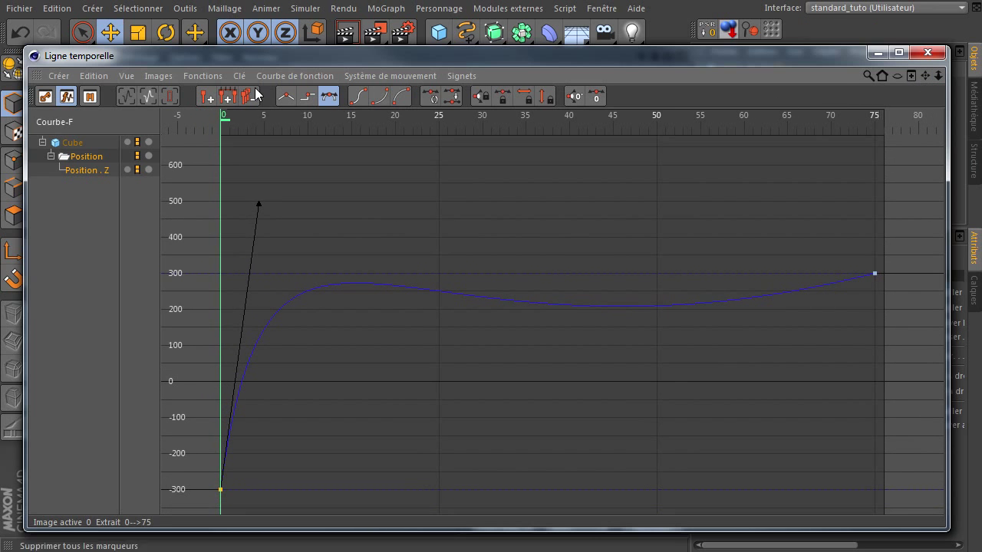
pyautogui.click(126, 95)
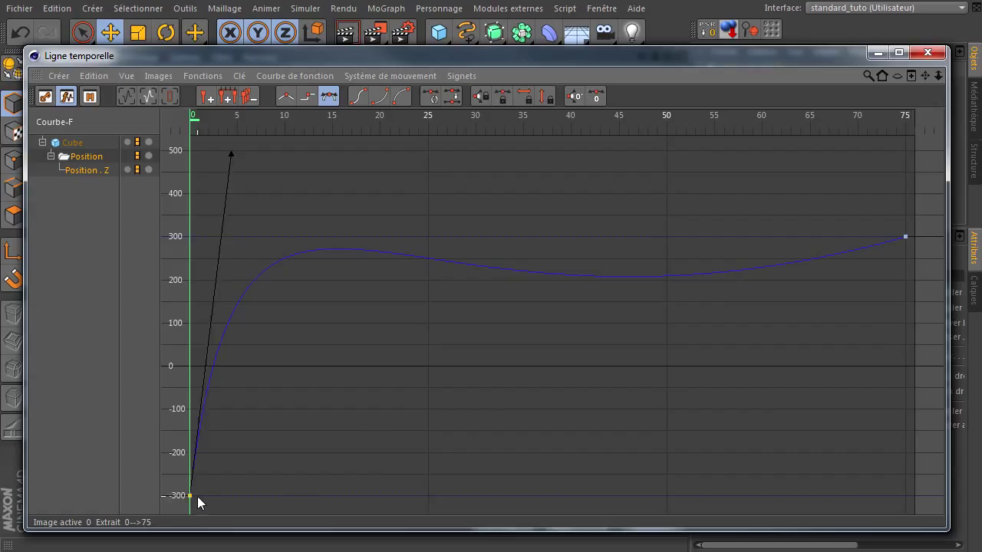
# Select the Cube, lower the frame 75 key's handle to about frame 28 at -165, and move the frame 0 key's handle to about frame 7 at 588
pyautogui.click(95, 165)
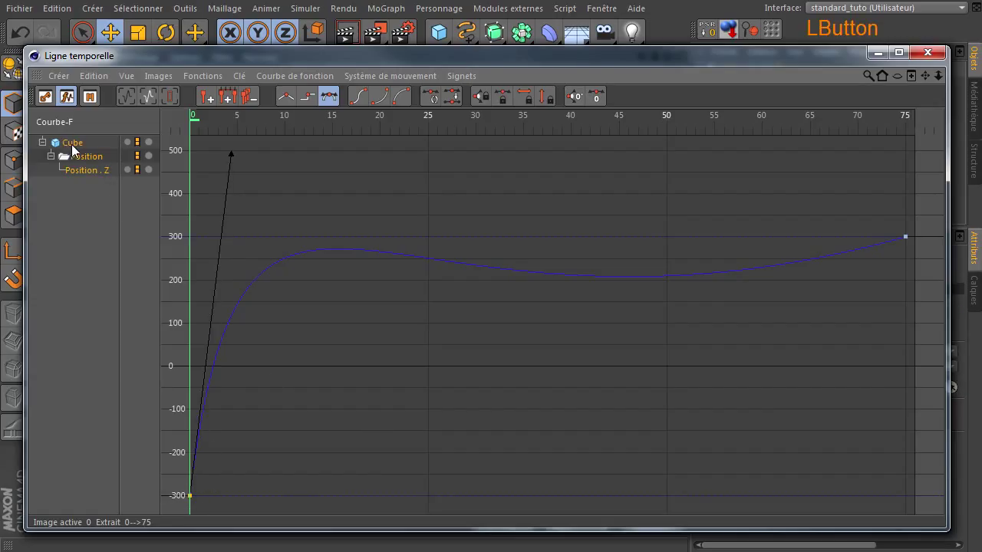
pyautogui.click(433, 371)
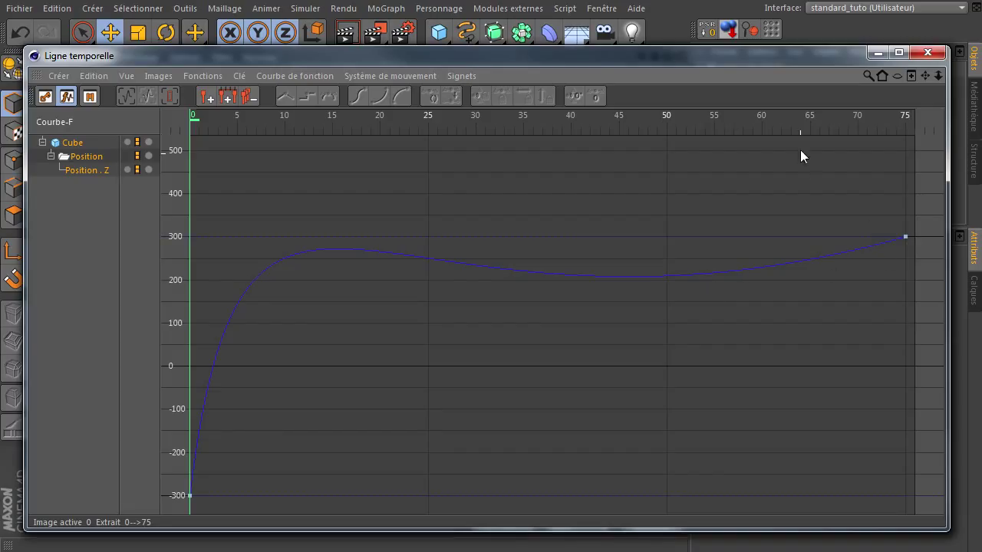
pyautogui.moveTo(905, 237); pyautogui.dragTo(453, 437)
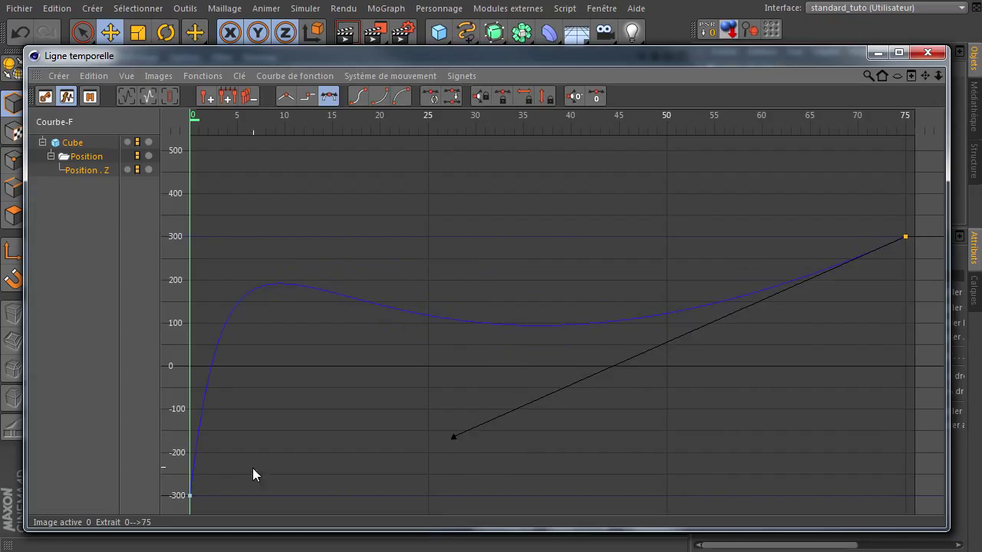
pyautogui.click(189, 496)
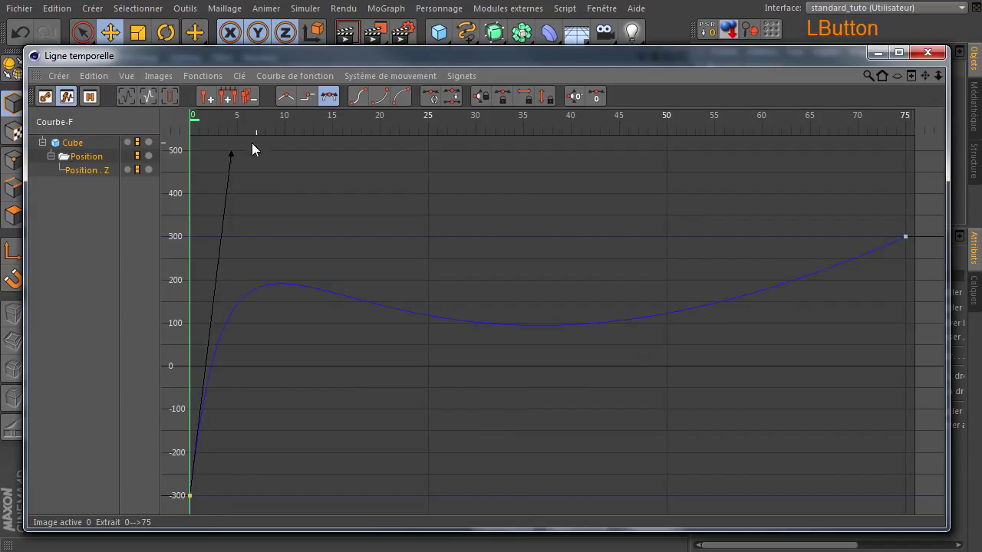
pyautogui.moveTo(230, 154); pyautogui.dragTo(260, 131)
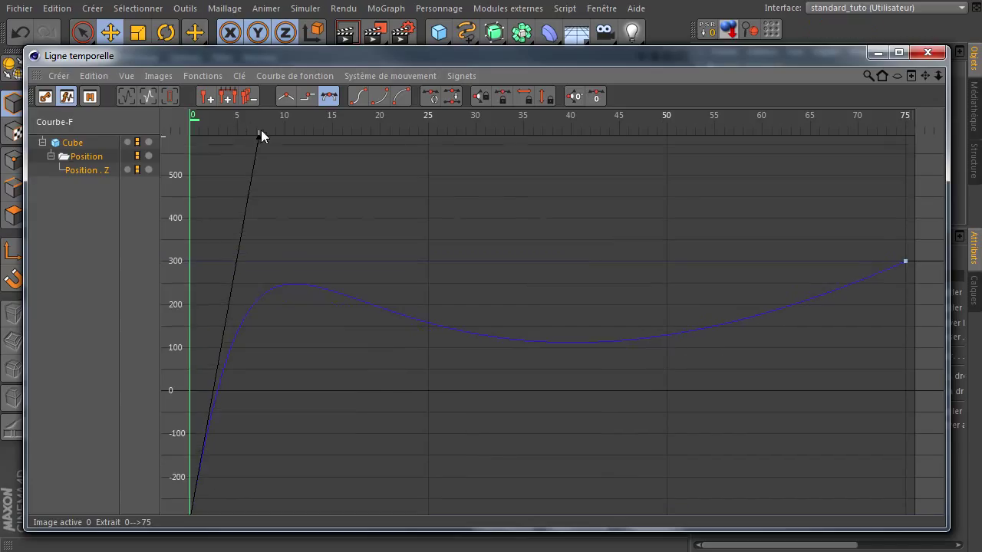
# Minimize the timeline, play the cube's back-and-forth motion, and stop playback
pyautogui.click(877, 53)
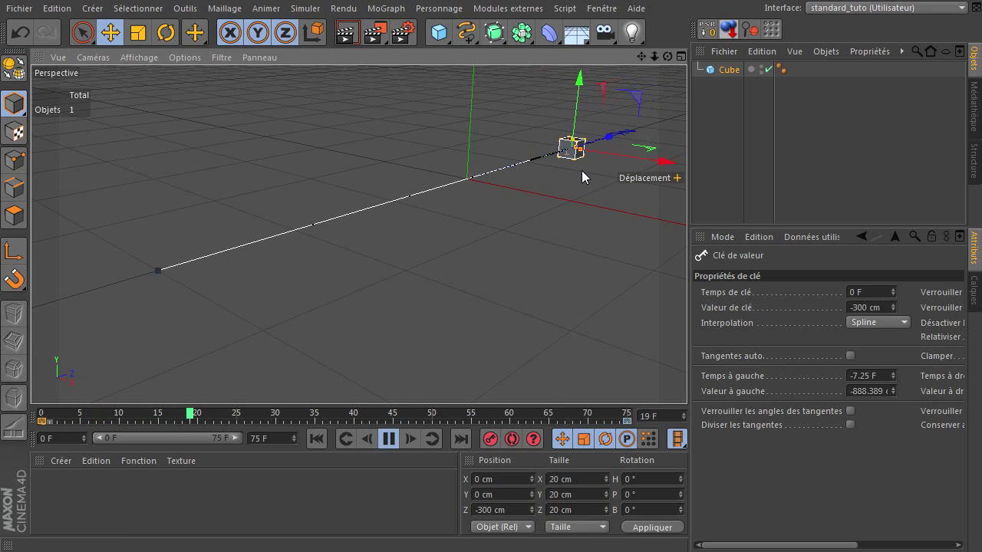
pyautogui.click(388, 439)
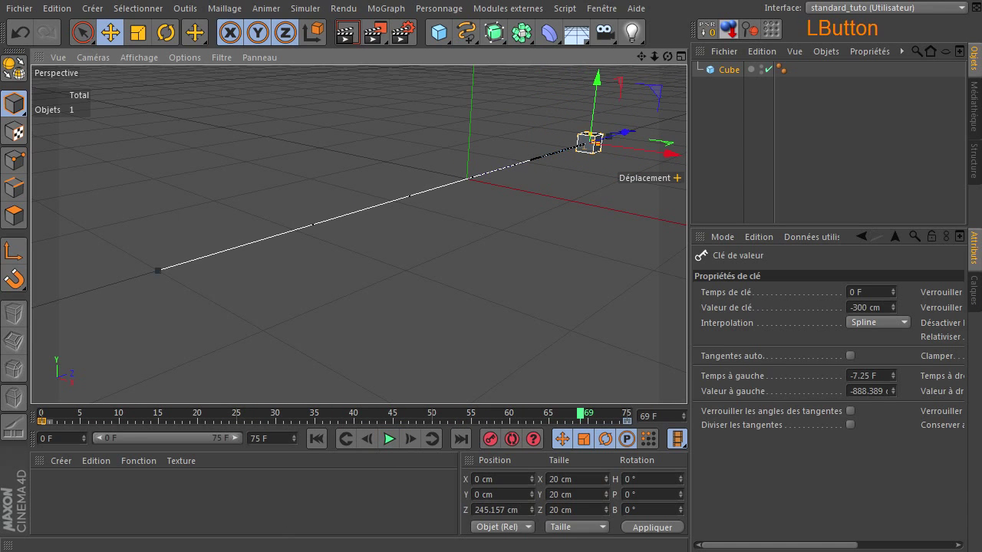
# Reopen the timeline with the whole Position . Z curve framed and no key selected, and move the current time to frame 1
pyautogui.click(199, 551)
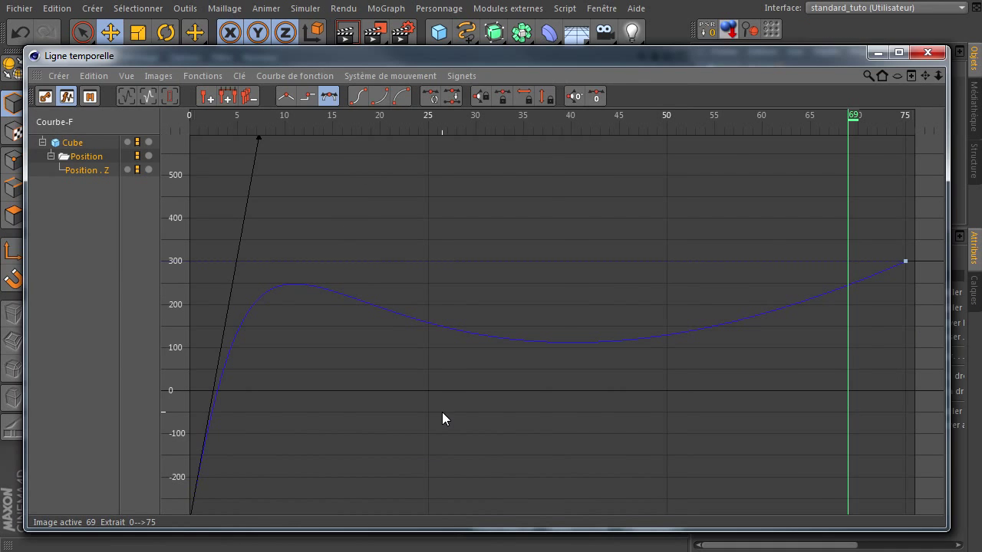
pyautogui.click(577, 296)
pyautogui.click(139, 99)
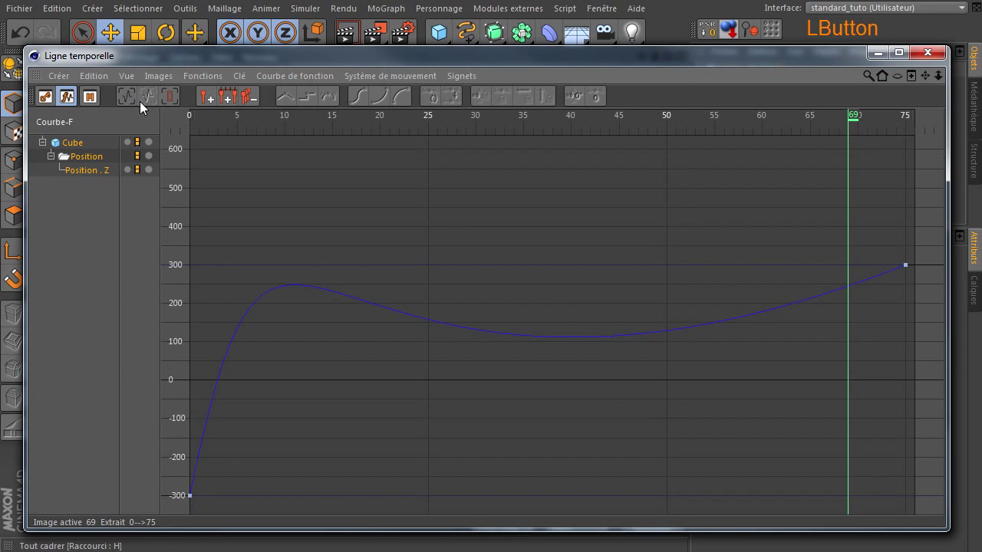
pyautogui.click(514, 296)
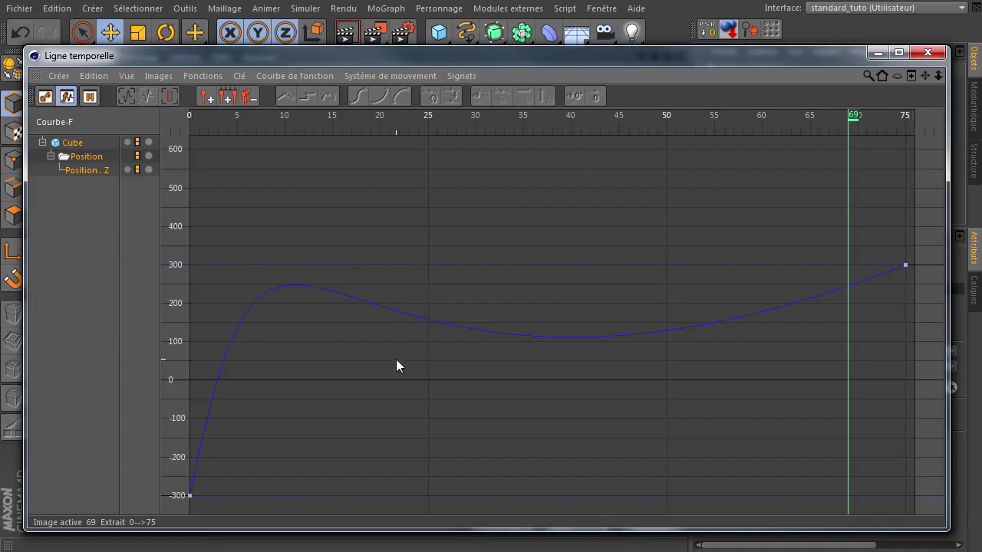
pyautogui.moveTo(852, 117); pyautogui.dragTo(199, 120)
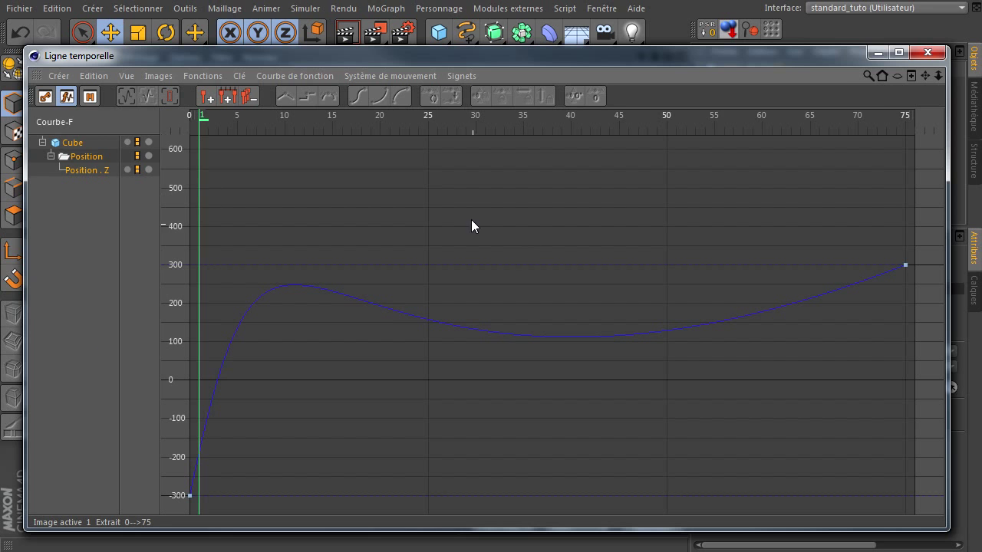
# Select the Cube, close the timeline, and close all open projects without saving the changes
pyautogui.moveTo(824, 54); pyautogui.dragTo(832, 492)
pyautogui.click(729, 70)
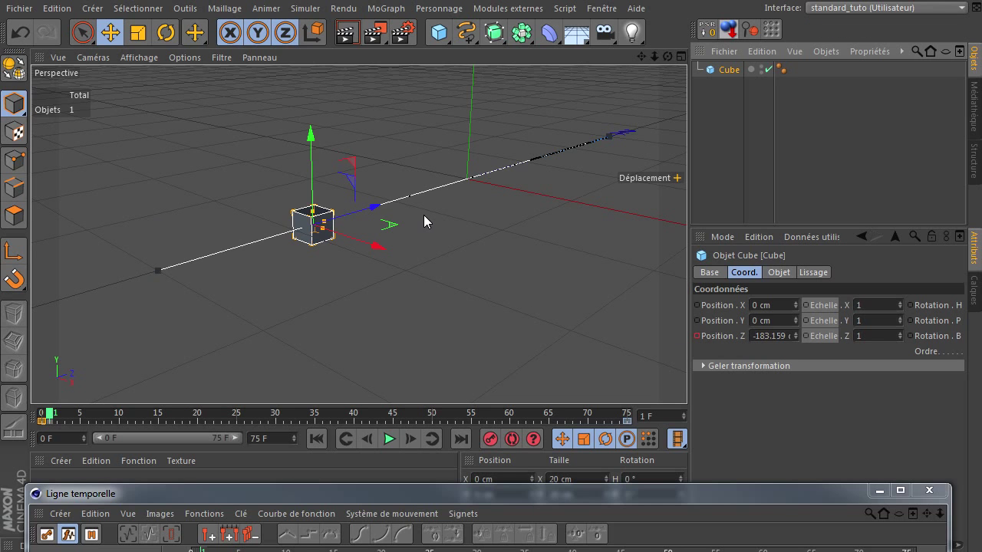
pyautogui.moveTo(475, 494); pyautogui.dragTo(460, 51)
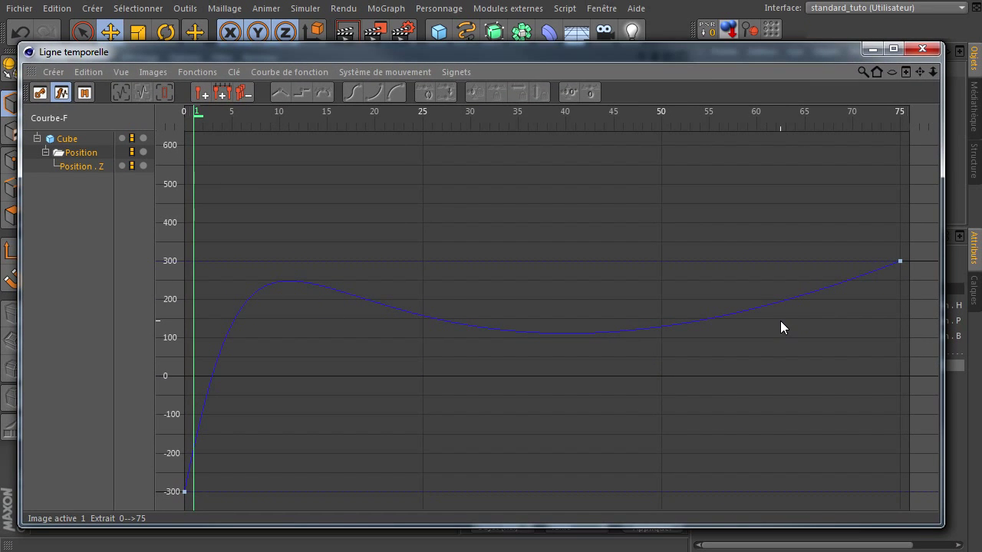
pyautogui.click(920, 50)
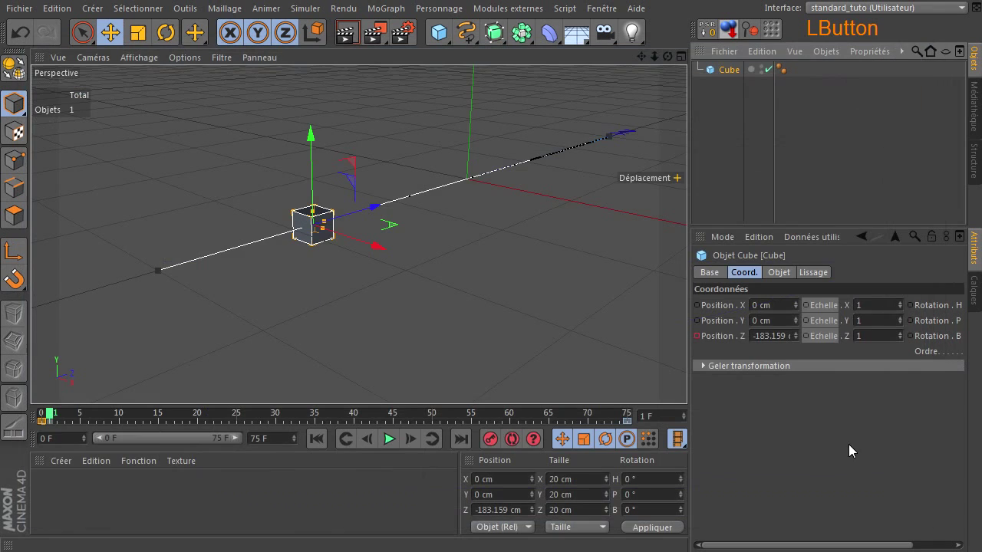
pyautogui.click(20, 9)
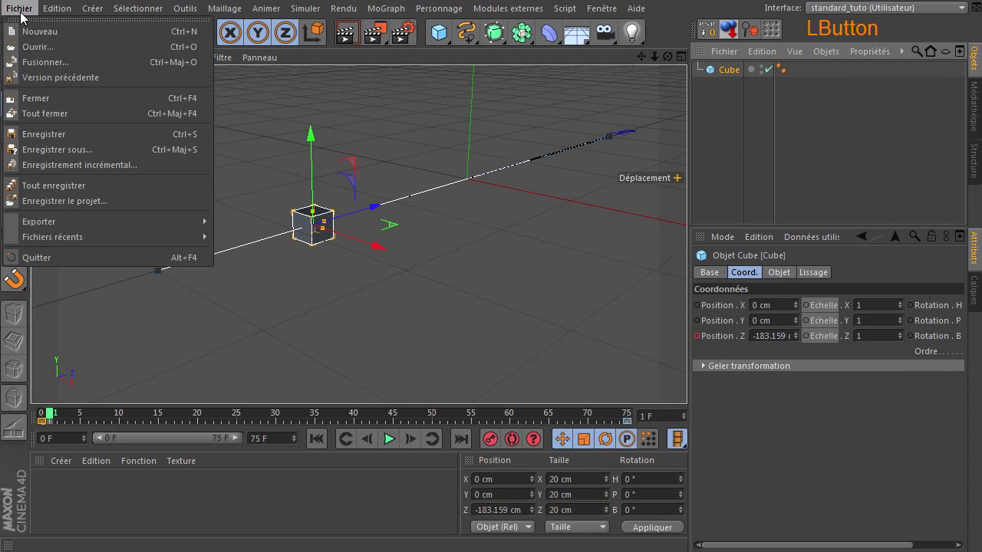
pyautogui.click(64, 112)
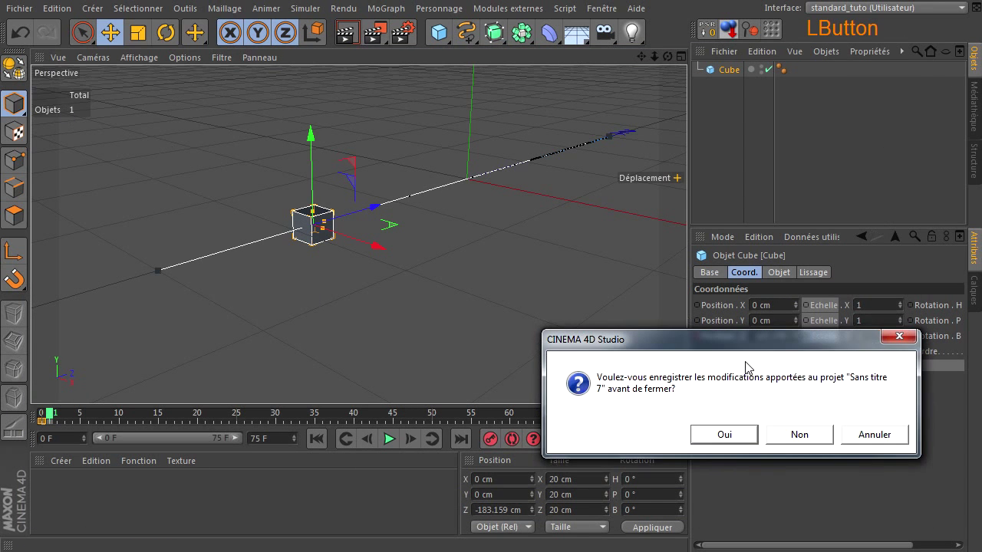
pyautogui.click(784, 434)
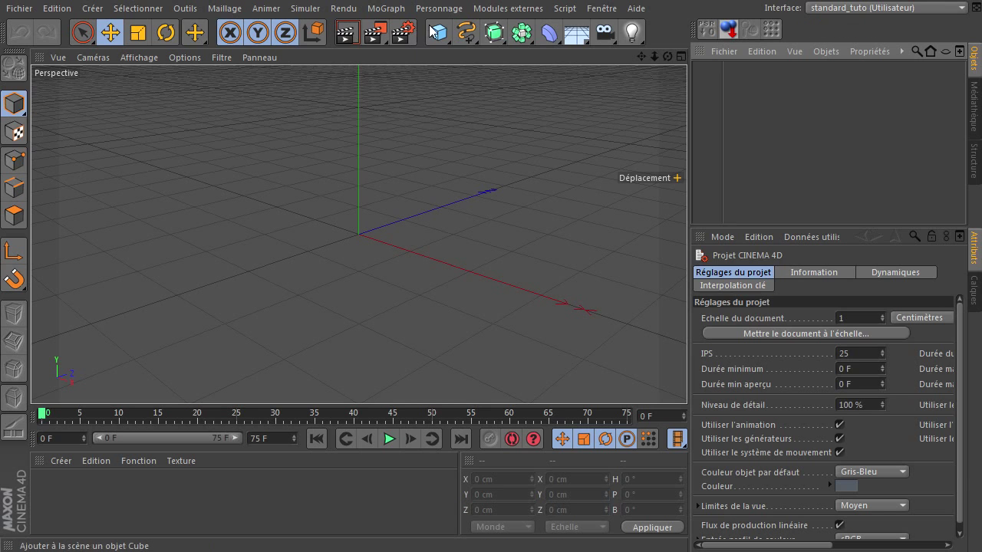
# Add a cube to the empty scene and set its X, Y and Z sizes to 20 cm
pyautogui.moveTo(435, 40); pyautogui.dragTo(637, 56)
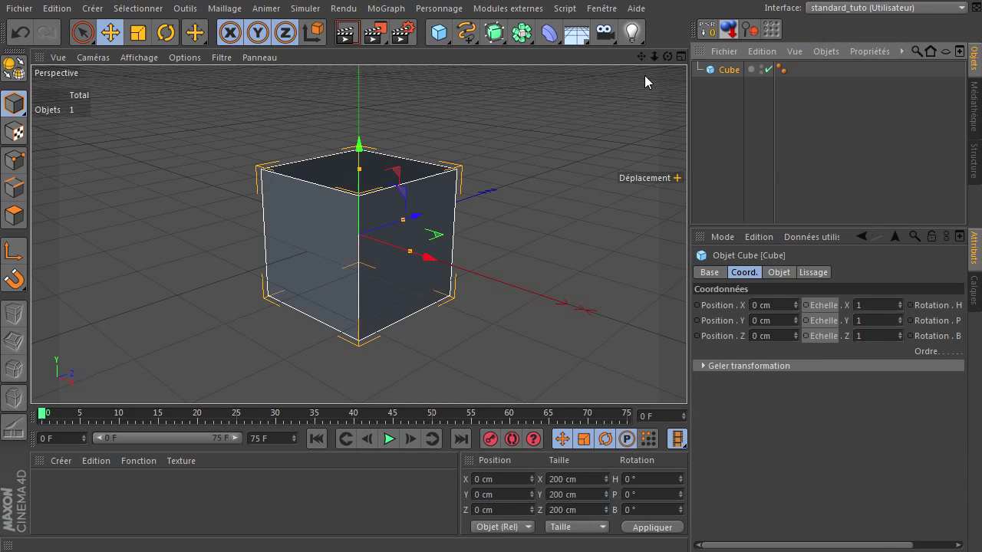
pyautogui.click(778, 272)
pyautogui.click(774, 306)
pyautogui.write('20')
pyautogui.click(767, 320)
pyautogui.write('20')
pyautogui.click(759, 335)
pyautogui.write('20')
pyautogui.press('Return')
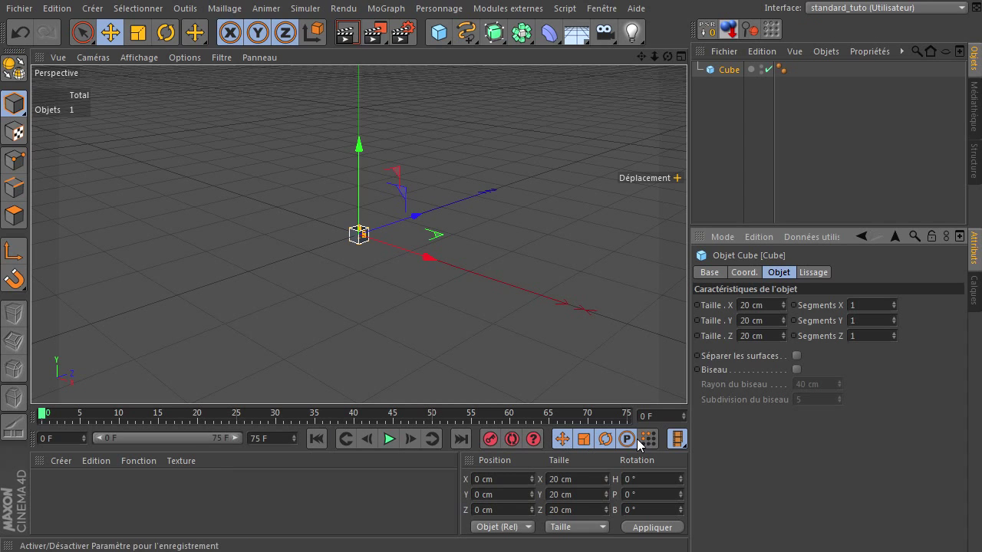
# Set the cube's Z position to -300 cm and record a keyframe at frame 0
pyautogui.click(345, 438)
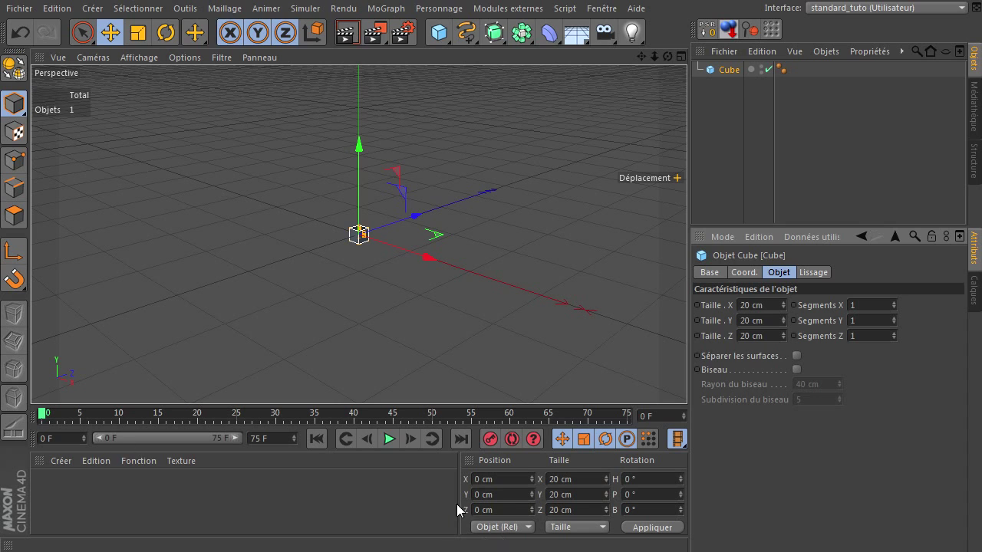
pyautogui.click(503, 511)
pyautogui.write('-300')
pyautogui.press('Return')
pyautogui.click(491, 439)
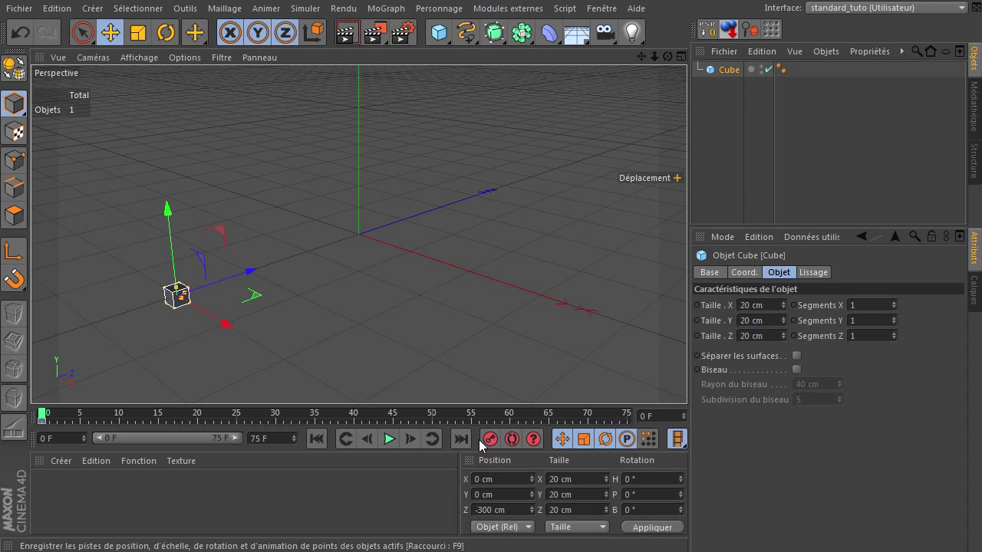
# At frame 75, set the cube's Z position to 300 cm and record a keyframe
pyautogui.click(460, 438)
pyautogui.doubleClick(508, 508)
pyautogui.write('-3')
pyautogui.doubleClick(509, 506)
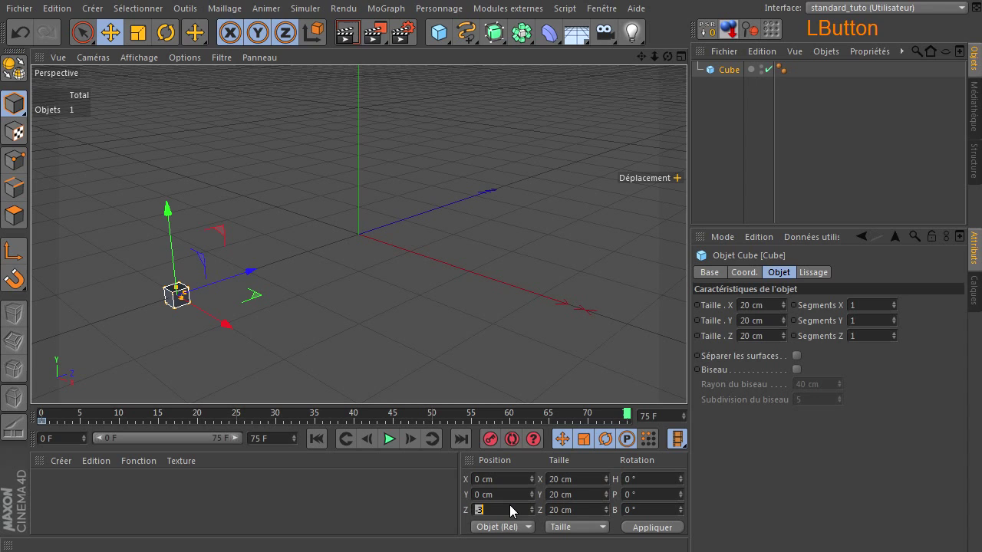
pyautogui.write('300')
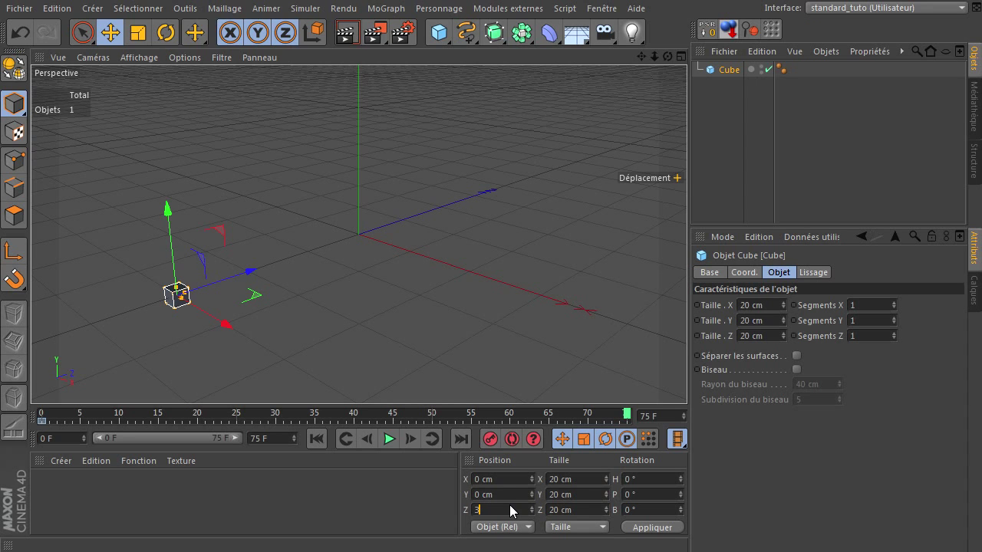
pyautogui.press('Return')
pyautogui.click(490, 439)
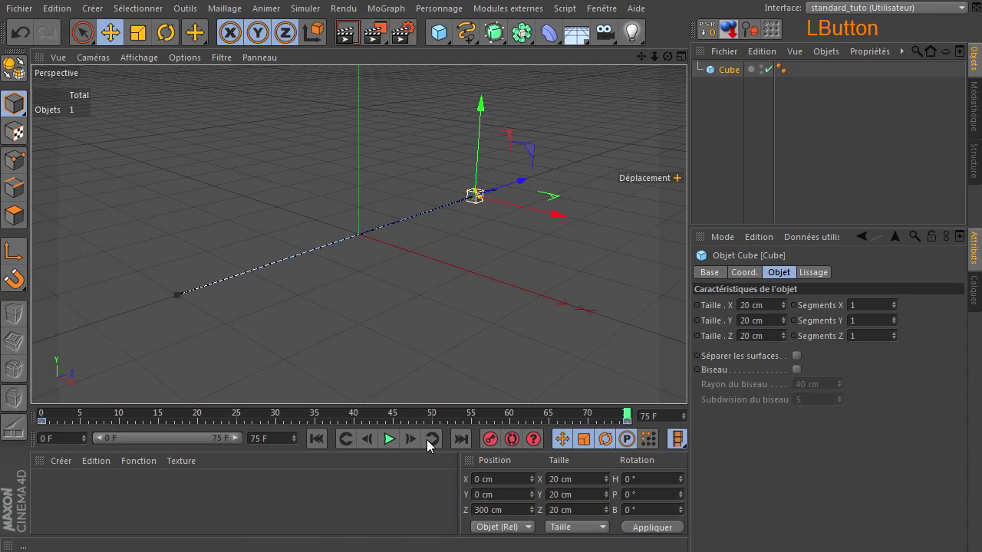
# Play the cube's motion from the start, stop playback, and return to frame 0
pyautogui.click(316, 439)
pyautogui.click(389, 439)
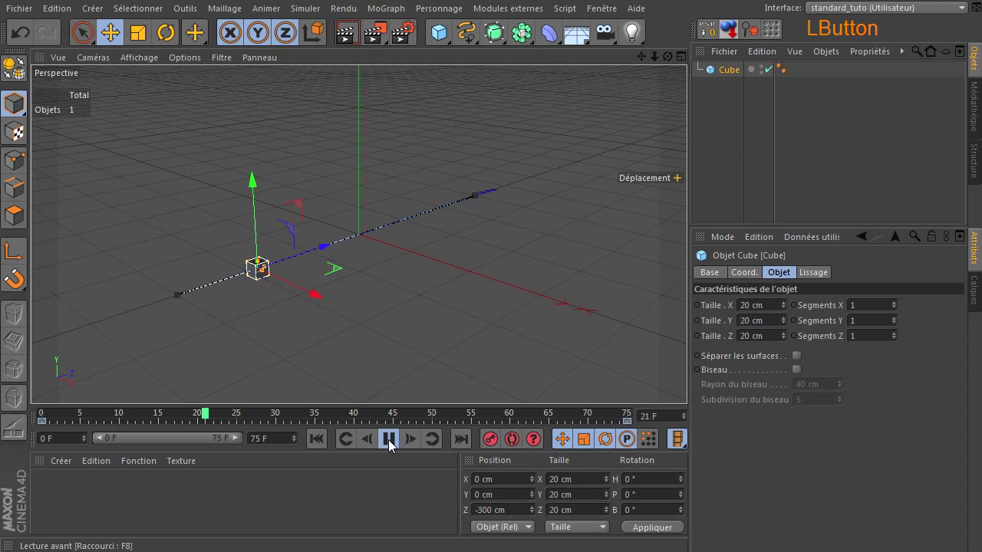
pyautogui.click(389, 439)
pyautogui.click(308, 441)
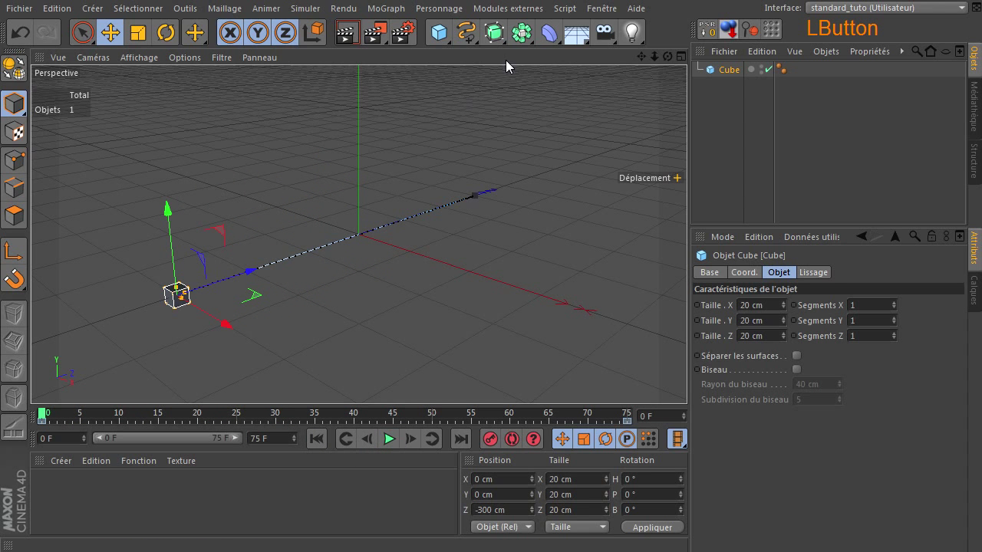
# Open the timeline and expand the Cube's Position, Echelle and Rotation tracks
pyautogui.click(602, 7)
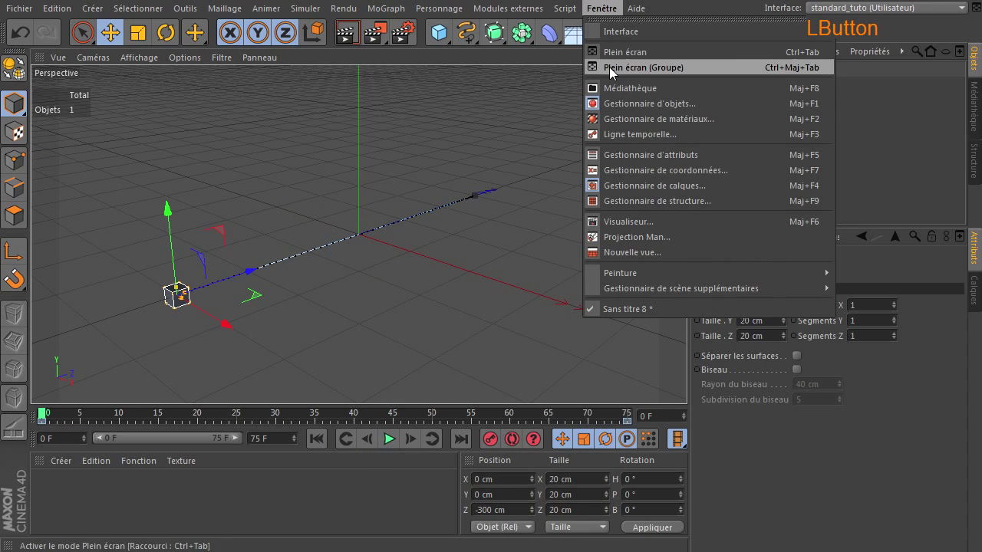
pyautogui.click(617, 134)
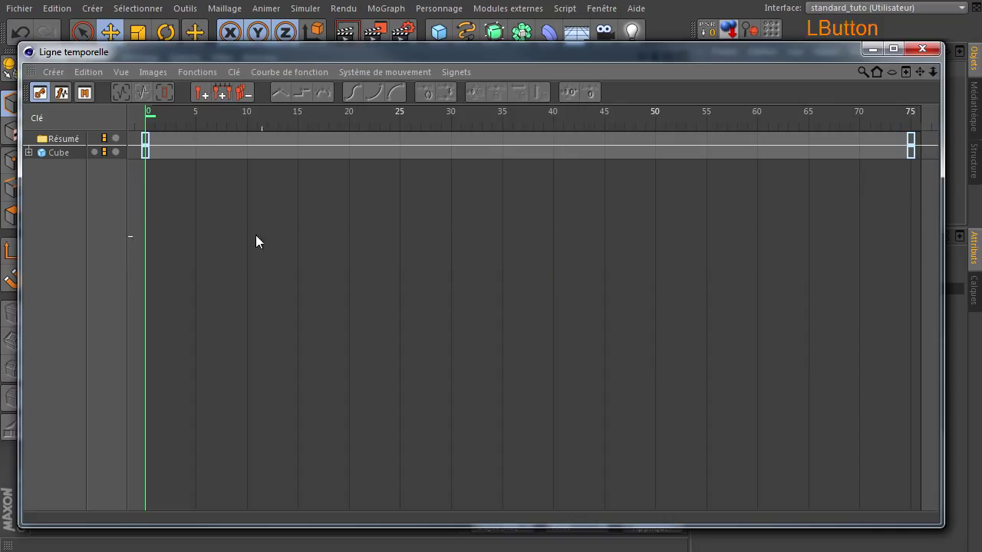
pyautogui.click(29, 152)
pyautogui.click(37, 166)
pyautogui.click(36, 222)
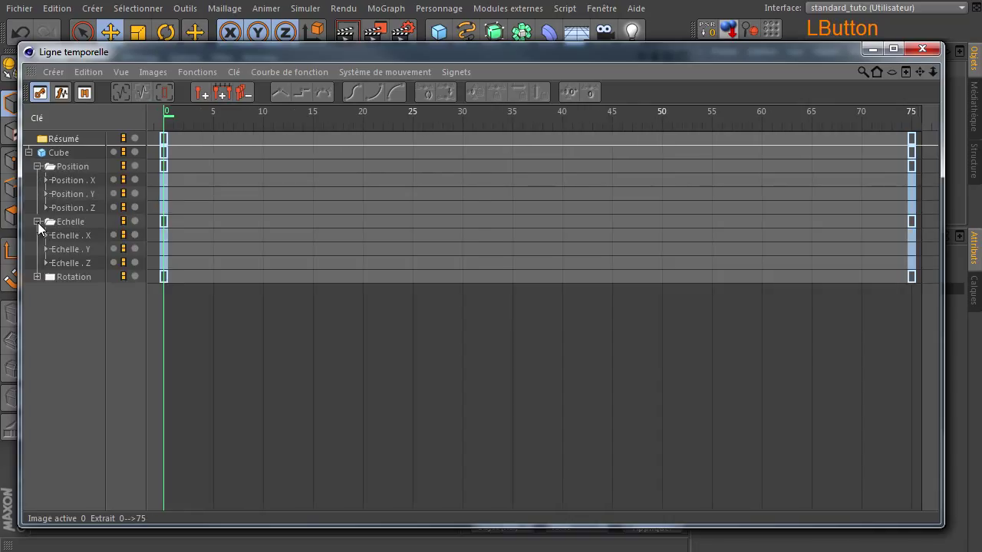
pyautogui.click(37, 276)
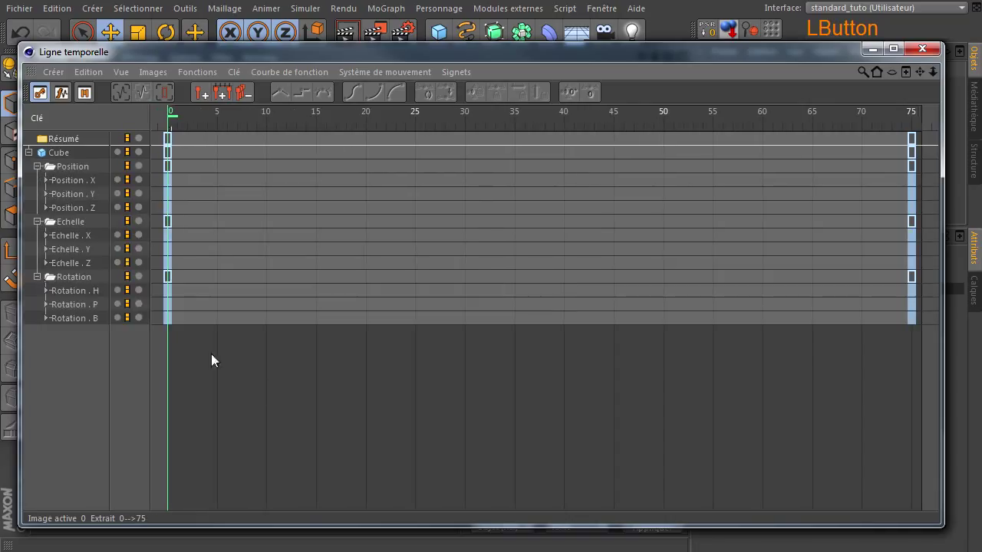
# Switch the timeline to F-curves, display all of the Cube's curves, and frame them in full
pyautogui.click(62, 92)
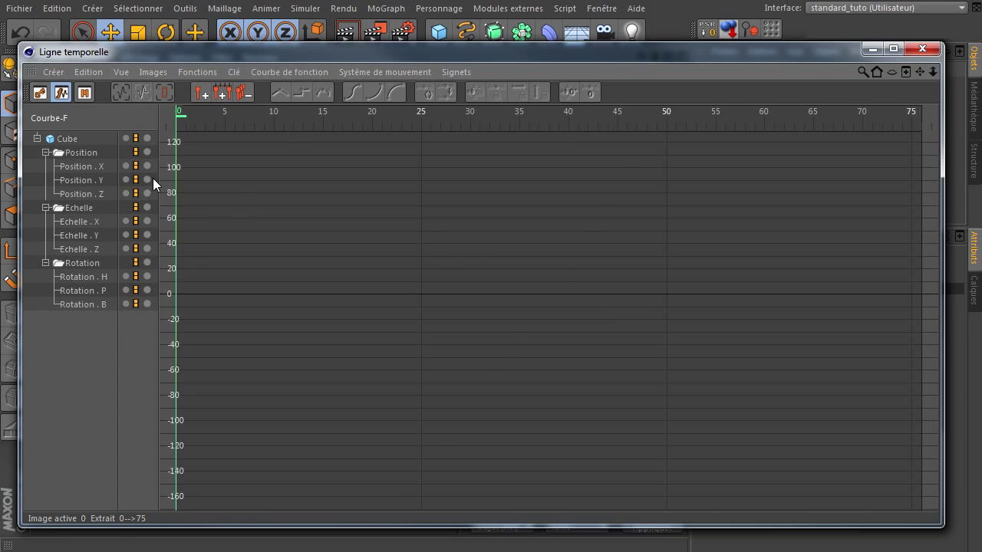
pyautogui.click(69, 139)
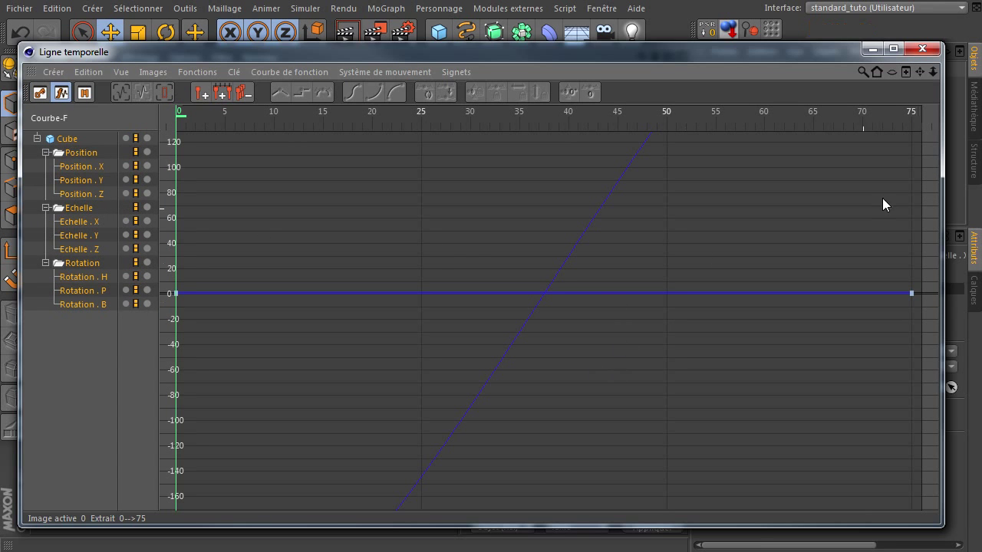
pyautogui.click(113, 94)
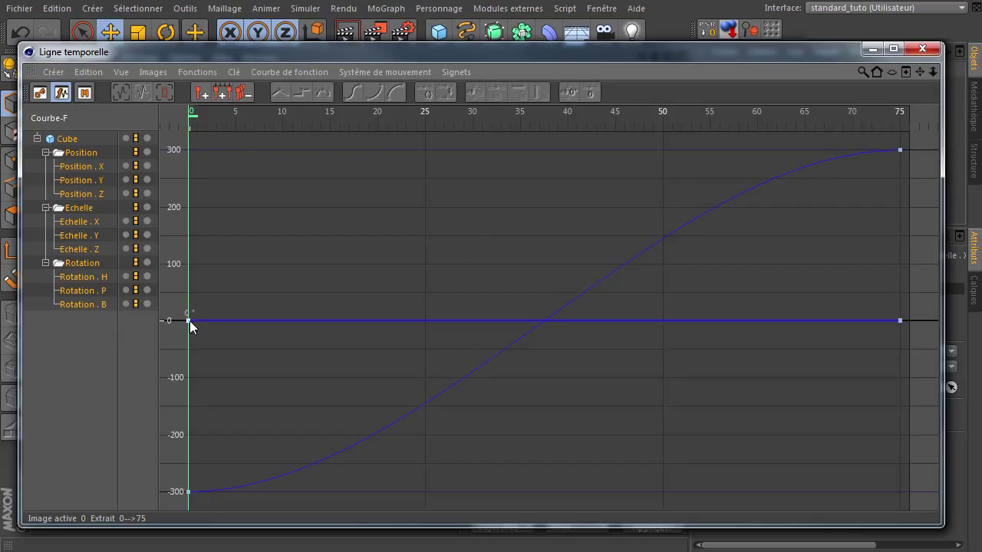
# Examine the Cube's Position, Echelle and Rotation F-curves one track at a time
pyautogui.click(83, 169)
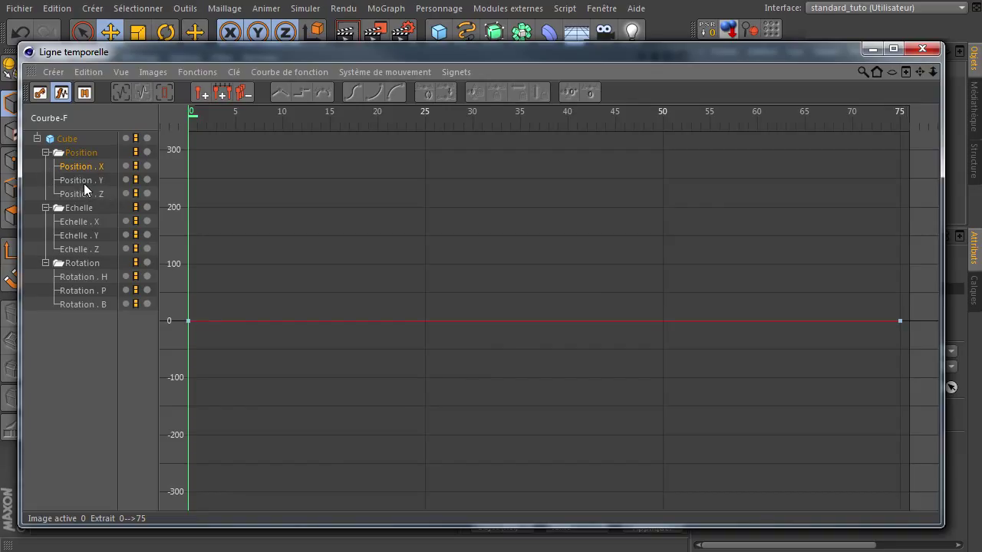
pyautogui.click(85, 183)
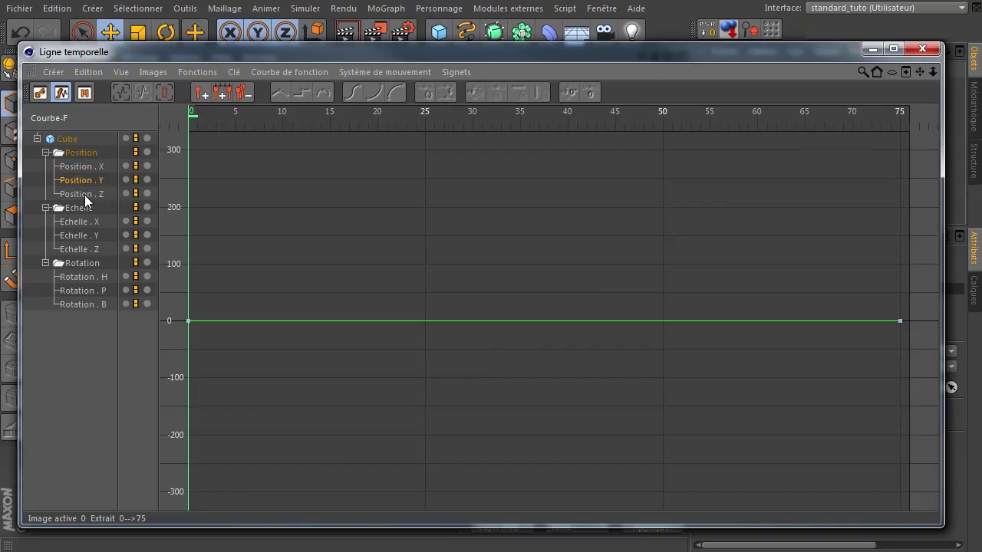
pyautogui.click(85, 196)
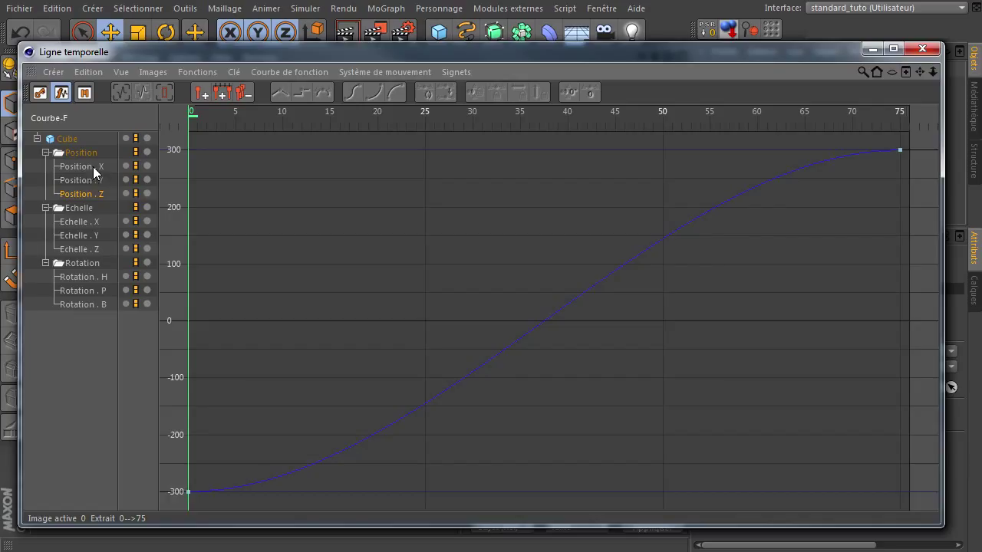
pyautogui.click(91, 166)
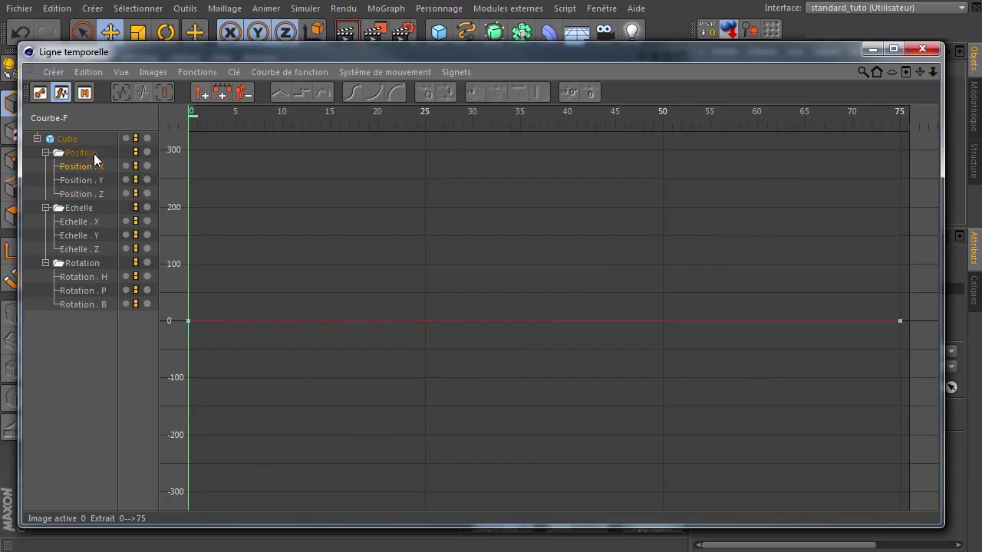
pyautogui.click(71, 222)
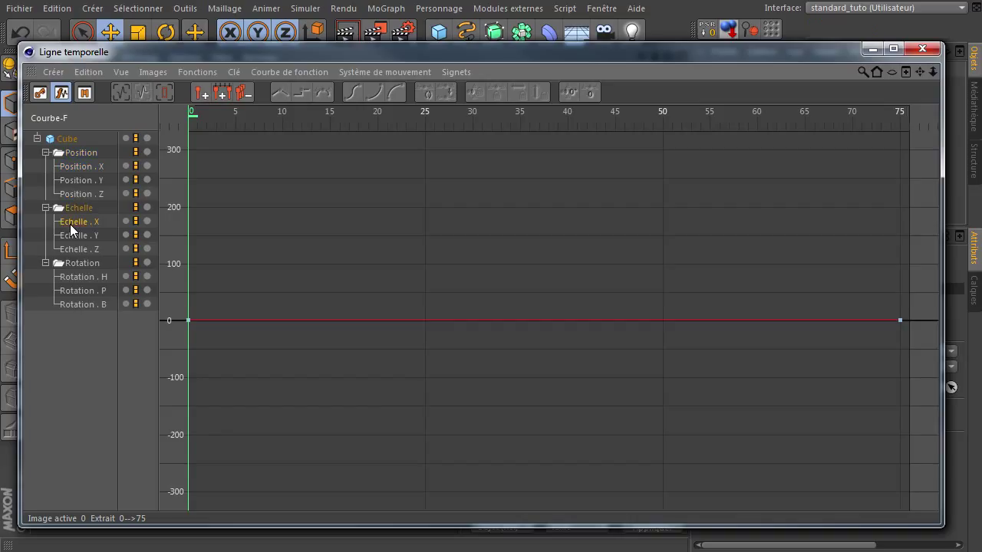
pyautogui.click(76, 234)
pyautogui.click(81, 253)
pyautogui.click(80, 280)
pyautogui.click(82, 292)
pyautogui.click(80, 302)
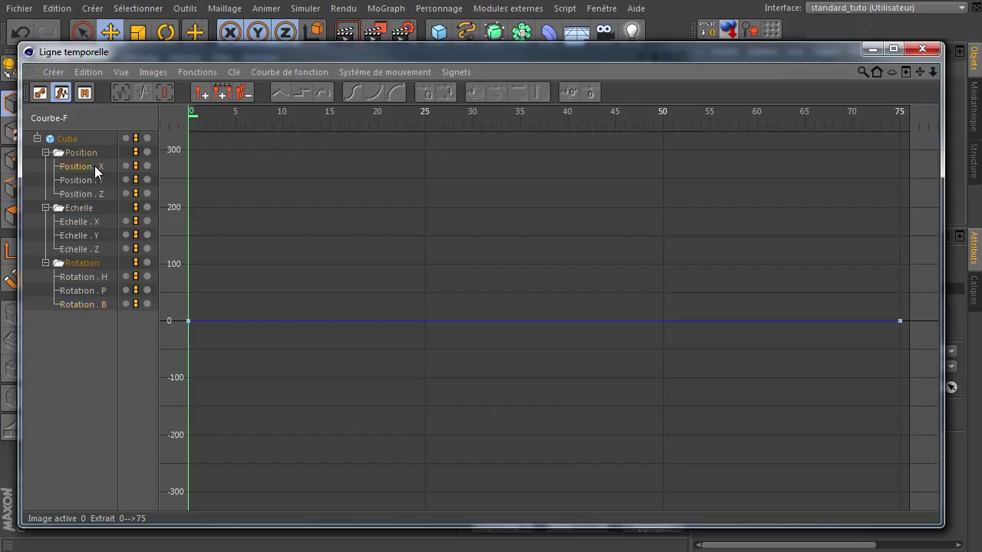
# Compare the Position, Echelle . Y and Rotation curves again, ending with the Position . Z curve displayed
pyautogui.click(94, 165)
pyautogui.click(94, 185)
pyautogui.click(94, 193)
pyautogui.click(82, 234)
pyautogui.click(86, 278)
pyautogui.click(83, 291)
pyautogui.click(82, 304)
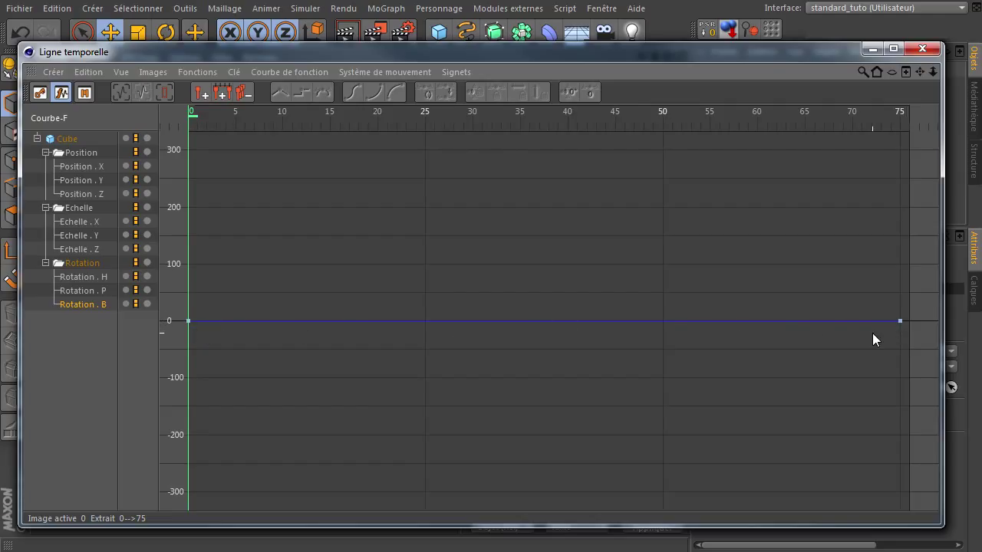
pyautogui.click(81, 193)
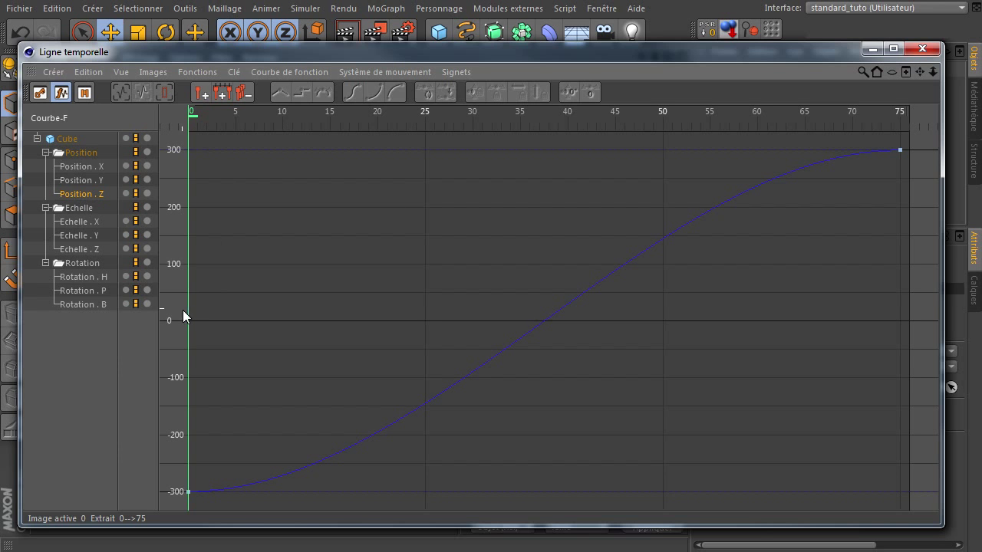
# On the Position . Y curve, move the frame 0 key's handle to about frame 11 at 250 and the frame 75 key's to about frame 54 at -215
pyautogui.moveTo(292, 51)
pyautogui.mouseDown()
pyautogui.moveTo(562, 265)
pyautogui.moveTo(315, 42)
pyautogui.moveTo(688, 60)
pyautogui.moveTo(375, 58)
pyautogui.moveTo(307, 40)
pyautogui.mouseUp()
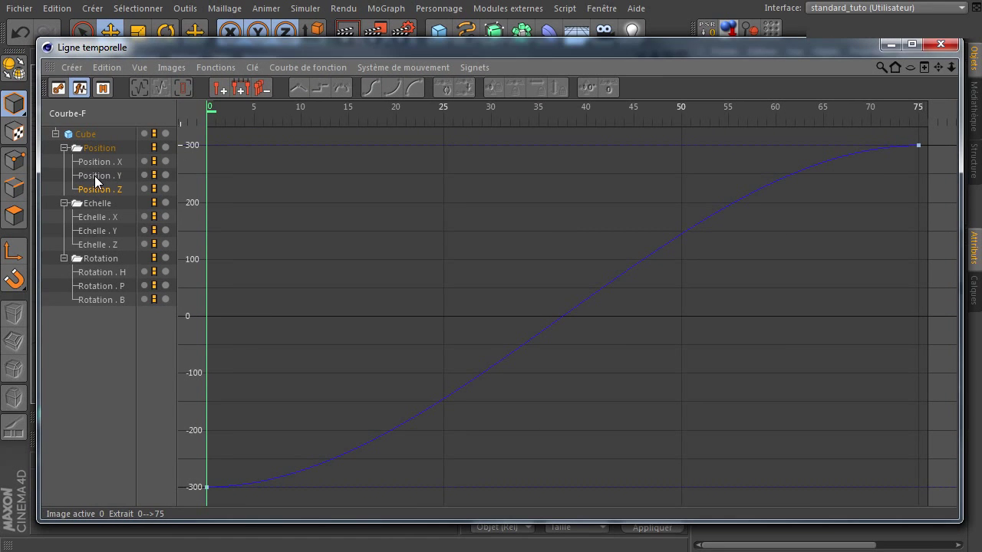
pyautogui.click(96, 177)
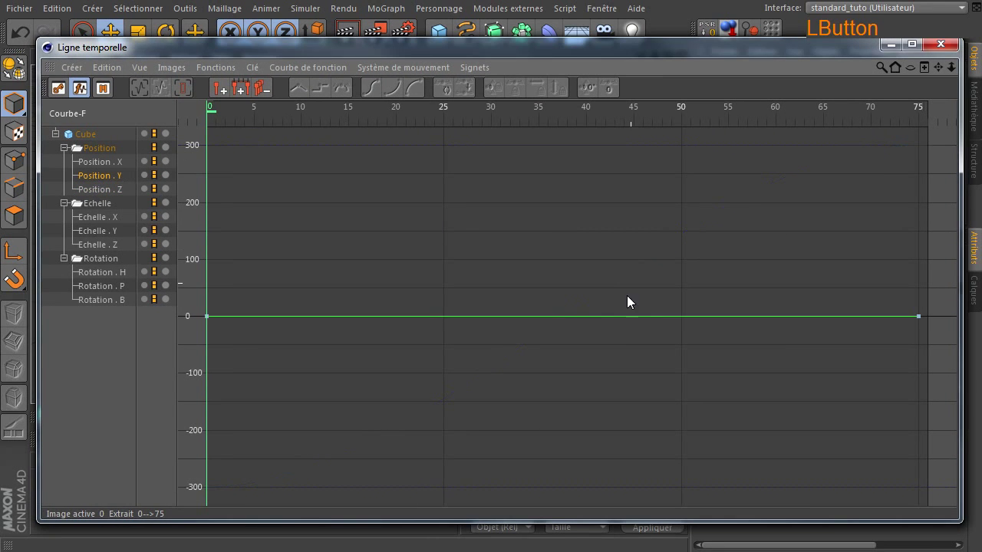
pyautogui.click(207, 315)
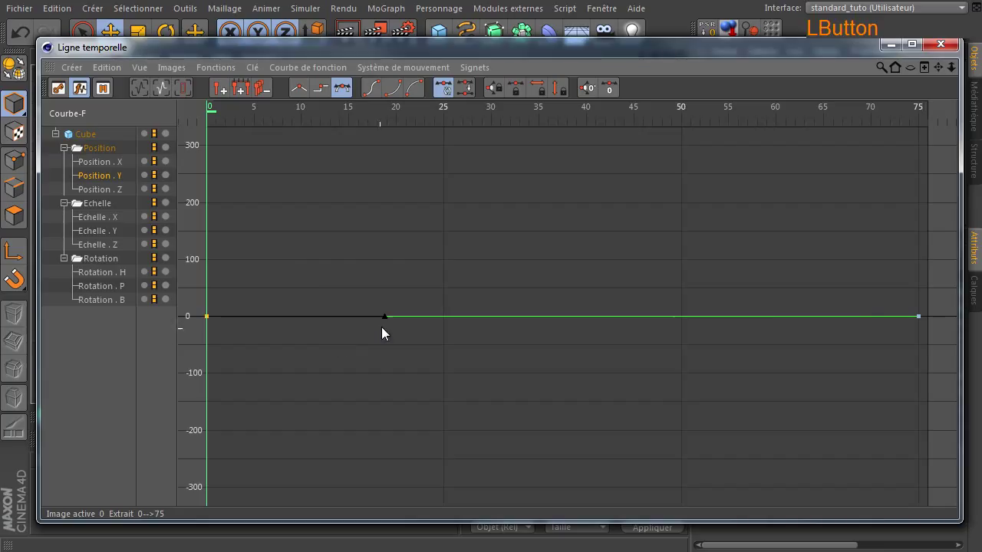
pyautogui.moveTo(385, 316); pyautogui.dragTo(309, 174)
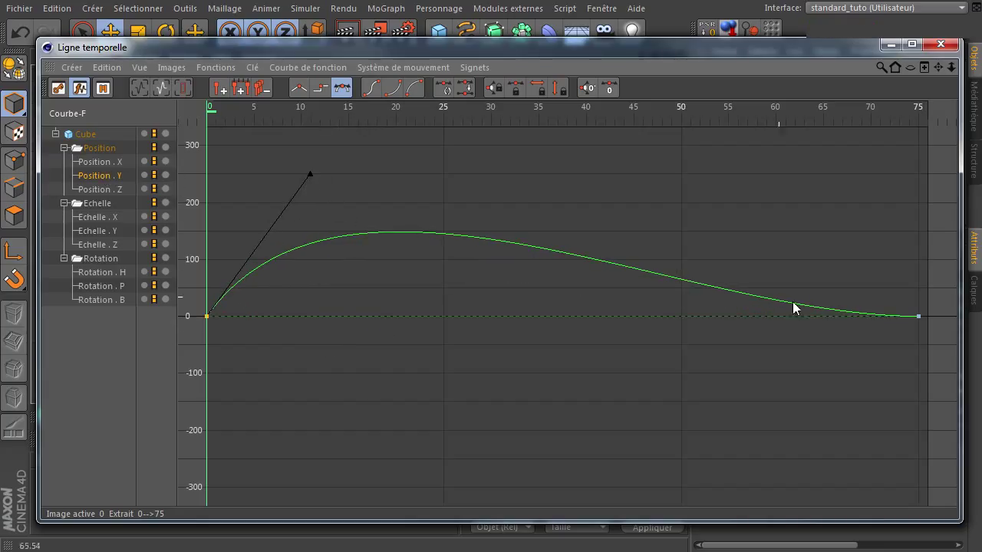
pyautogui.click(919, 315)
pyautogui.moveTo(740, 316); pyautogui.dragTo(717, 439)
# Move the timeline window off the viewport and play the animation to check the Cube's path, stopping at frame 54
pyautogui.moveTo(581, 44); pyautogui.dragTo(981, 375)
pyautogui.click(389, 439)
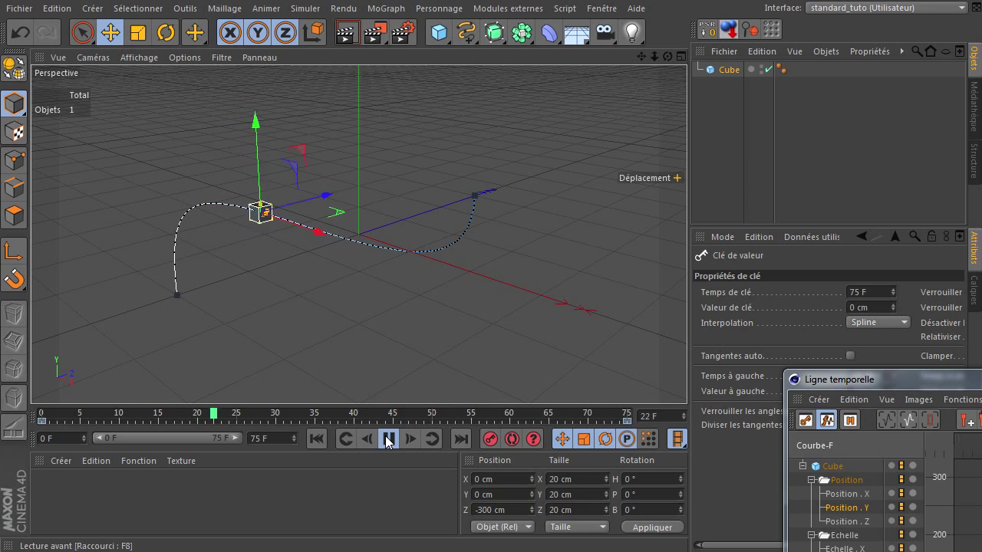
pyautogui.click(385, 437)
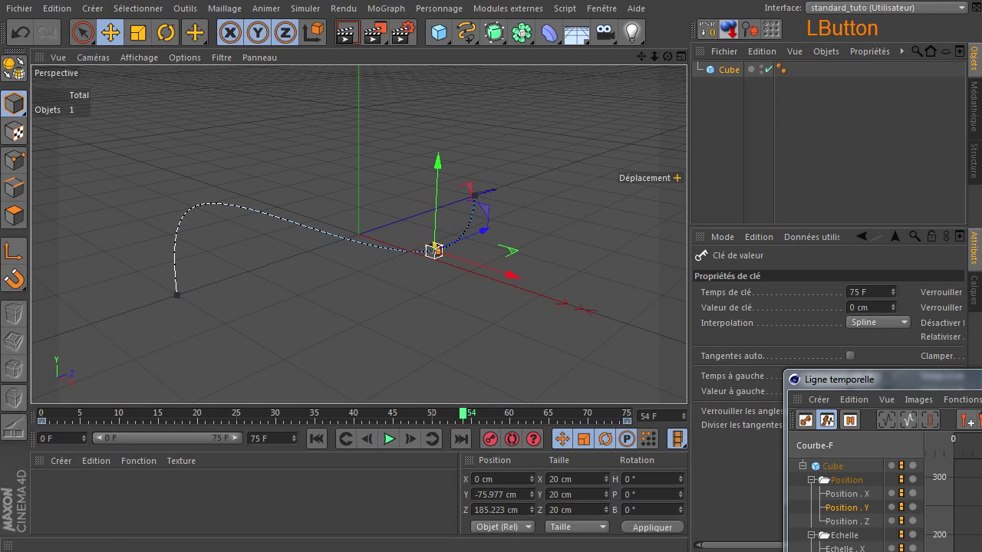
# On the Position . X curve, move the frame 0 key's handle to about frame 18 at -190 and the frame 75 key's to about frame 46.5 at 239
pyautogui.moveTo(981, 375); pyautogui.dragTo(499, 40)
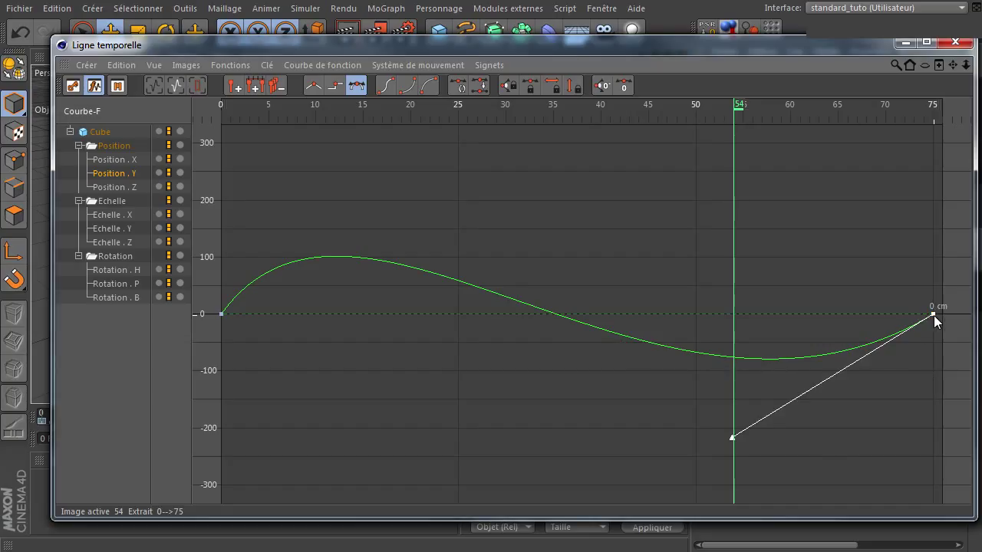
pyautogui.click(107, 160)
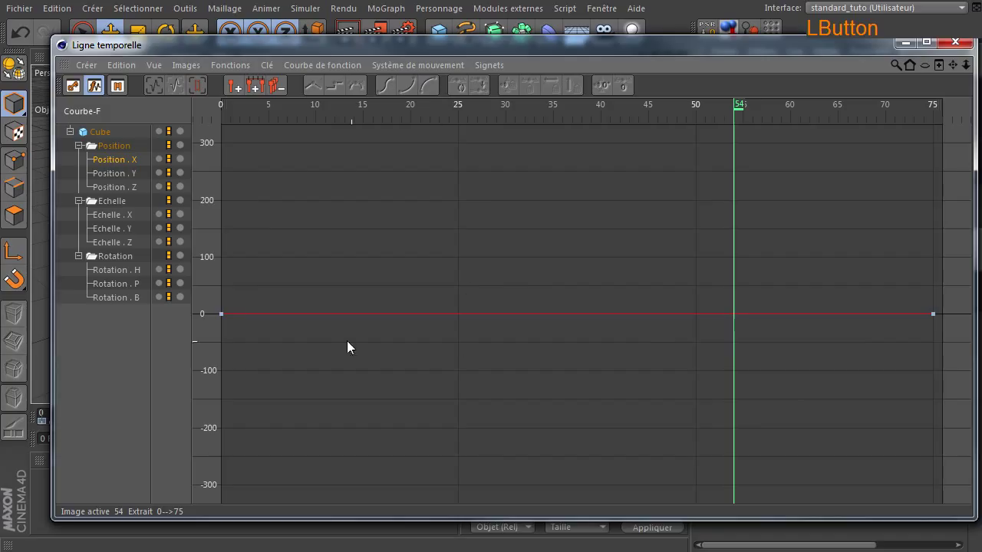
pyautogui.click(221, 314)
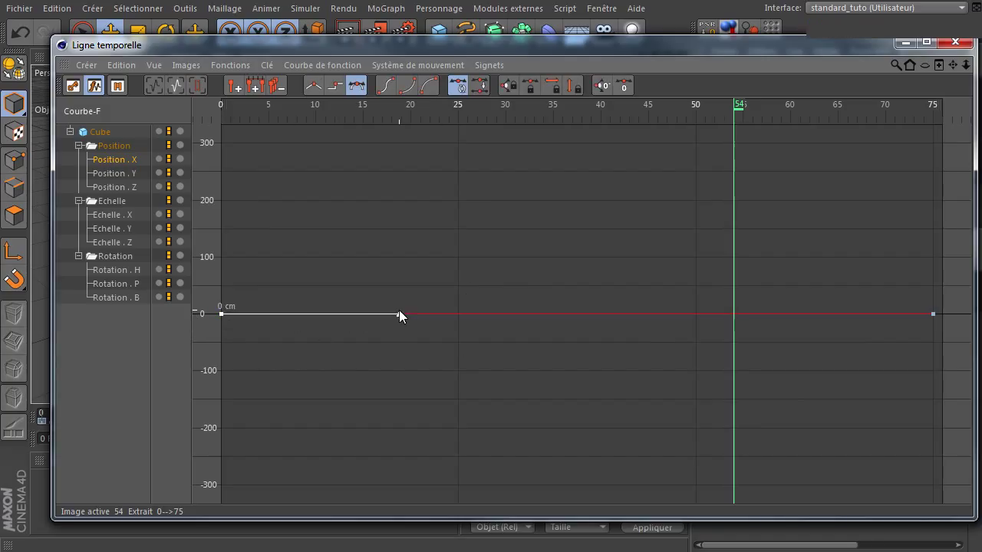
pyautogui.moveTo(399, 314); pyautogui.dragTo(393, 421)
pyautogui.click(933, 314)
pyautogui.moveTo(756, 314); pyautogui.dragTo(662, 179)
# Uncover the viewport, play the animation from frame 0 to check the sideways curve, and return to frame 0
pyautogui.moveTo(512, 47); pyautogui.dragTo(981, 259)
pyautogui.click(314, 438)
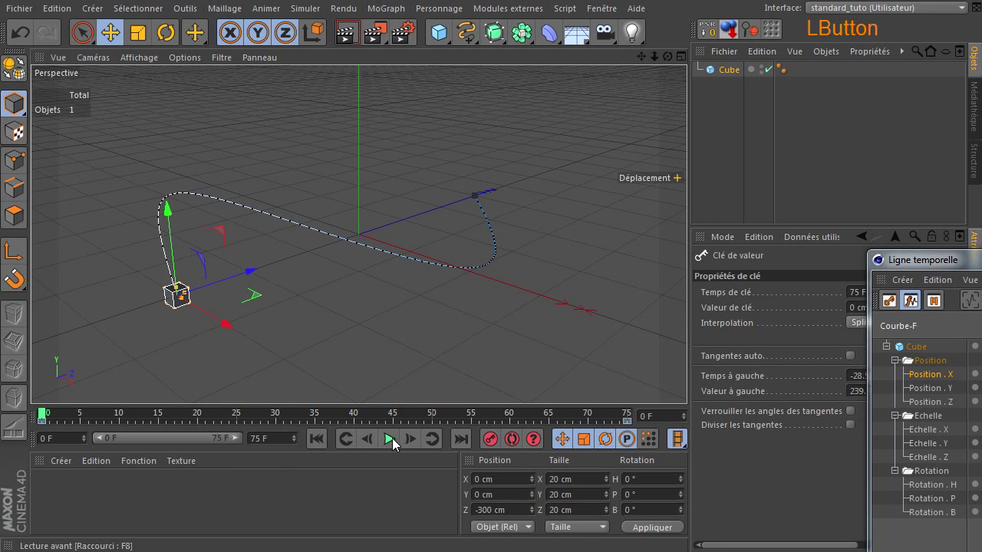
pyautogui.click(390, 438)
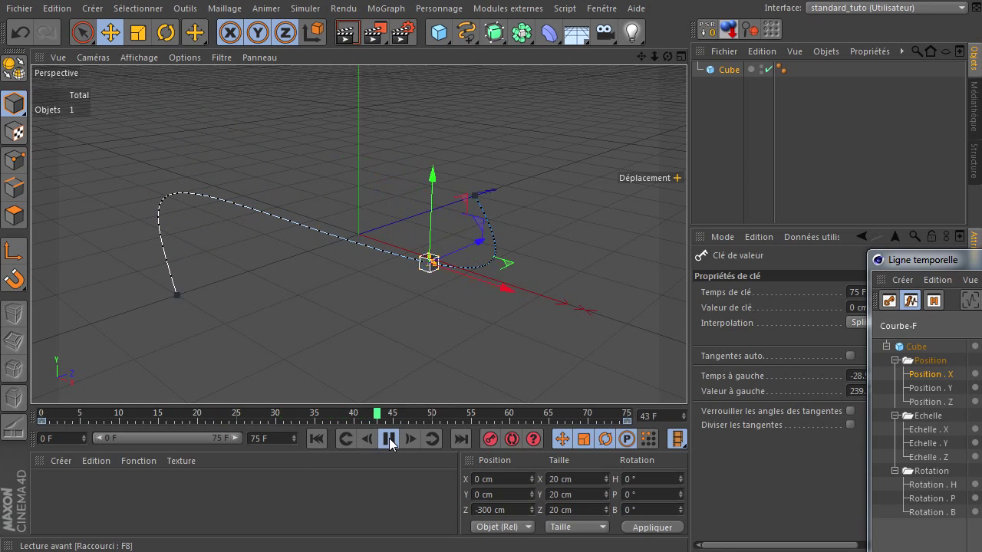
pyautogui.click(389, 438)
pyautogui.click(316, 438)
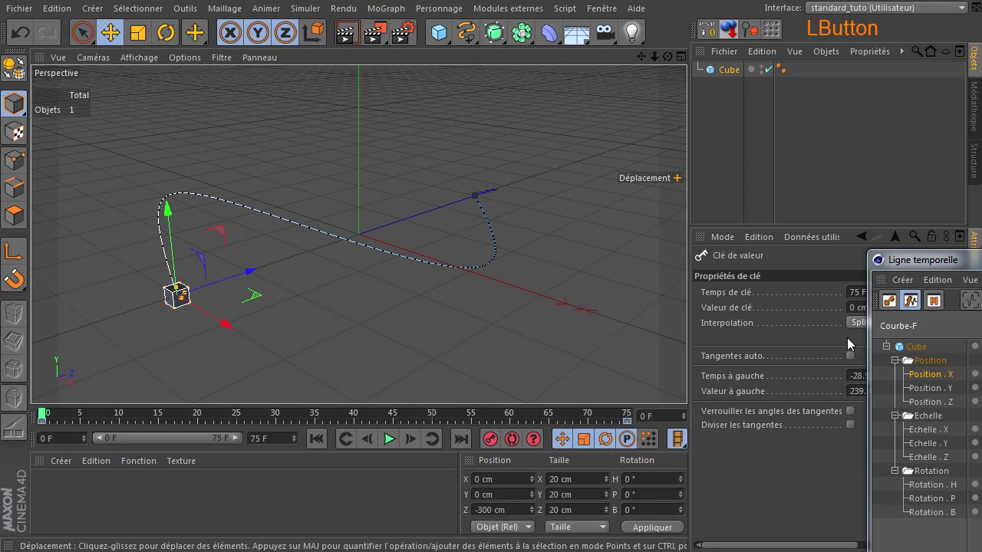
# On the Rotation . H curve, move the frame 0 key's handle to about frame 24.5 at 290
pyautogui.moveTo(963, 259); pyautogui.dragTo(123, 43)
pyautogui.click(94, 267)
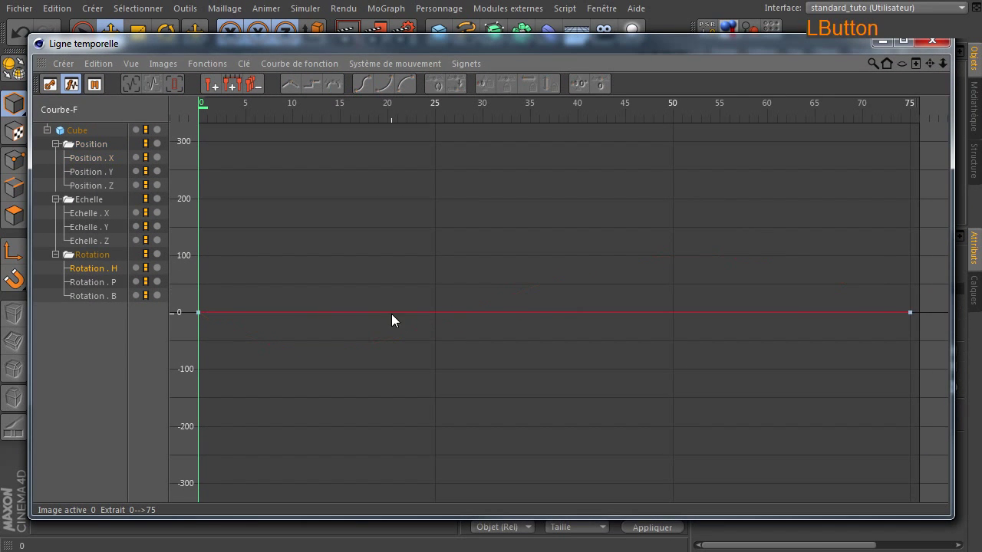
pyautogui.click(199, 314)
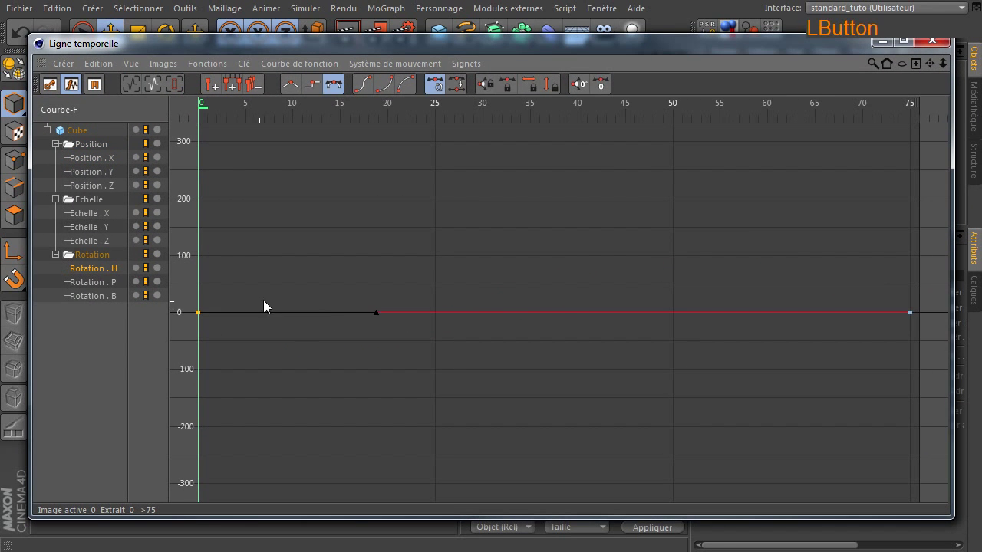
pyautogui.moveTo(377, 315); pyautogui.dragTo(431, 146)
# Move the frame 0 key's handle to about frame 17 at -205 on Rotation . P and about frame 22.5 at 162 on Rotation . B
pyautogui.click(86, 284)
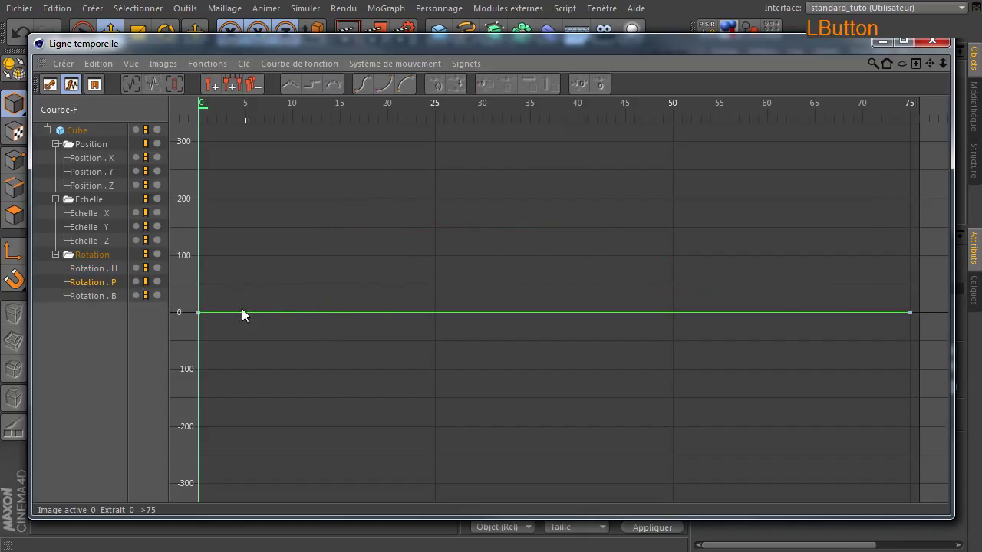
pyautogui.click(199, 312)
pyautogui.moveTo(378, 310); pyautogui.dragTo(360, 430)
pyautogui.click(87, 295)
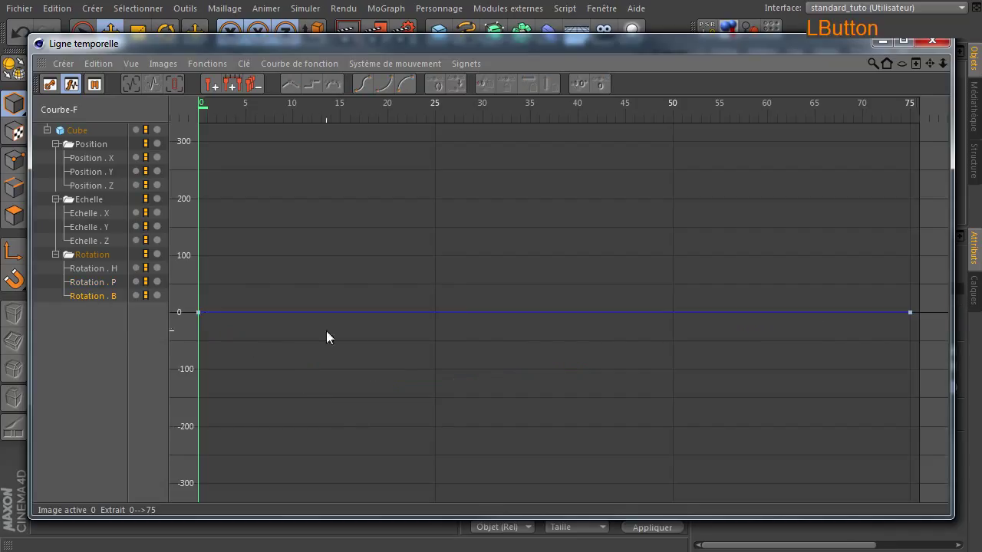
pyautogui.click(200, 312)
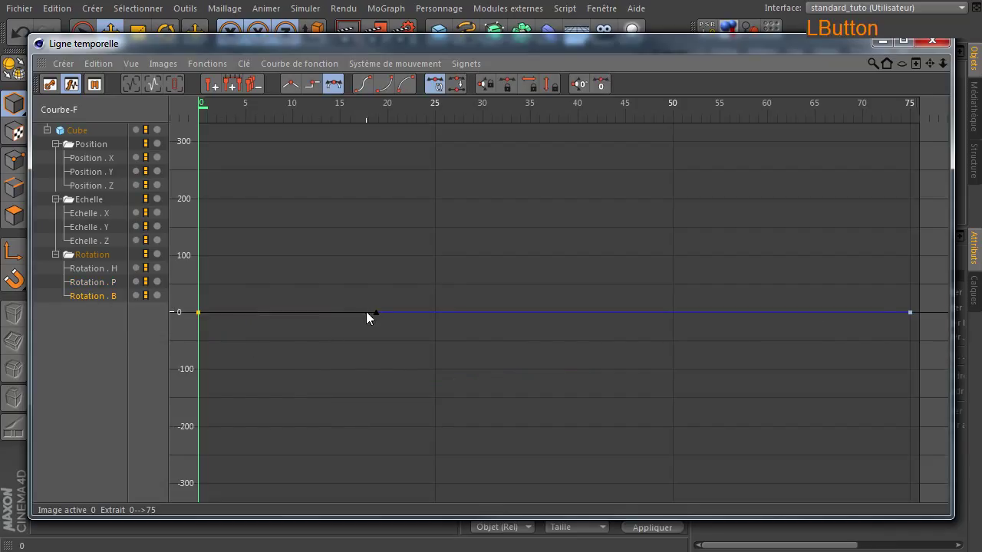
pyautogui.moveTo(376, 312); pyautogui.dragTo(411, 221)
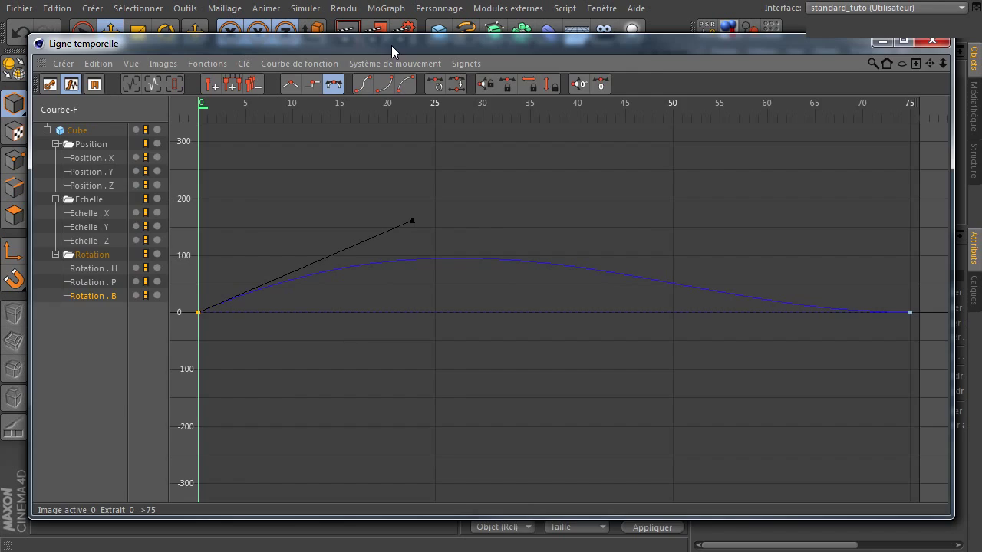
# Play the animation to check the Cube's rotation, stop at frame 9, and display all of its F-curves together
pyautogui.moveTo(391, 46); pyautogui.dragTo(974, 50)
pyautogui.click(390, 442)
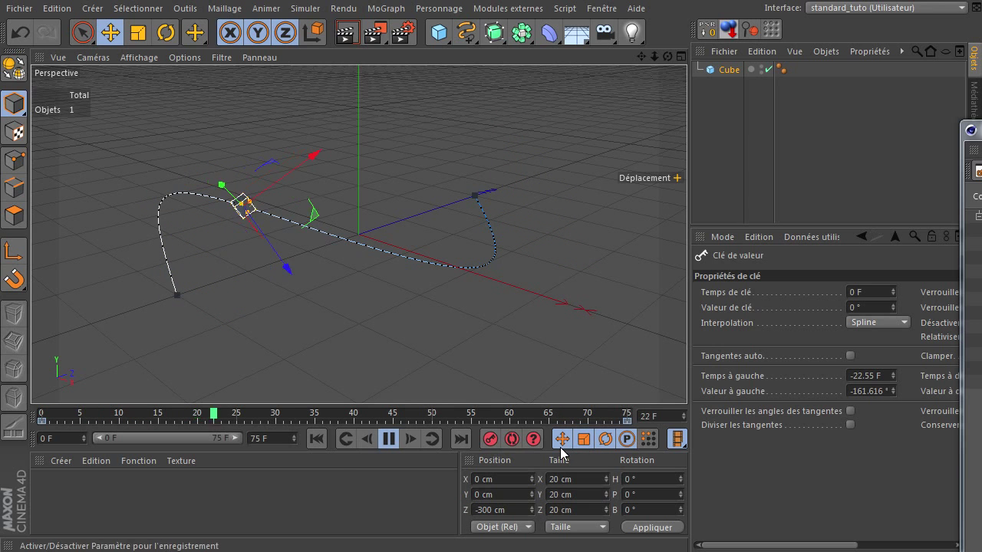
pyautogui.click(391, 440)
pyautogui.moveTo(981, 131); pyautogui.dragTo(217, 53)
pyautogui.moveTo(91, 363); pyautogui.dragTo(124, 138)
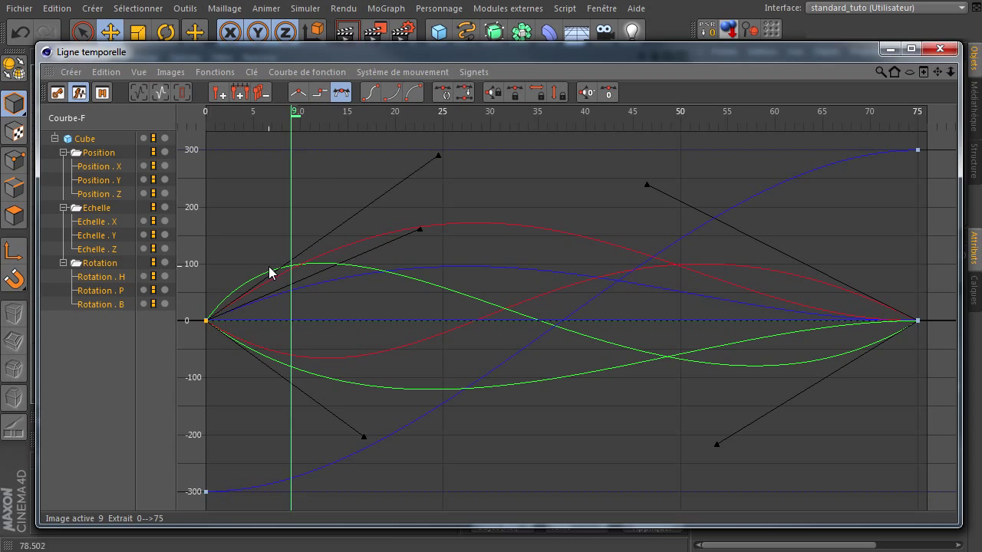
# On the Echelle . X curve, move the frame 0 key's handle to about frame 22.5 at 175
pyautogui.click(96, 222)
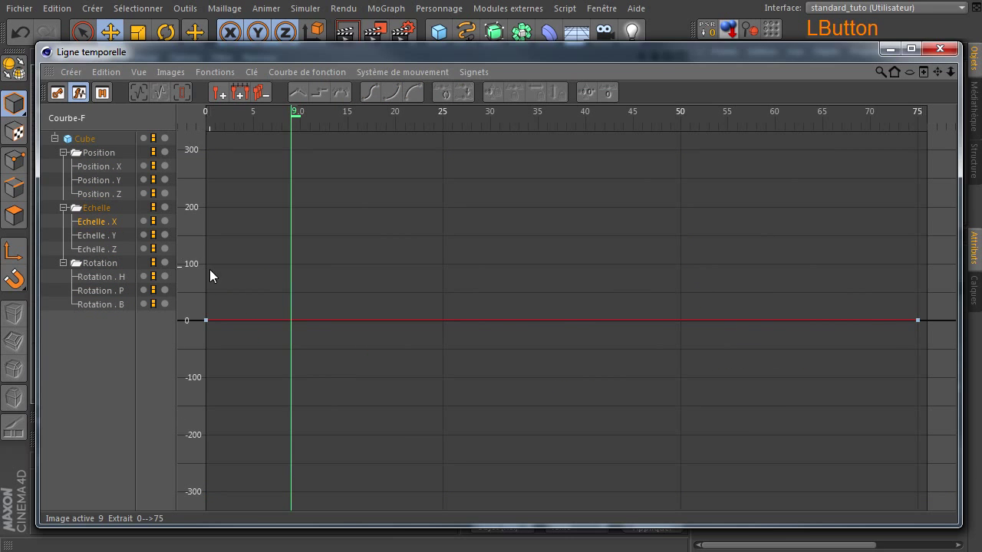
pyautogui.click(208, 318)
pyautogui.moveTo(384, 320); pyautogui.dragTo(420, 217)
# Move the frame 0 key's handle to about frame 17 at -107 on Echelle . Y and about frame 19 at 109 on Echelle . Z
pyautogui.click(84, 238)
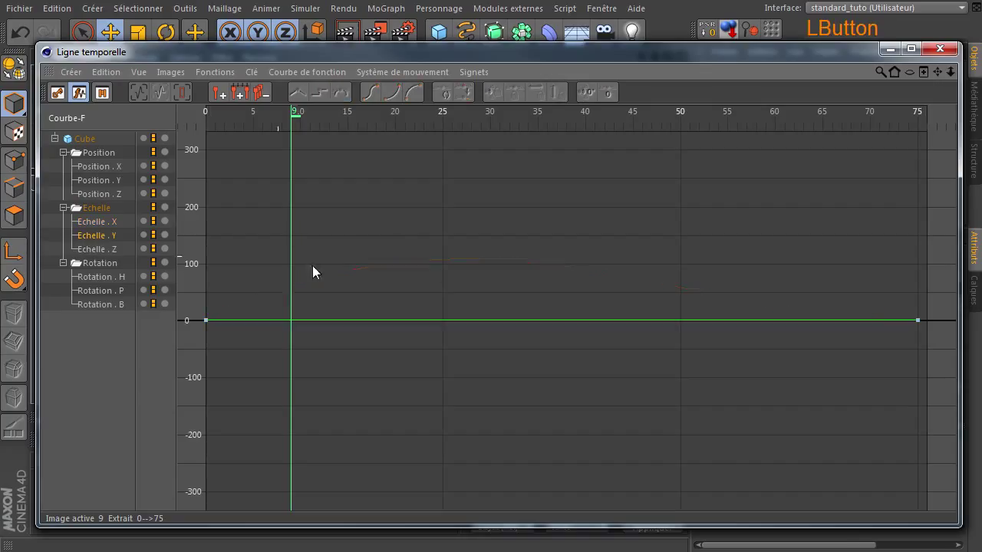
pyautogui.click(206, 320)
pyautogui.moveTo(383, 322); pyautogui.dragTo(368, 382)
pyautogui.click(92, 252)
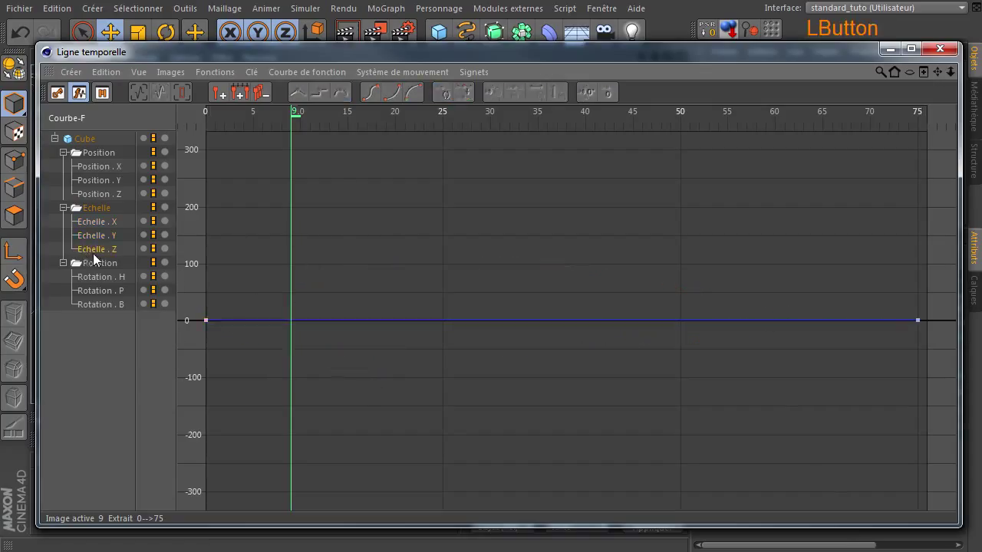
pyautogui.click(207, 320)
pyautogui.moveTo(381, 322); pyautogui.dragTo(384, 261)
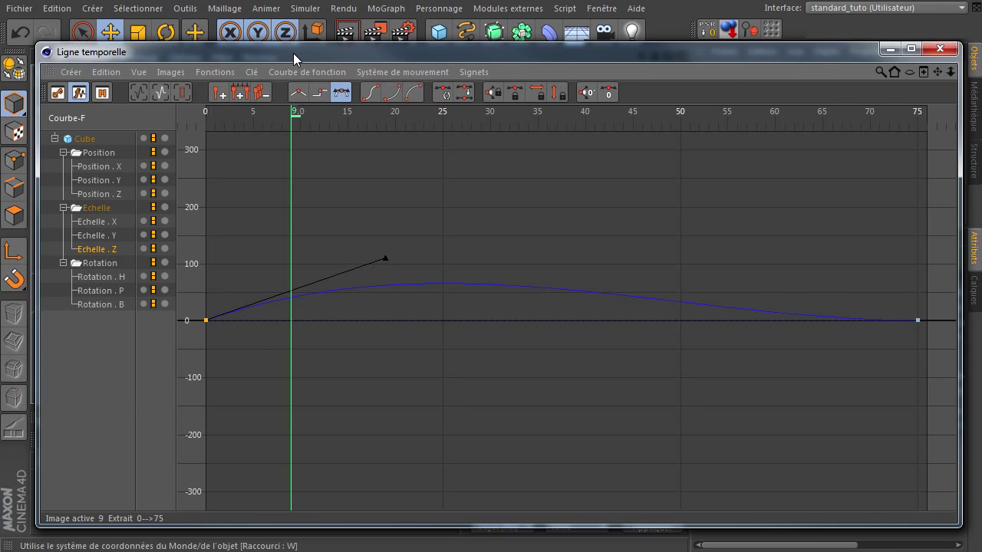
# Check the Cube's size in the viewport and lower the Echelle . Z frame 0 handle to about frame 18 at 25
pyautogui.hotkey('shift', 'F3')
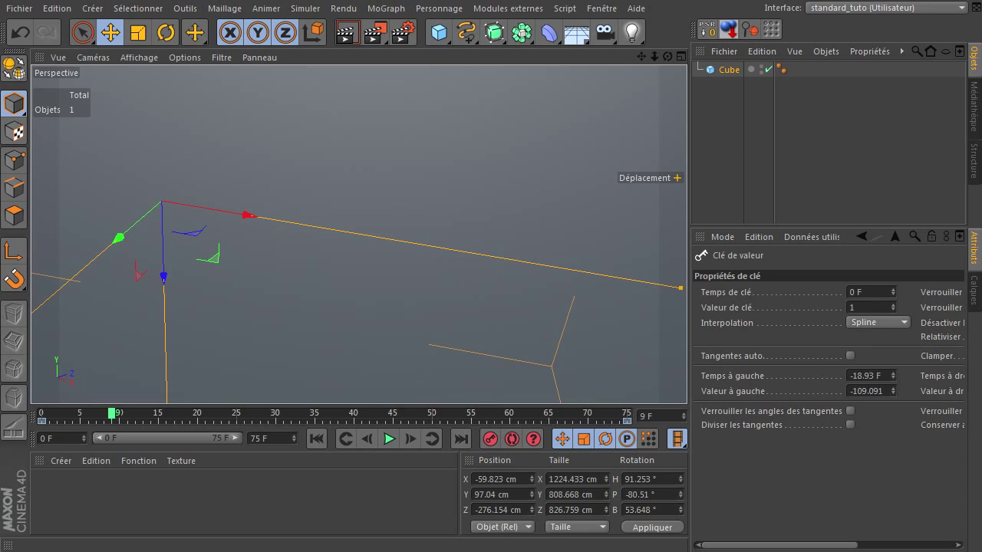
pyautogui.moveTo(981, 190); pyautogui.dragTo(431, 84)
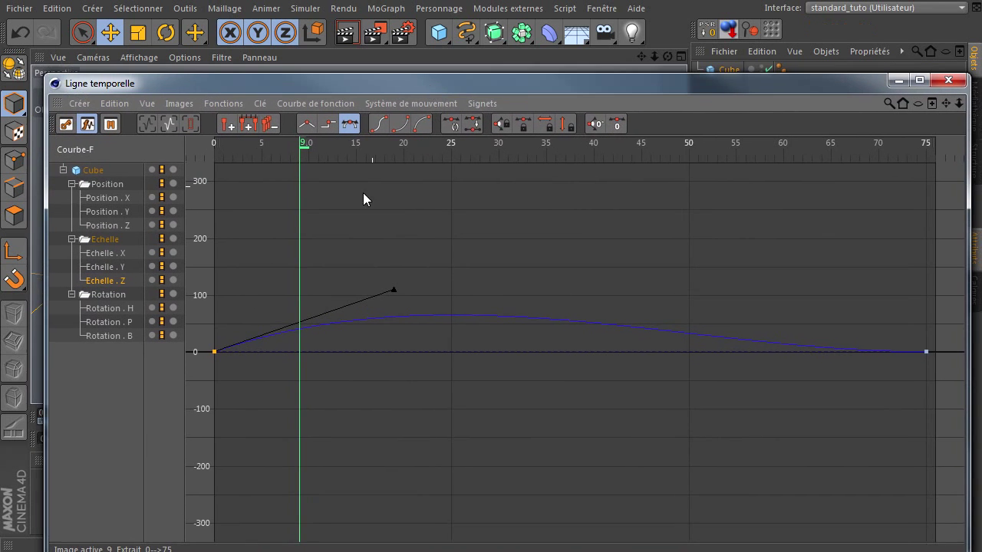
pyautogui.moveTo(394, 293); pyautogui.dragTo(385, 339)
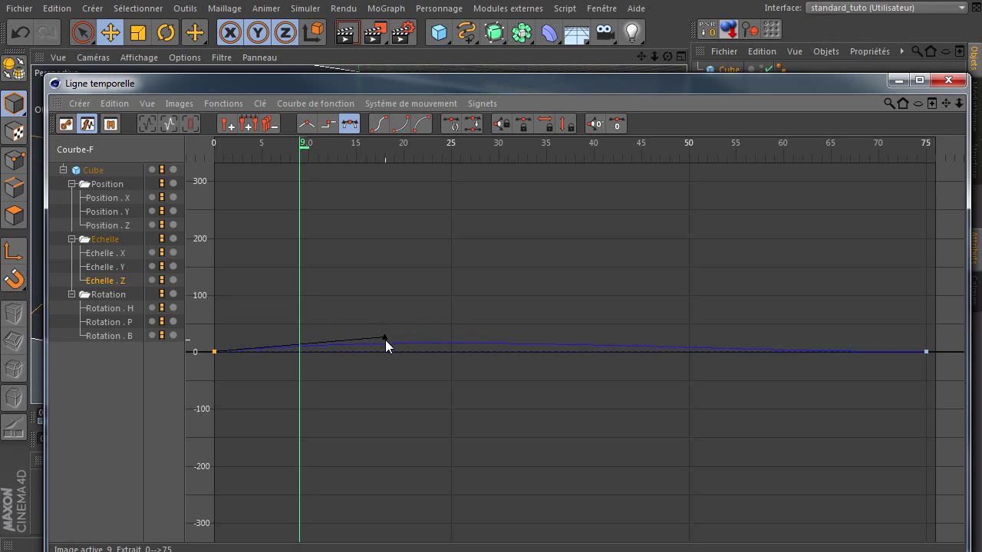
# Flatten the frame 0 handles of Echelle . Y to about -30 and Echelle . X to about 26 at frame 22
pyautogui.click(115, 269)
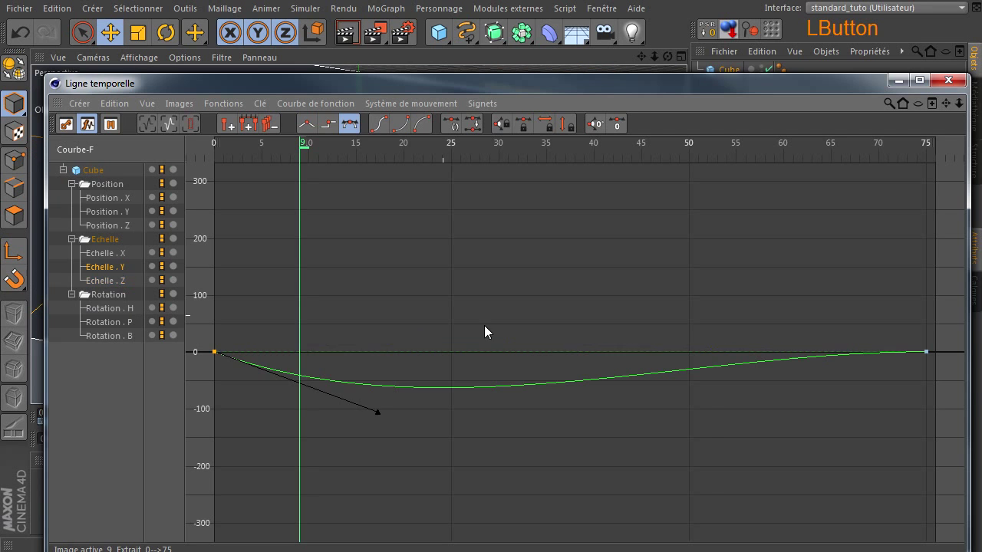
pyautogui.moveTo(376, 413); pyautogui.dragTo(379, 370)
pyautogui.click(105, 254)
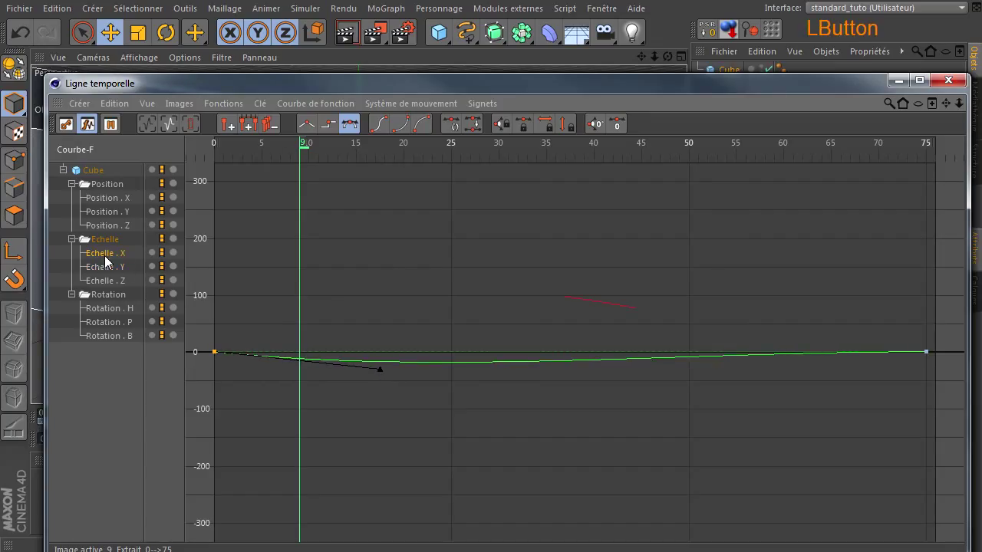
pyautogui.moveTo(427, 253); pyautogui.dragTo(420, 336)
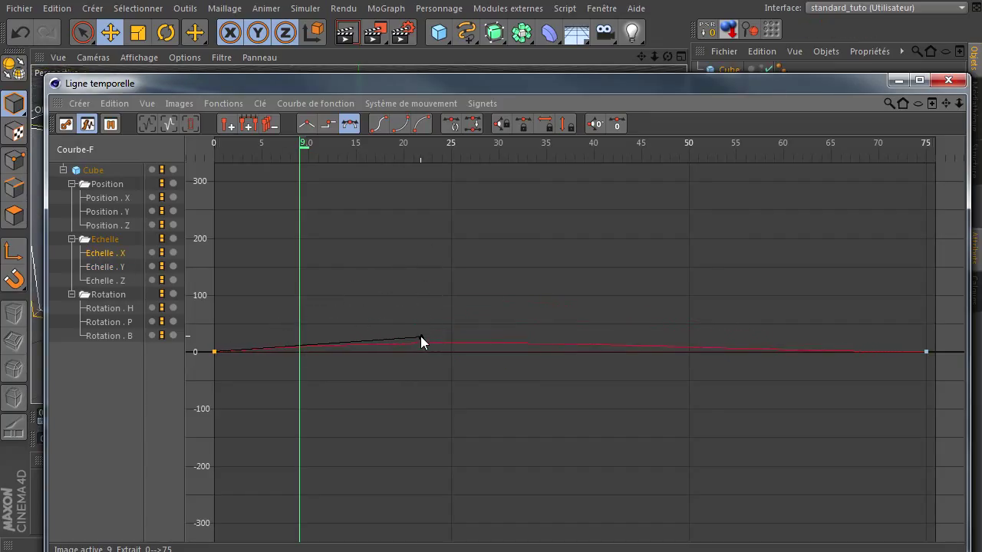
# Play the animation with the timeline moved aside to check the Cube's scaling, stopping at frame 4
pyautogui.click(389, 69)
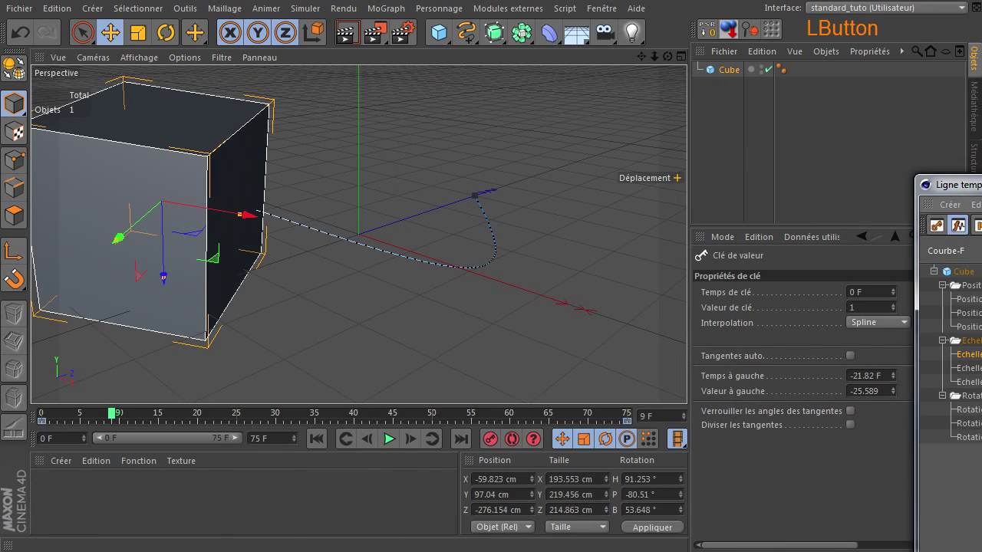
pyautogui.click(394, 443)
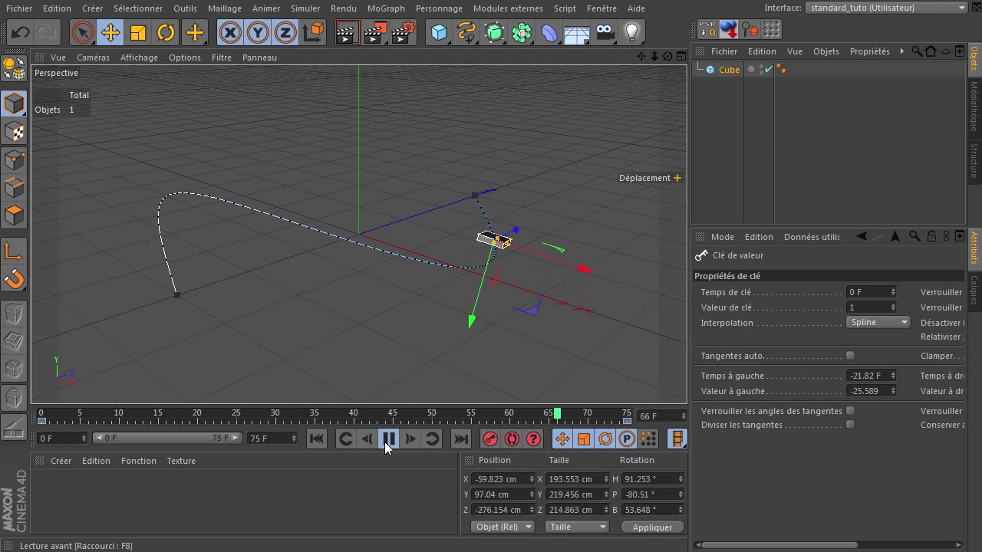
pyautogui.click(388, 438)
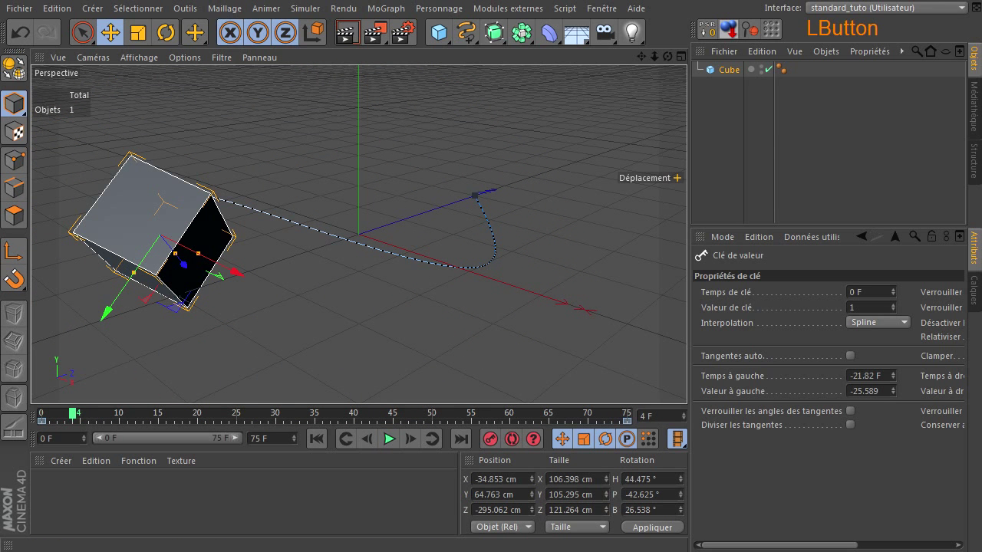
# Open the F-curve timeline and display all the Cube's Position, Echelle and Rotation curves together
pyautogui.hotkey('shift', 'F3')
pyautogui.moveTo(361, 103); pyautogui.dragTo(298, 61)
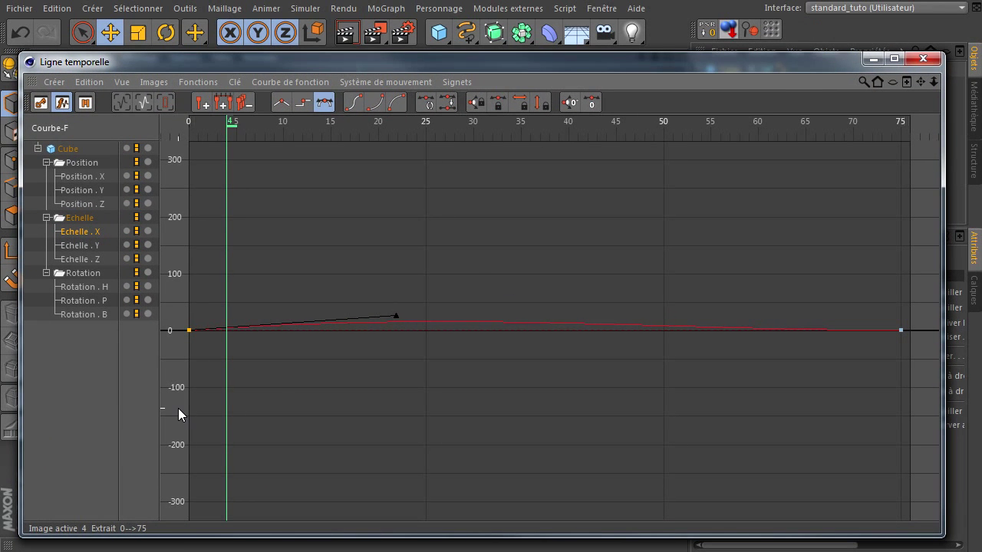
pyautogui.moveTo(64, 372); pyautogui.dragTo(98, 137)
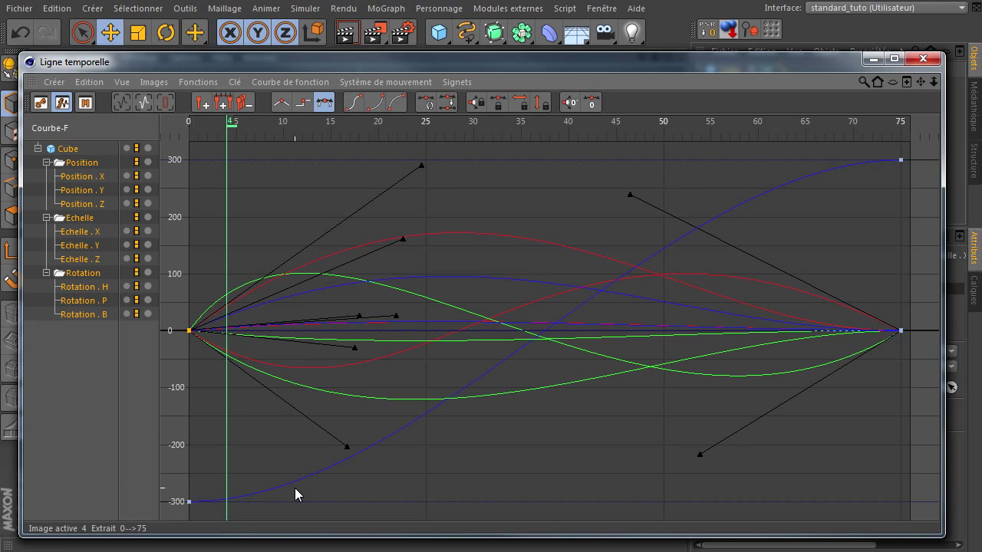
# Examine the Cube's F-curves by Position, Echelle and Rotation group, ending with all the tracks displayed together
pyautogui.click(91, 178)
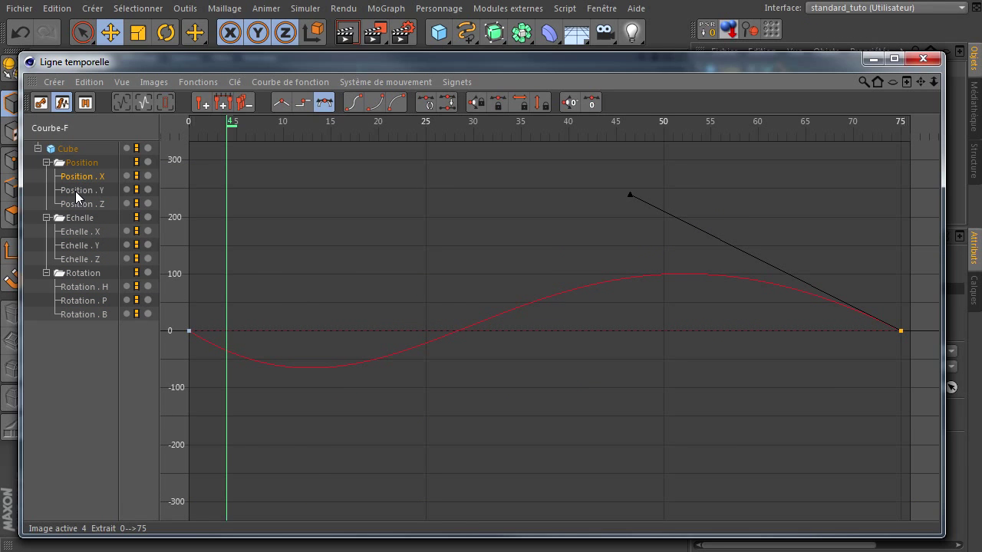
pyautogui.click(76, 191)
pyautogui.click(88, 179)
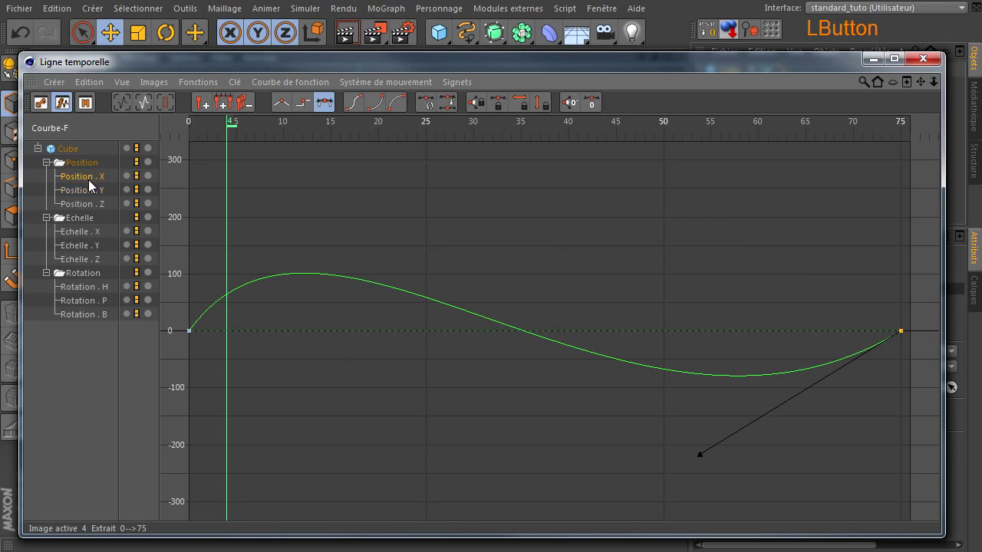
pyautogui.keyDown('shift'); pyautogui.click(91, 201); pyautogui.keyUp('shift')
pyautogui.click(78, 231)
pyautogui.keyDown('shift'); pyautogui.click(82, 260); pyautogui.keyUp('shift')
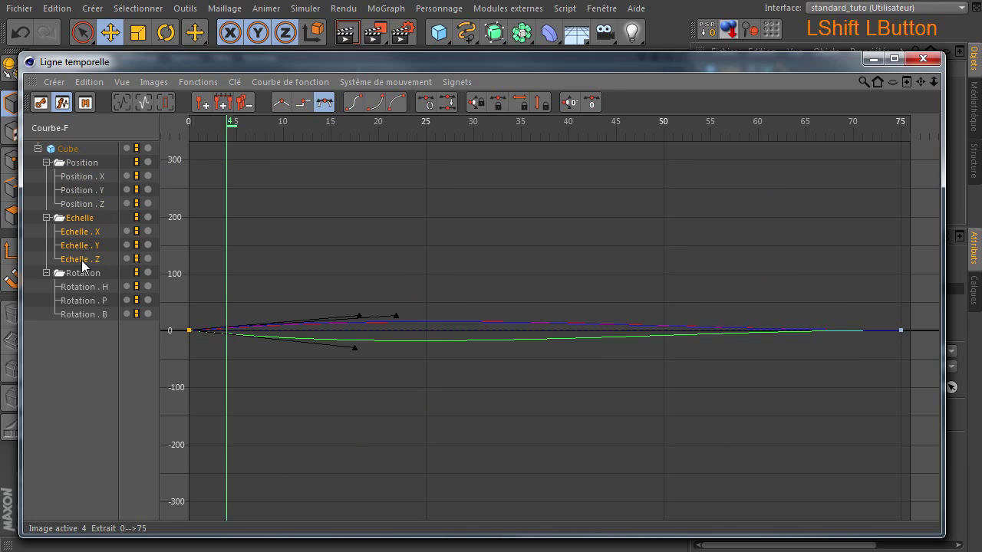
pyautogui.click(87, 290)
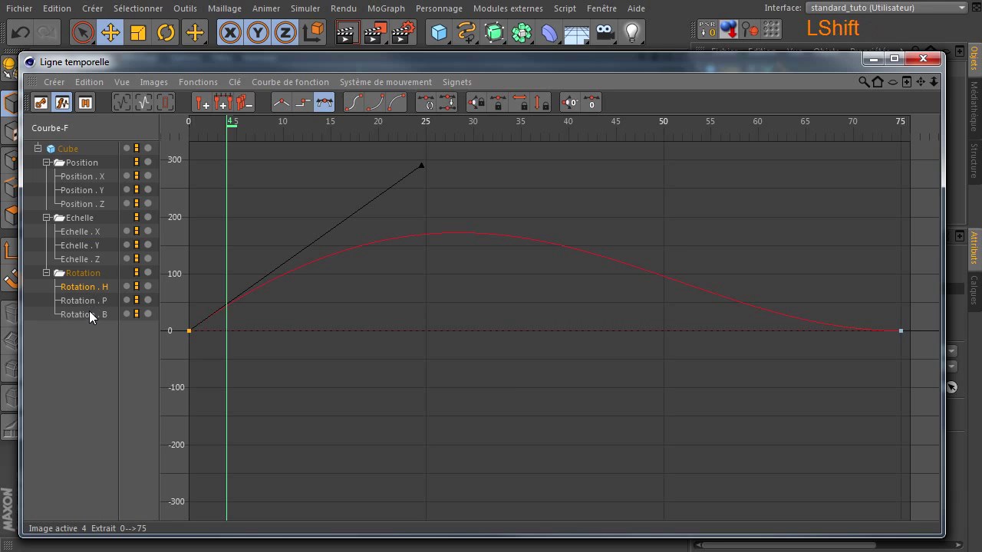
pyautogui.keyDown('shift'); pyautogui.click(89, 312); pyautogui.keyUp('shift')
pyautogui.moveTo(76, 372); pyautogui.dragTo(98, 142)
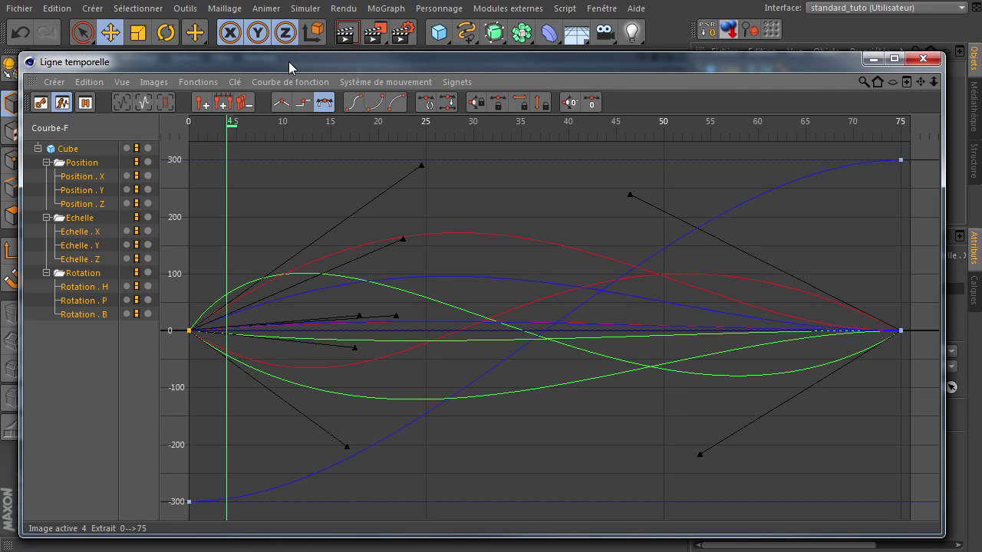
# Move the timeline aside to view the Cube, bring it back, and collapse and re-expand the Cube's track hierarchy
pyautogui.moveTo(288, 61); pyautogui.dragTo(980, 62)
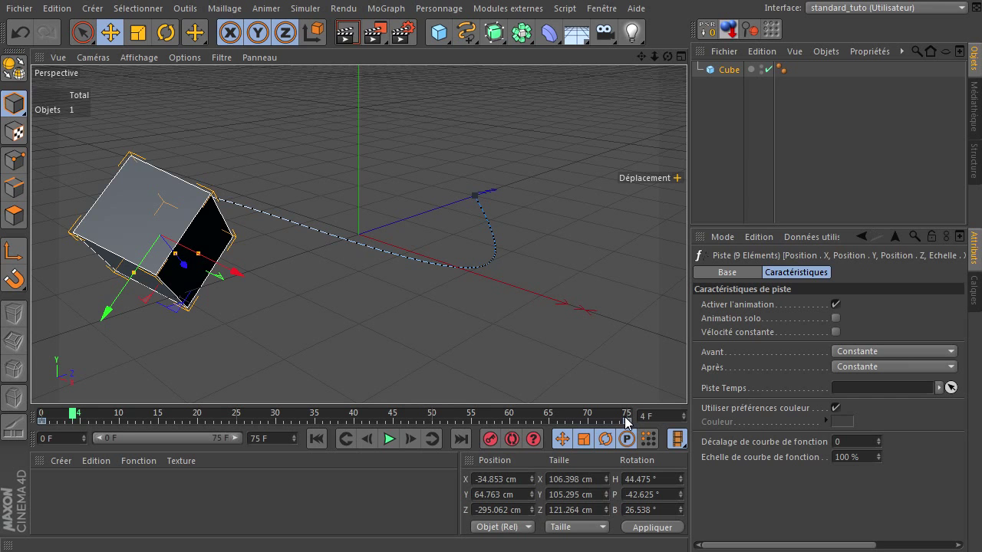
pyautogui.moveTo(980, 63); pyautogui.dragTo(561, 63)
pyautogui.click(43, 149)
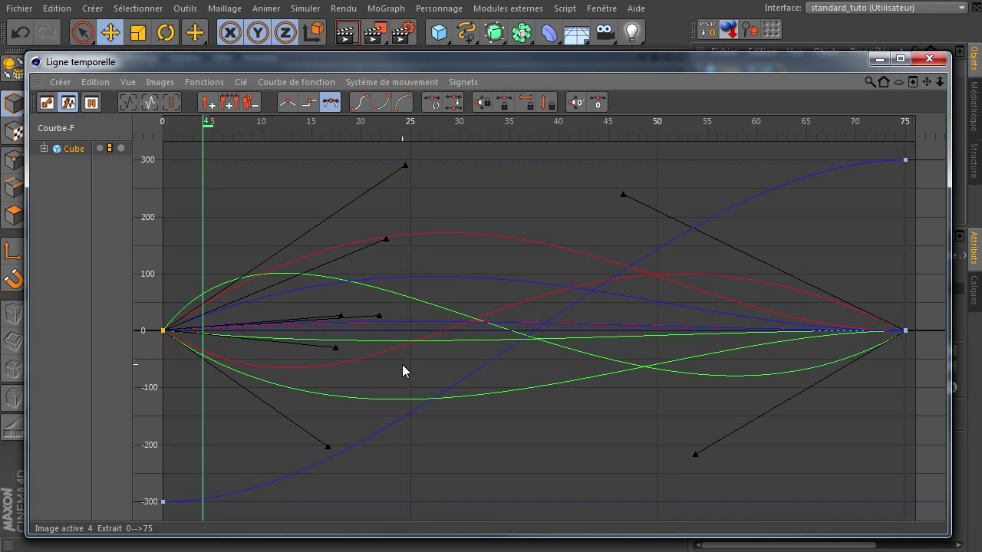
pyautogui.click(80, 190)
pyautogui.click(70, 150)
pyautogui.click(43, 147)
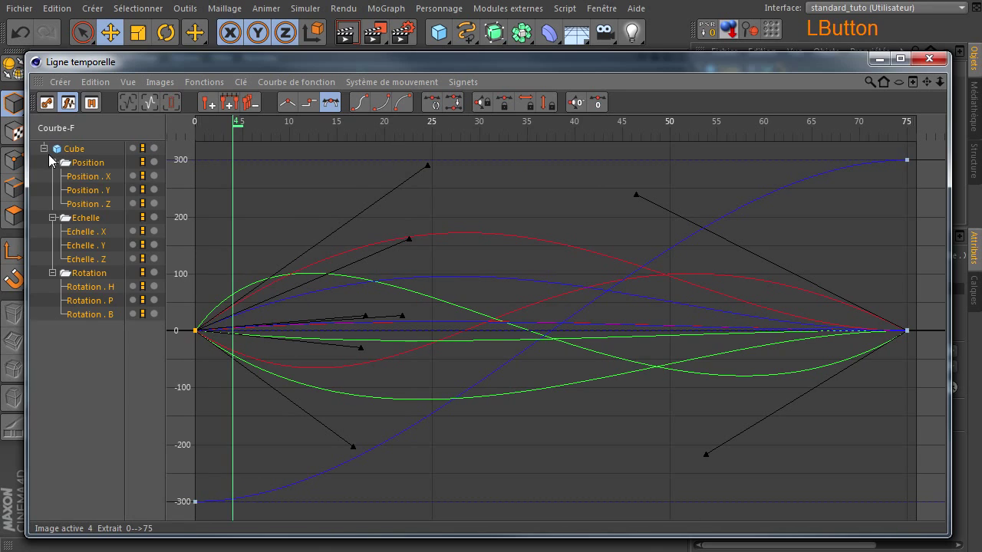
# Collapse the Position, Echelle and Rotation track groups, clear the track selection and fold the Cube's hierarchy
pyautogui.click(52, 162)
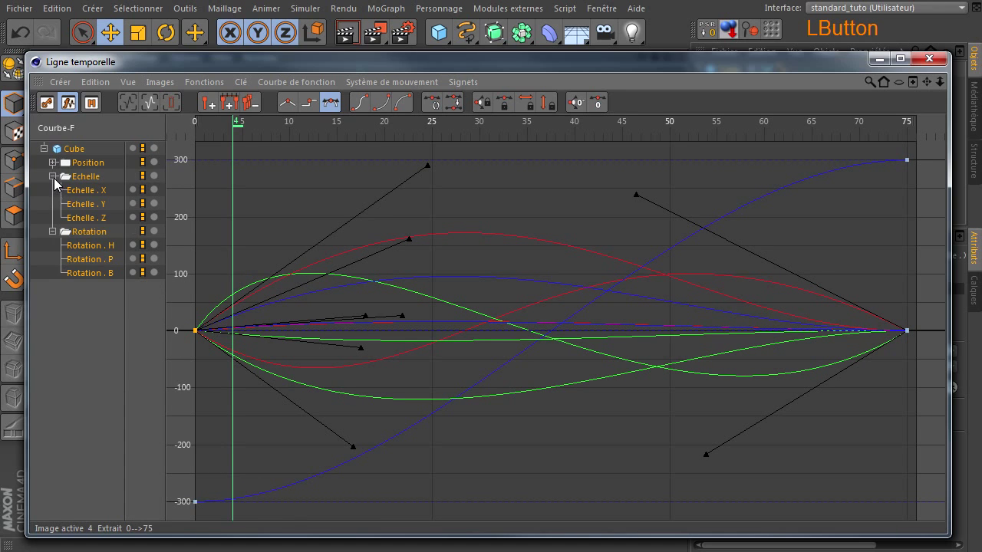
pyautogui.click(52, 176)
pyautogui.click(52, 190)
pyautogui.click(60, 259)
pyautogui.click(44, 148)
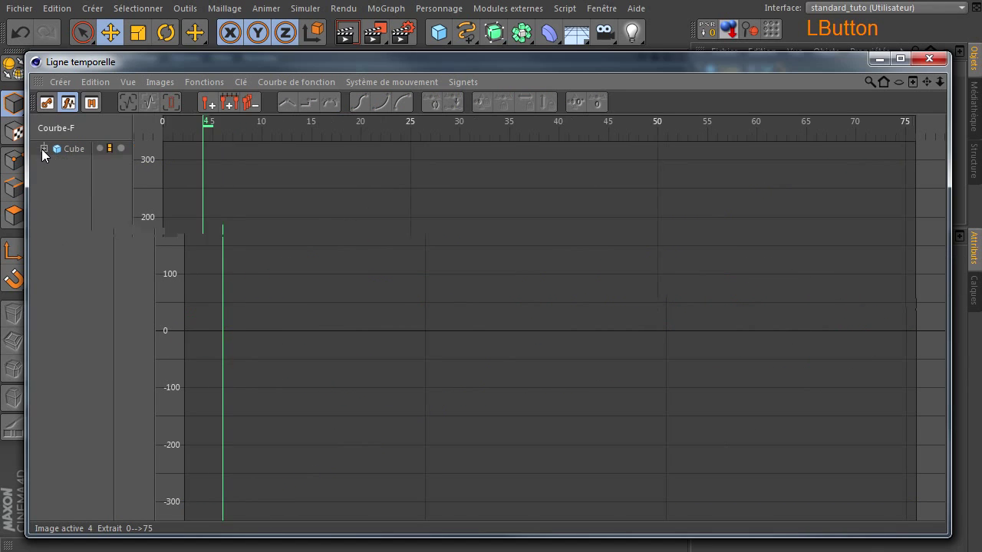
# Display the whole Cube's curves, expand the Position group and inspect its Z, Y and X curves individually
pyautogui.click(66, 147)
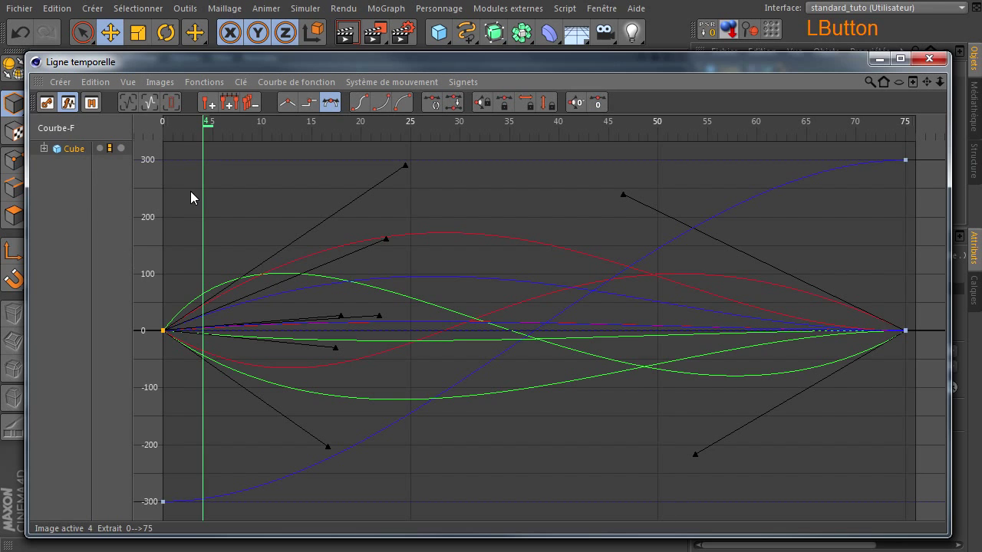
pyautogui.click(44, 148)
pyautogui.click(61, 163)
pyautogui.click(52, 162)
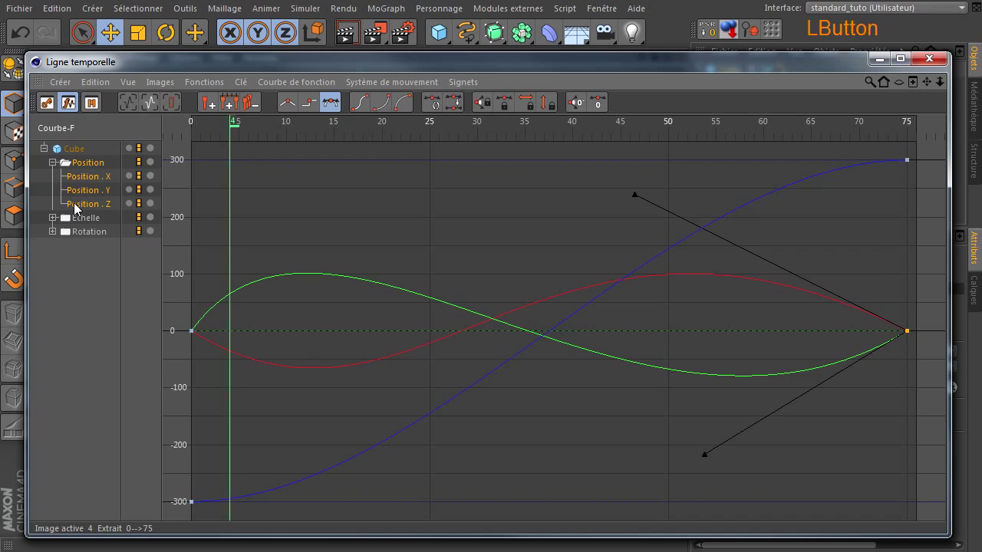
pyautogui.click(74, 203)
pyautogui.click(96, 190)
pyautogui.click(97, 176)
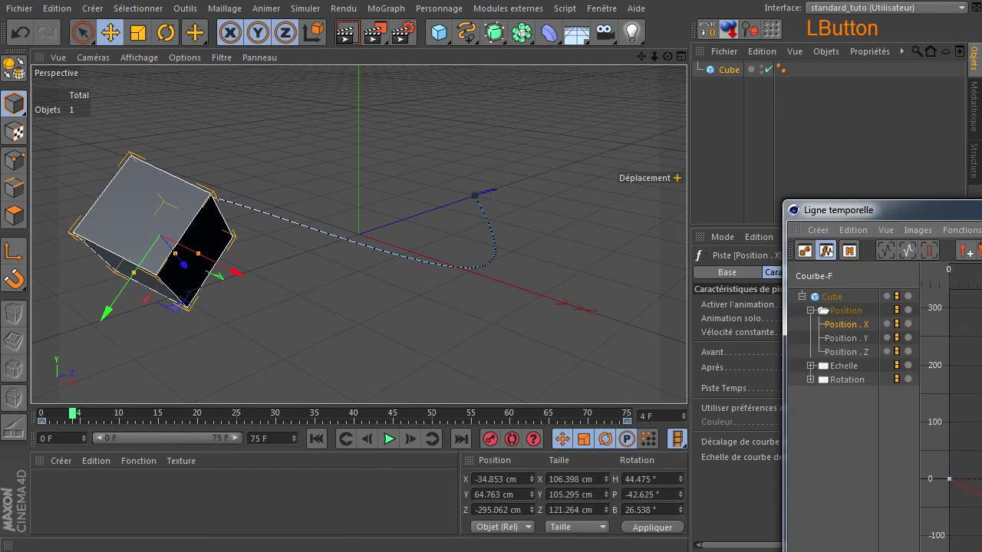
# Set the timeline aside and show the Cube's coordinate attributes to examine its animated Position, Echelle and Rotation parameters
pyautogui.click(488, 397)
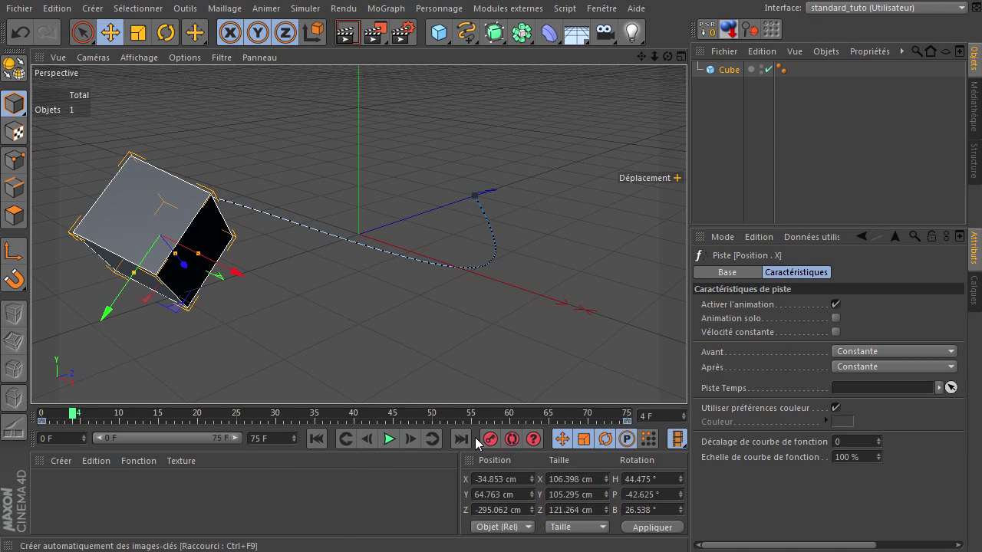
pyautogui.click(727, 70)
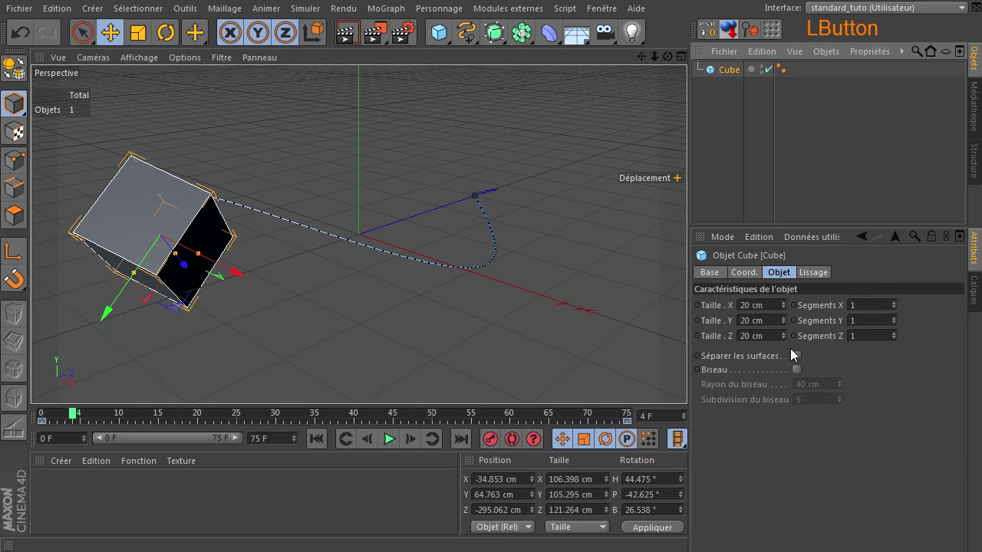
pyautogui.click(742, 272)
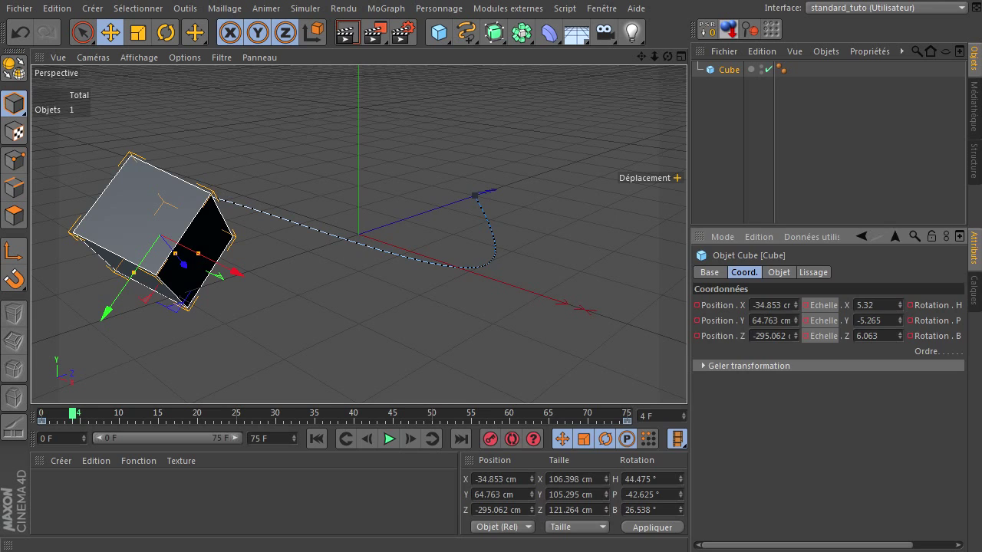
# Reopen the timeline over the viewport and select the frame 0 key of the Position . X curve
pyautogui.hotkey('shift', 'F3')
pyautogui.moveTo(712, 138); pyautogui.dragTo(435, 47)
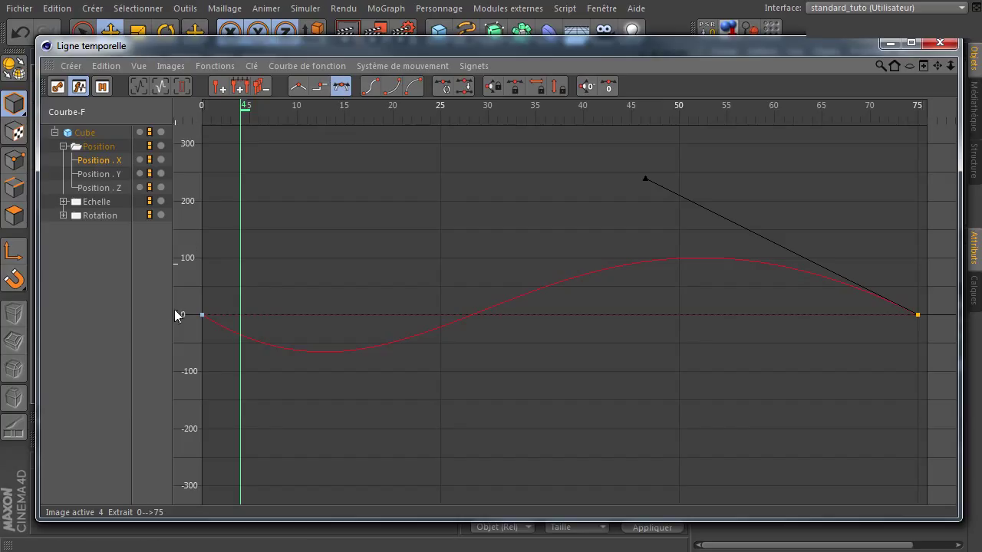
pyautogui.click(203, 316)
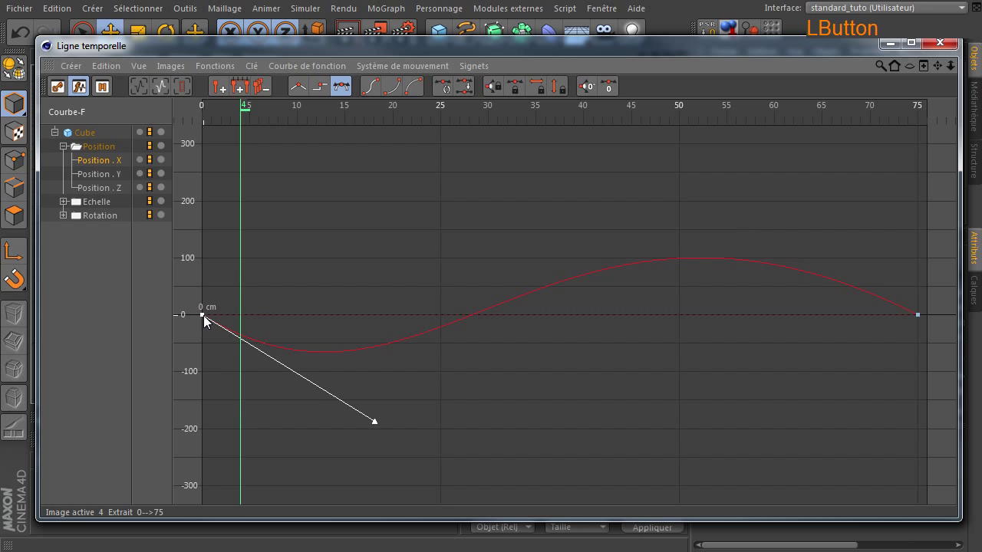
pyautogui.click(499, 48)
pyautogui.moveTo(499, 47); pyautogui.dragTo(154, 87)
pyautogui.moveTo(355, 87); pyautogui.dragTo(701, 56)
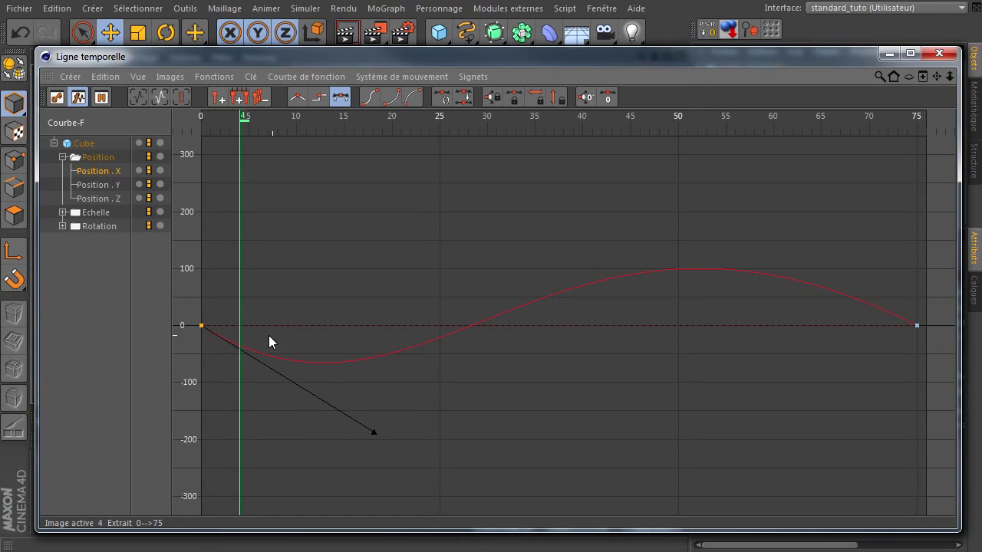
# Review the interpolation and tangent options available for the frame 0 key of Position . X without applying any
pyautogui.rightClick(203, 326)
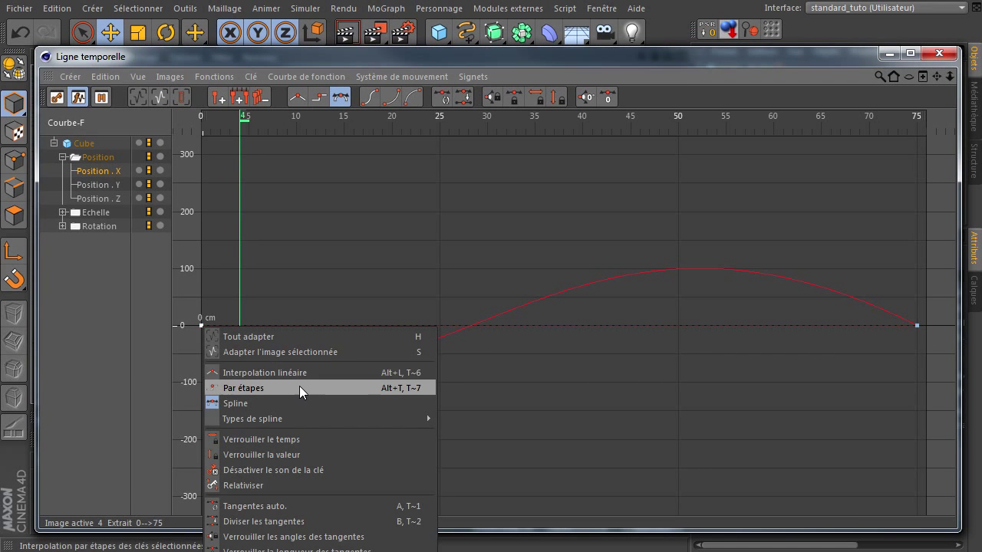
pyautogui.moveTo(307, 419)
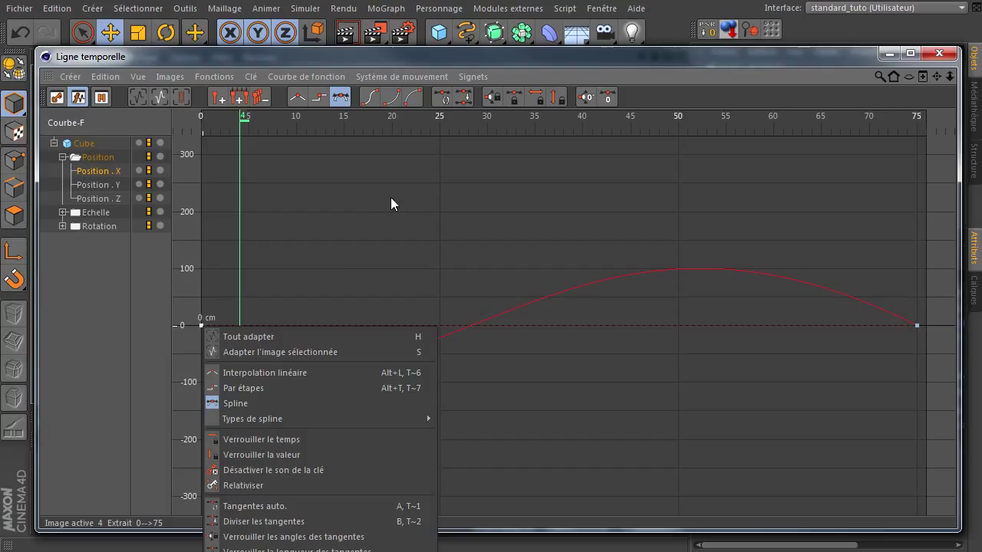
pyautogui.click(116, 363)
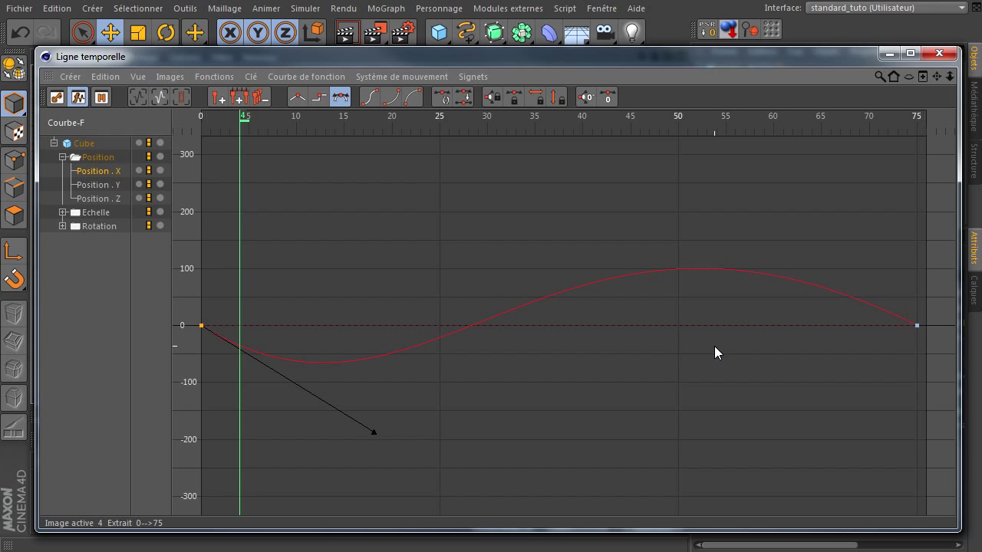
# Close the timeline and deselect the Cube
pyautogui.click(937, 54)
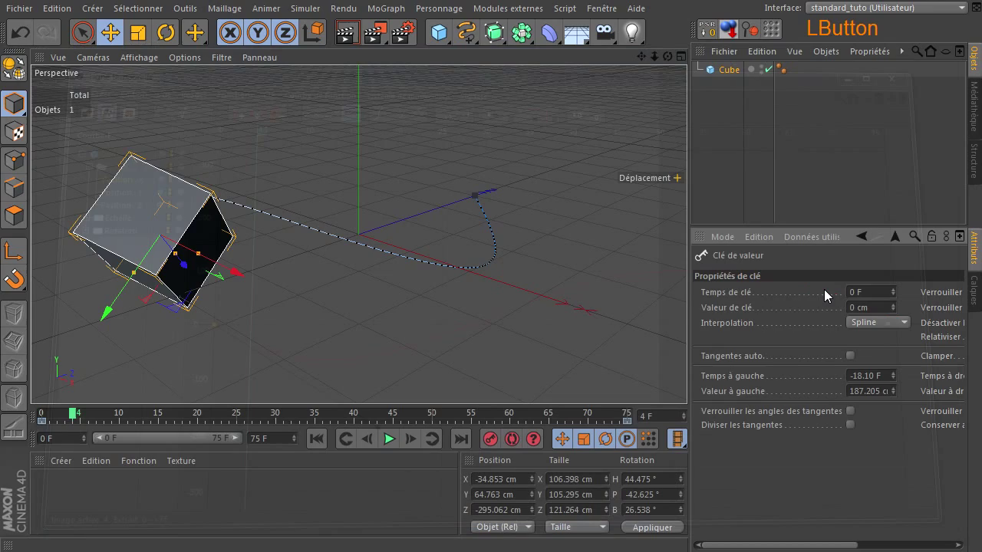
pyautogui.click(715, 147)
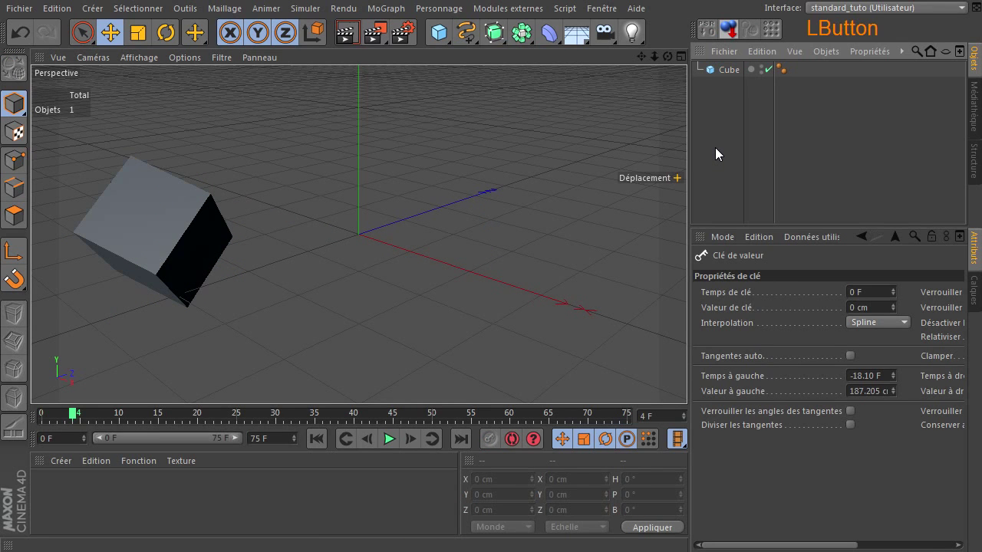